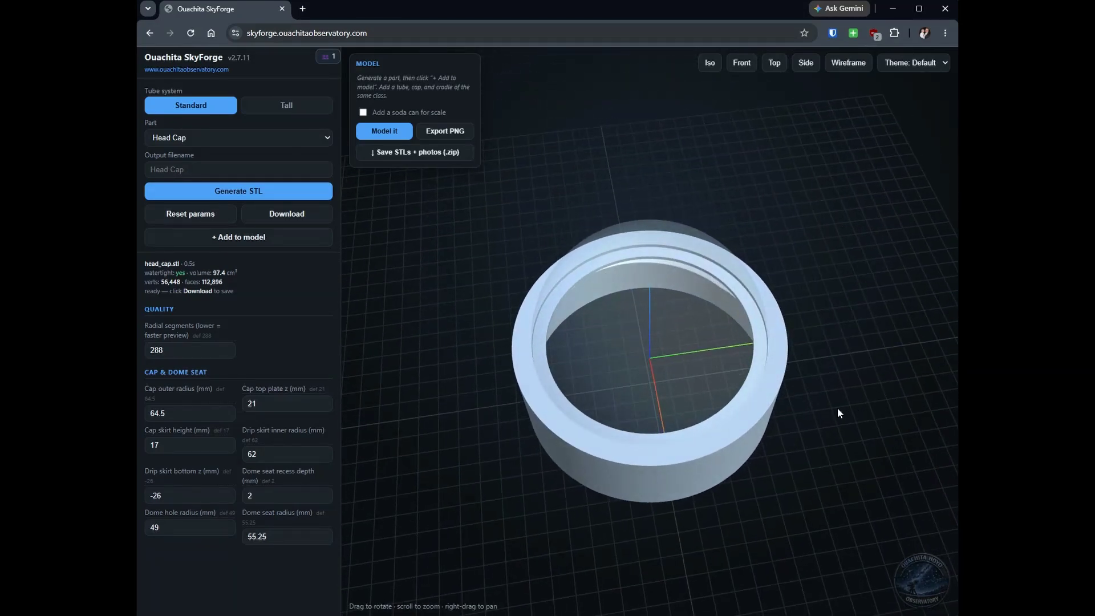
# Examine the head cap and its dome up close and from the isometric, front, top and side views.
pyautogui.scroll(2, 825, 414)
pyautogui.scroll(-2, 823, 402)
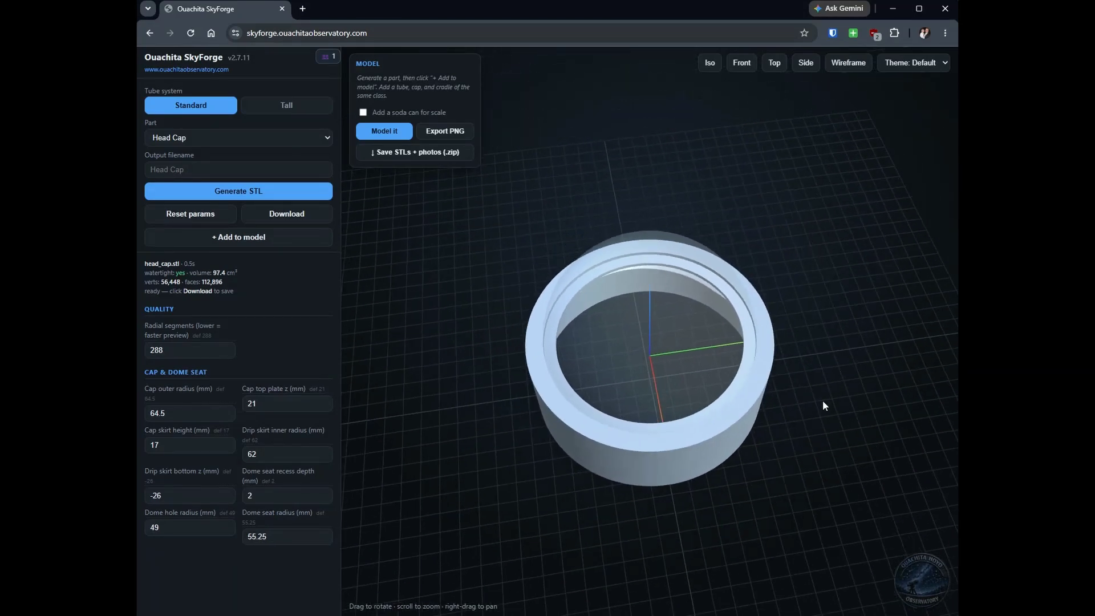
pyautogui.scroll(2, 826, 403)
pyautogui.scroll(-2, 828, 408)
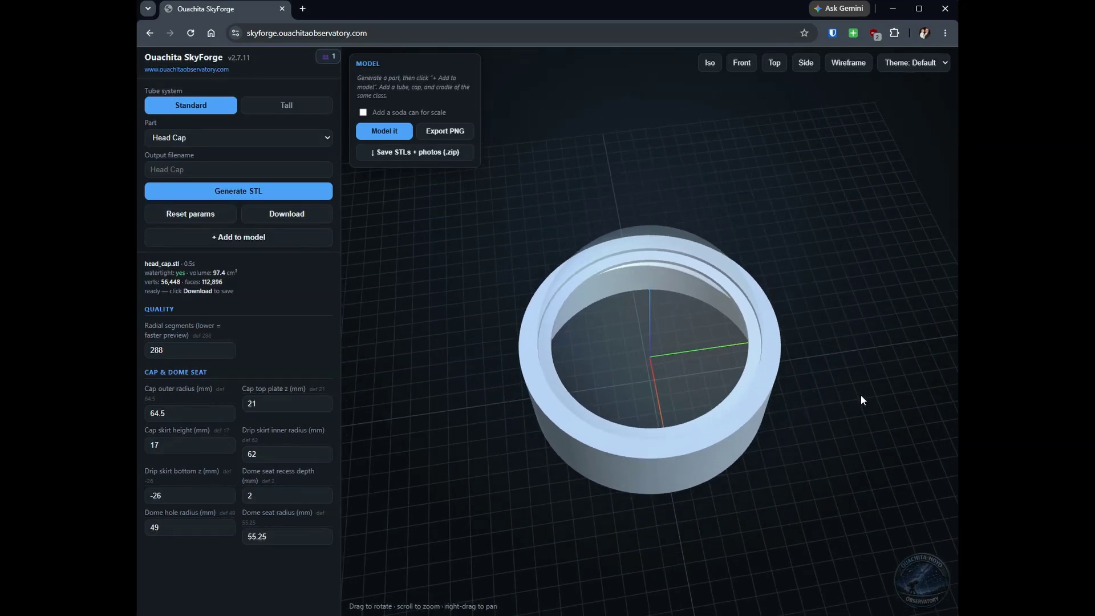
pyautogui.moveTo(860, 395)
pyautogui.mouseDown(button='right')
pyautogui.moveTo(740, 393)
pyautogui.moveTo(855, 388)
pyautogui.moveTo(860, 509)
pyautogui.moveTo(826, 312)
pyautogui.moveTo(619, 415)
pyautogui.moveTo(872, 390)
pyautogui.moveTo(879, 328)
pyautogui.moveTo(875, 406)
pyautogui.moveTo(875, 380)
pyautogui.mouseUp(button='right')
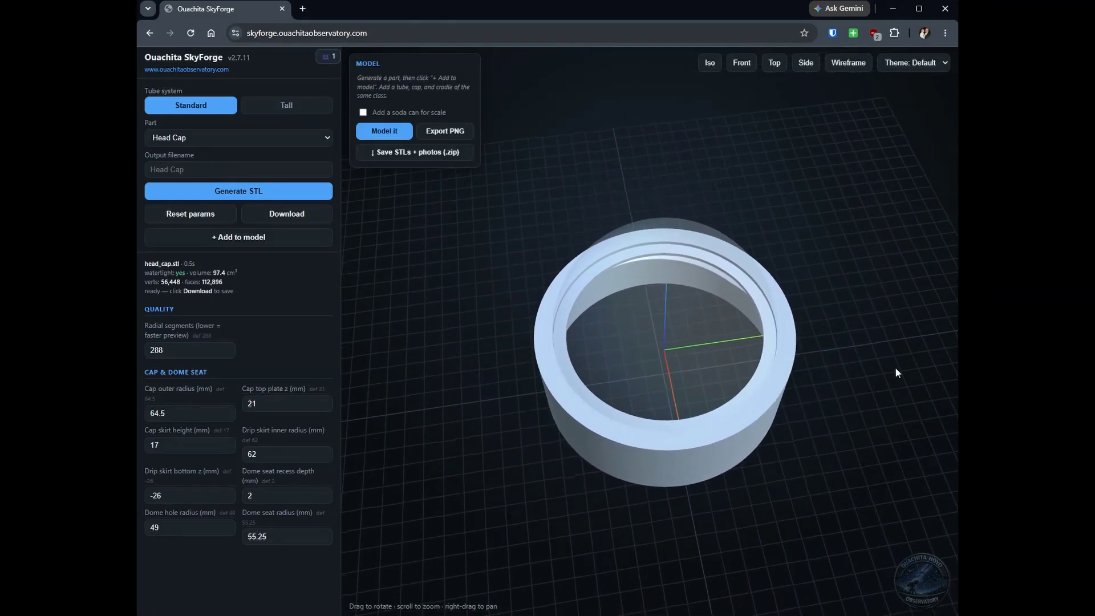
pyautogui.click(710, 66)
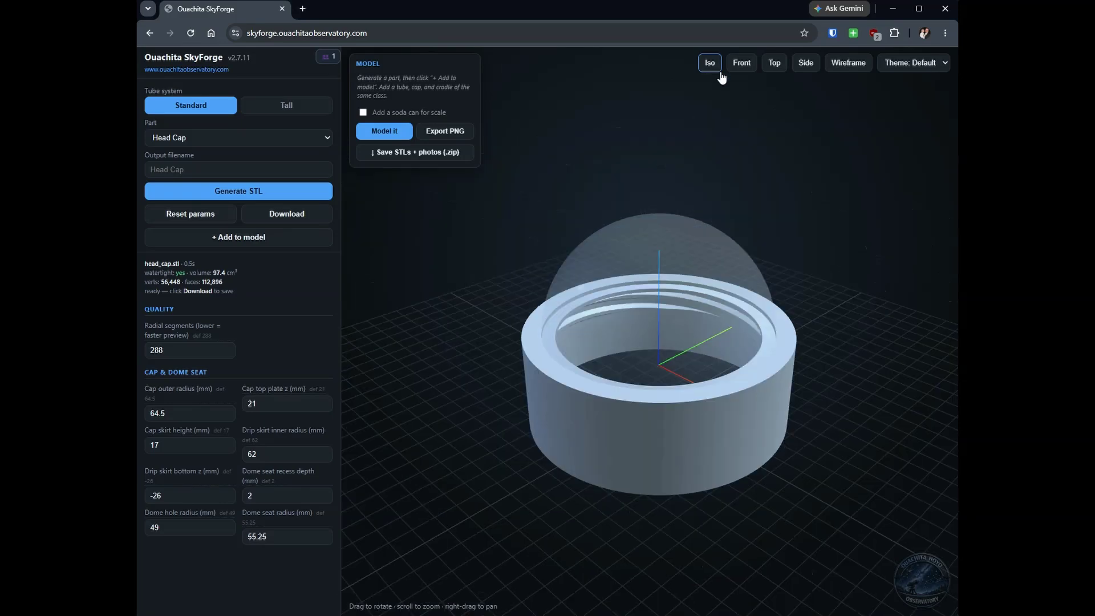
pyautogui.click(740, 67)
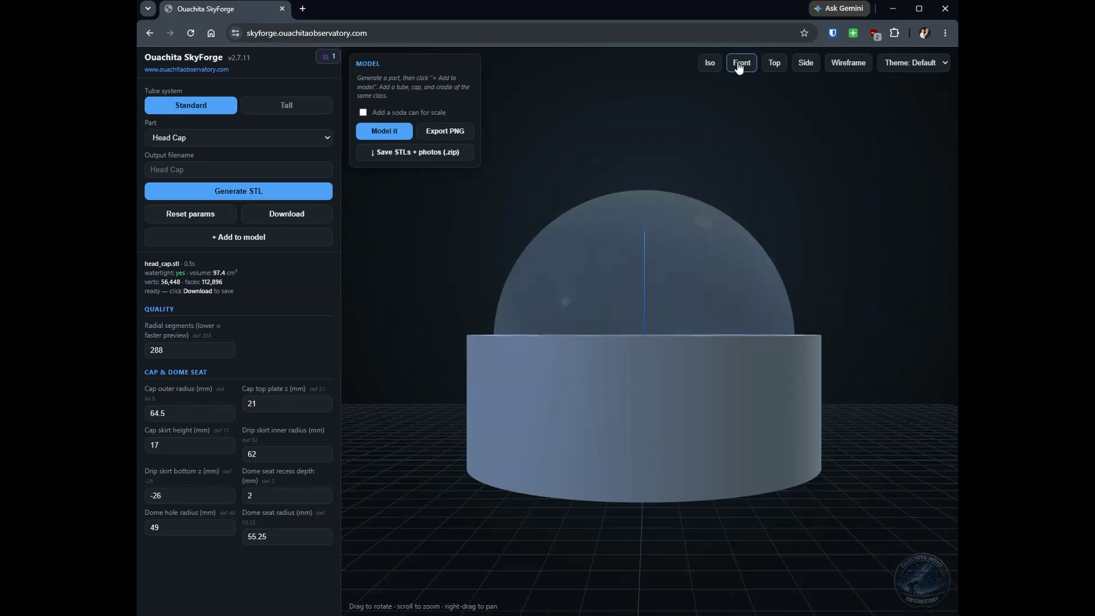
pyautogui.click(774, 66)
pyautogui.click(806, 66)
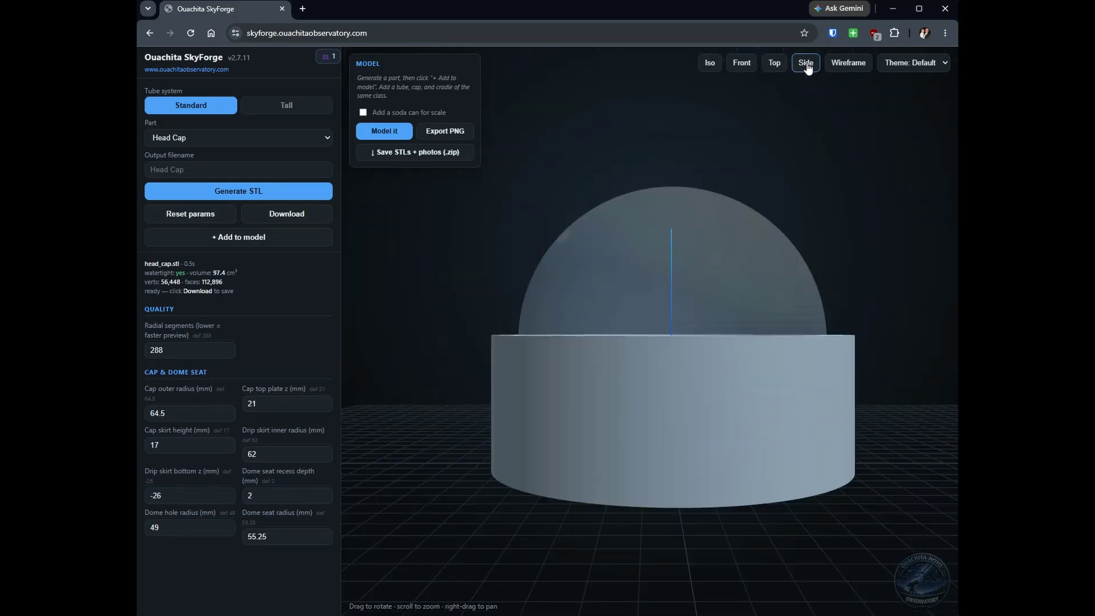
# Inspect the head cap's internal threads in wireframe display.
pyautogui.click(855, 63)
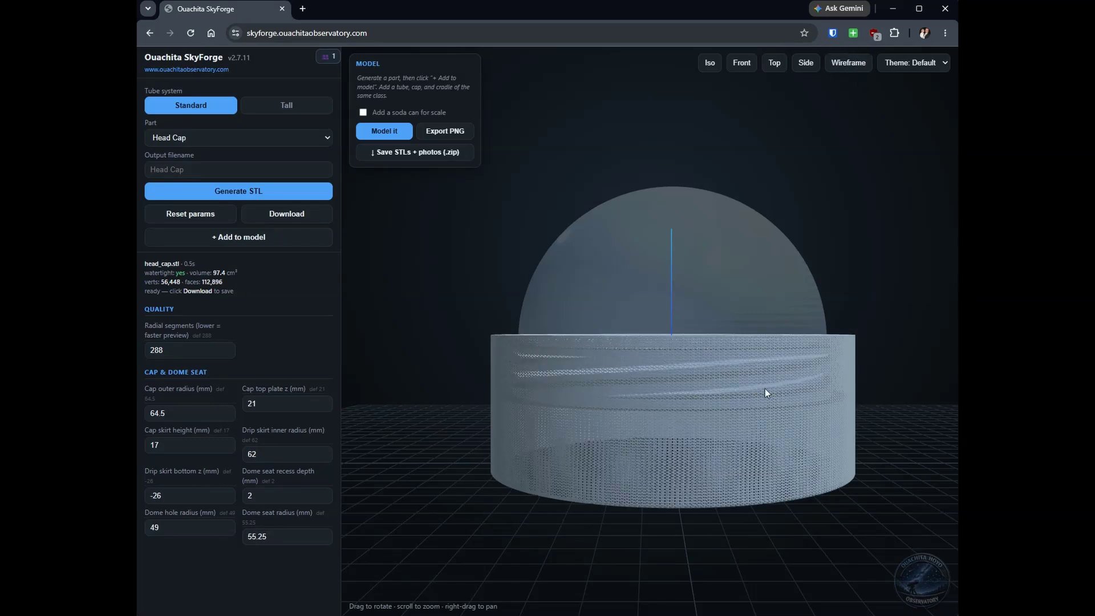
pyautogui.scroll(3, 778, 420)
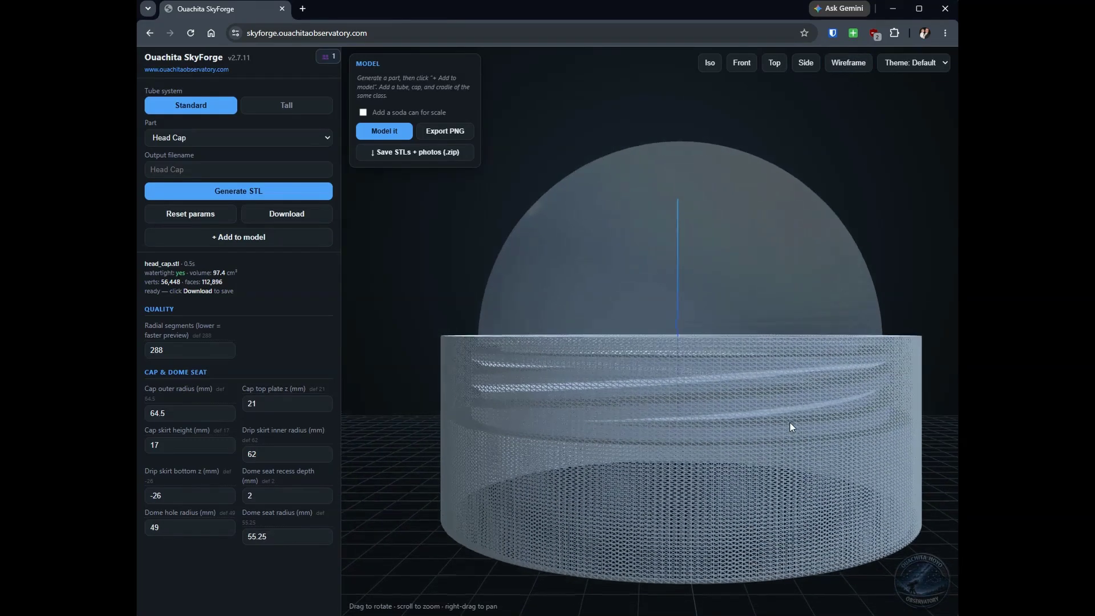
pyautogui.scroll(2, 793, 420)
pyautogui.scroll(-4, 791, 410)
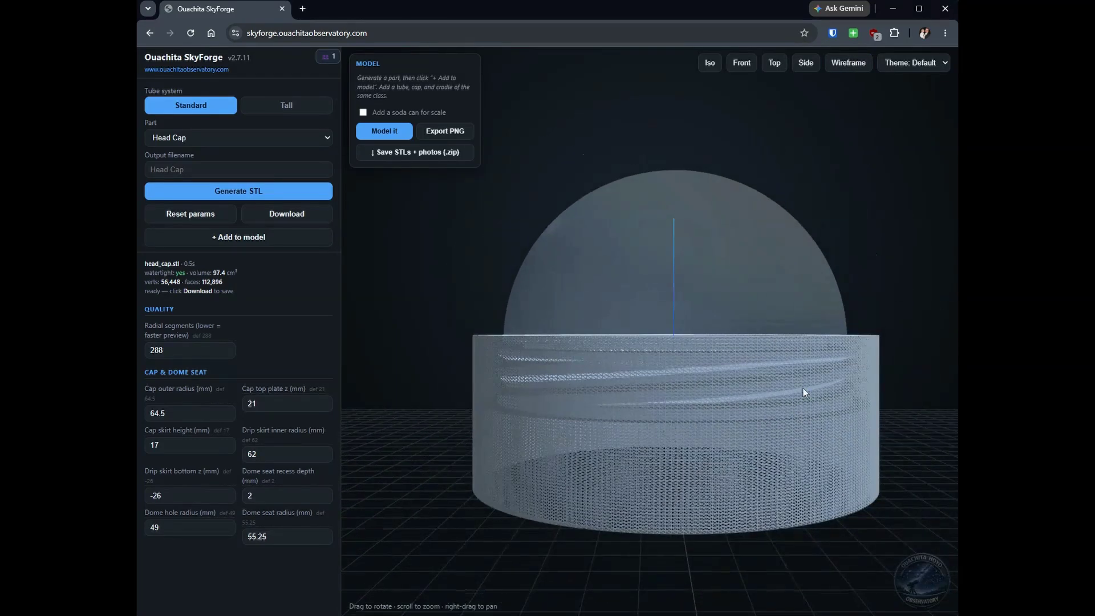
pyautogui.click(900, 68)
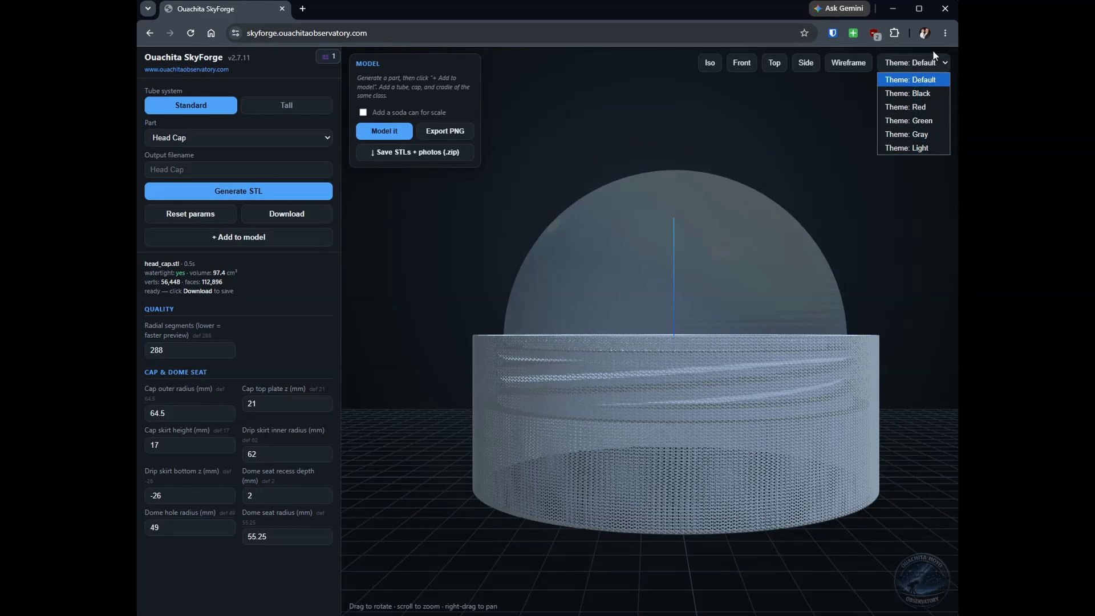
pyautogui.click(691, 124)
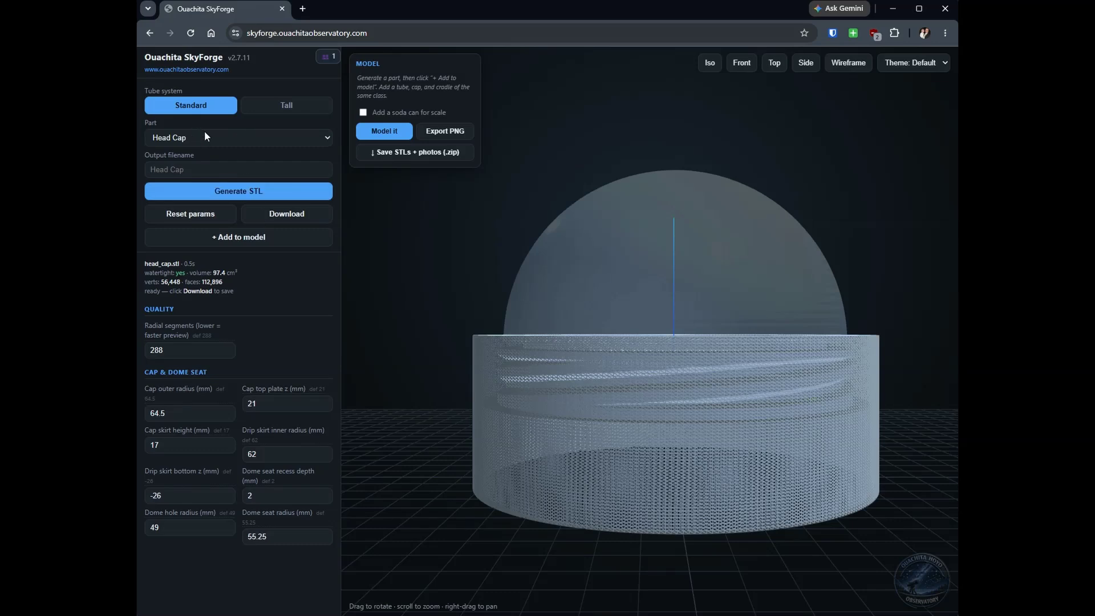
# Select the Head Tube part for the Standard tube system and generate its STL.
pyautogui.click(242, 138)
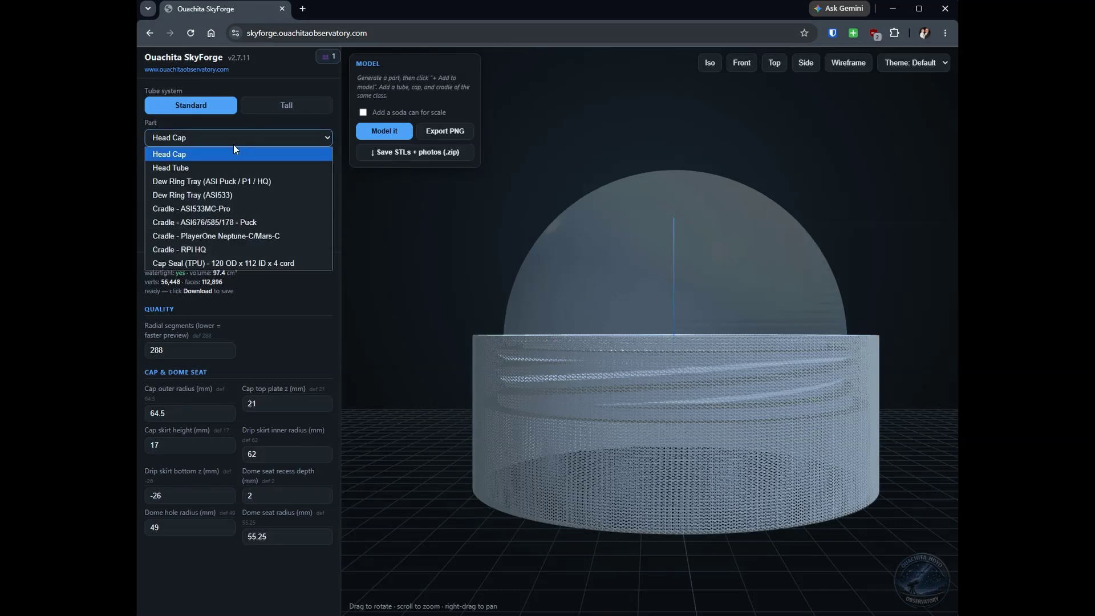
pyautogui.click(177, 168)
pyautogui.click(233, 194)
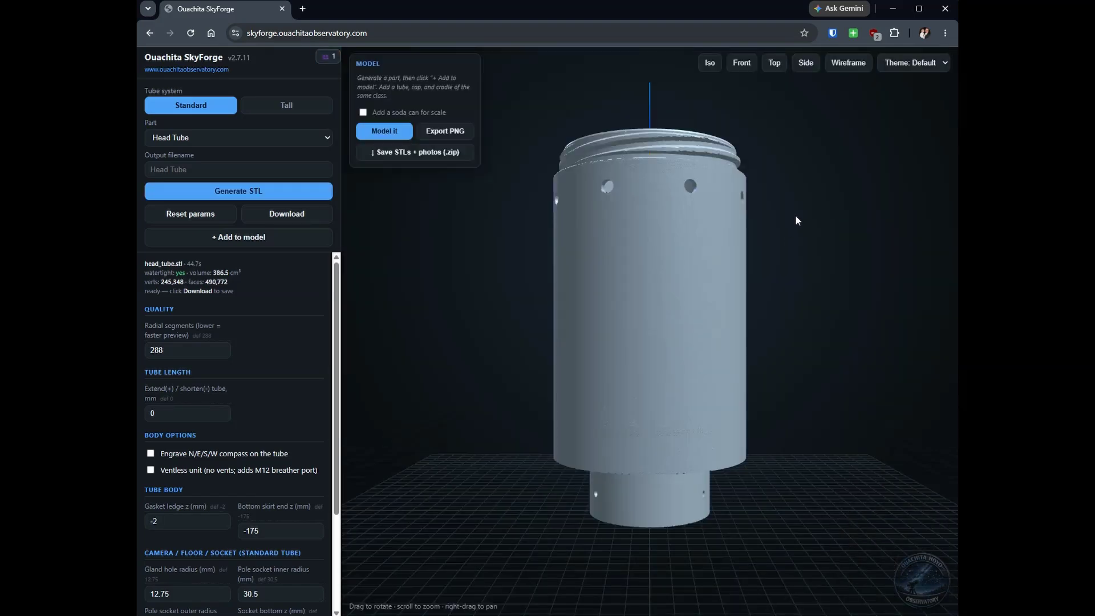
# Examine the head tube from below, above and the side, including its socket, floor holes, vents and threaded rim.
pyautogui.moveTo(795, 215); pyautogui.dragTo(573, 320)
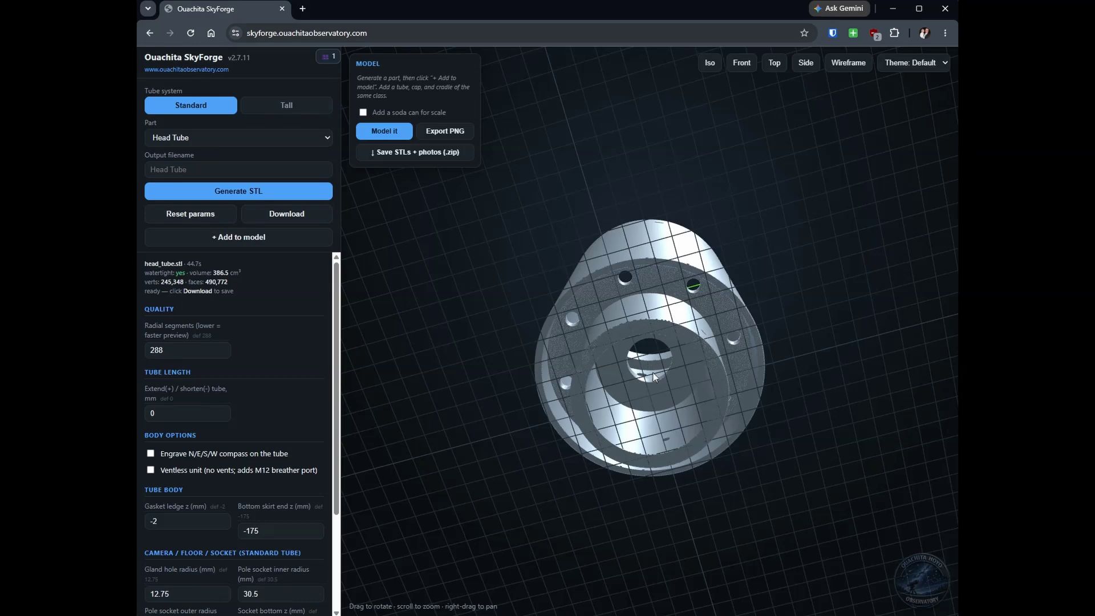
pyautogui.moveTo(660, 377); pyautogui.dragTo(594, 428)
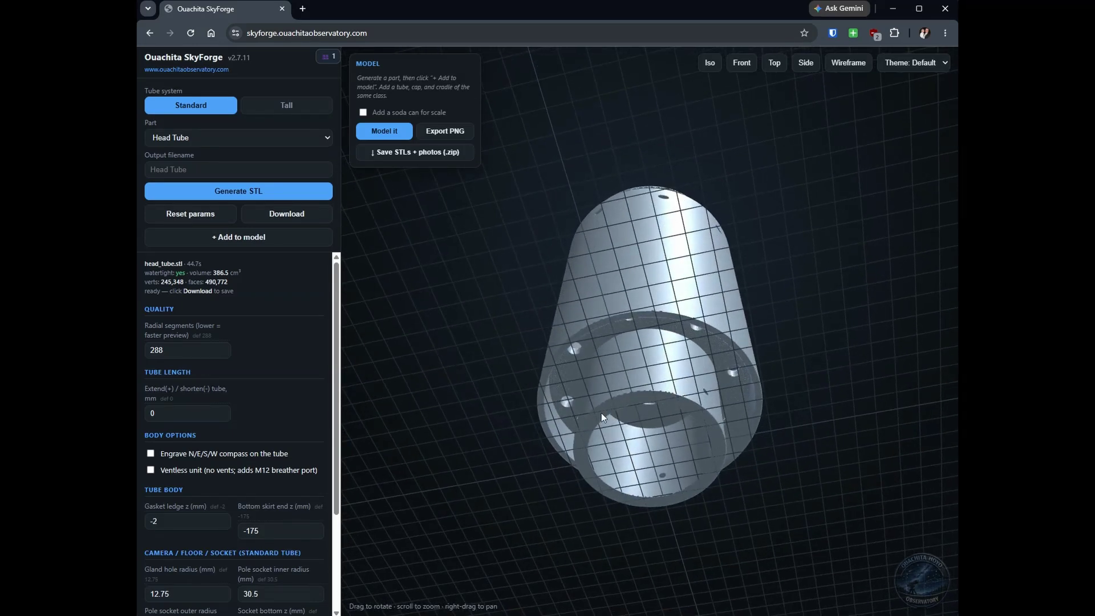
pyautogui.moveTo(717, 306); pyautogui.dragTo(740, 414)
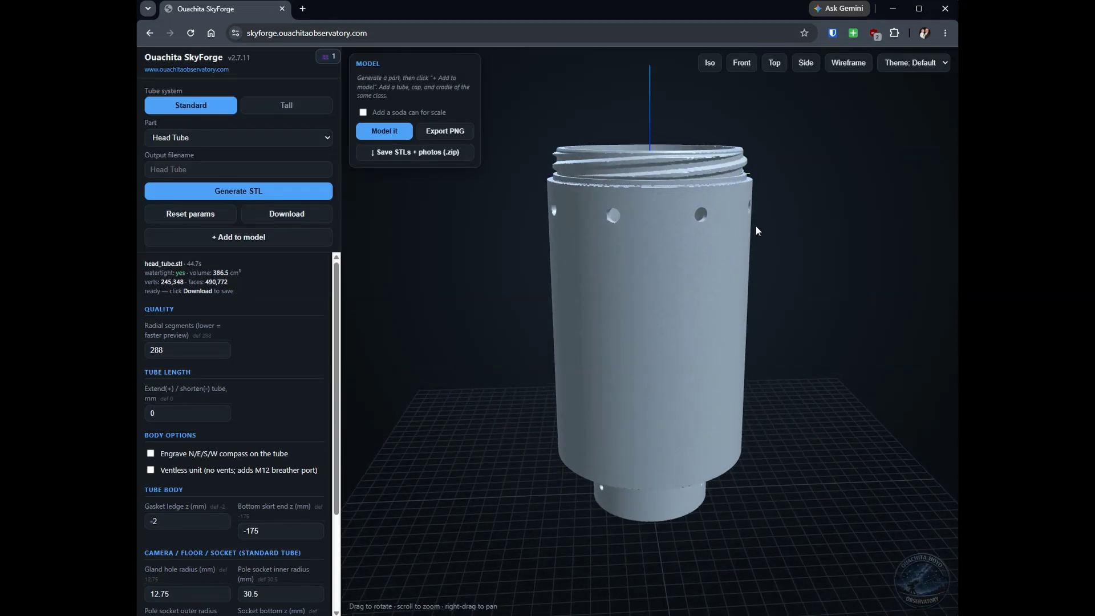
pyautogui.moveTo(755, 225); pyautogui.dragTo(748, 332)
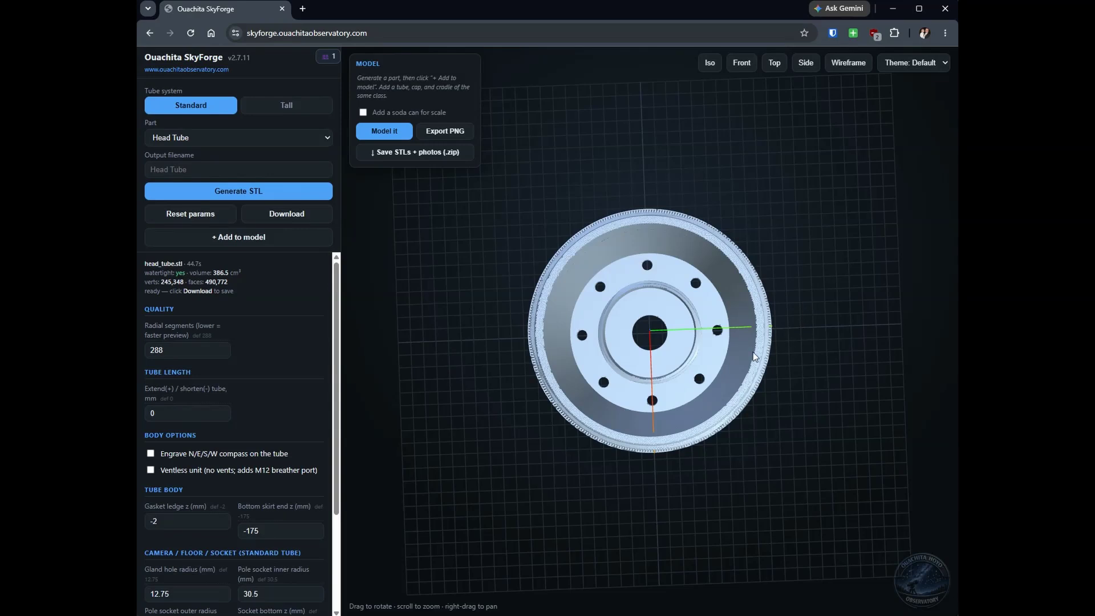
pyautogui.moveTo(793, 383); pyautogui.dragTo(668, 156)
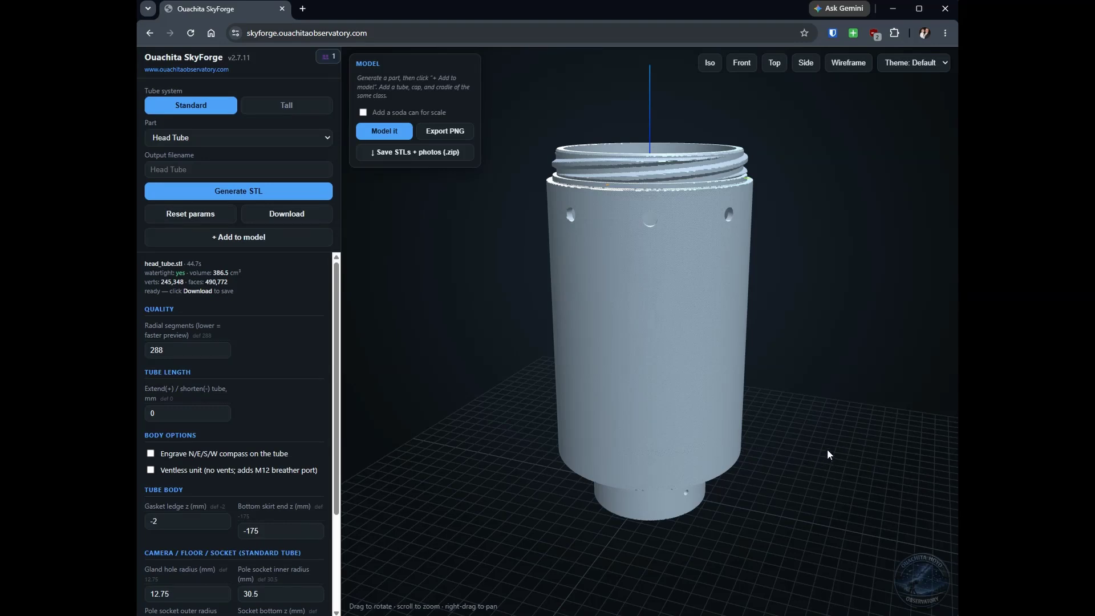
pyautogui.moveTo(829, 454); pyautogui.dragTo(638, 111)
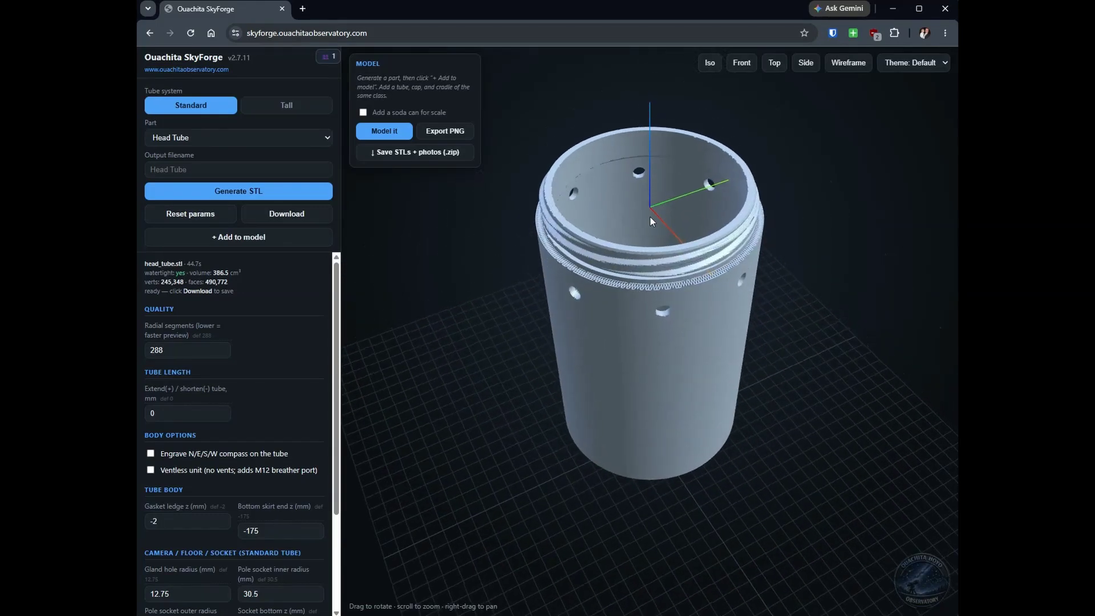
pyautogui.moveTo(636, 172); pyautogui.dragTo(657, 287)
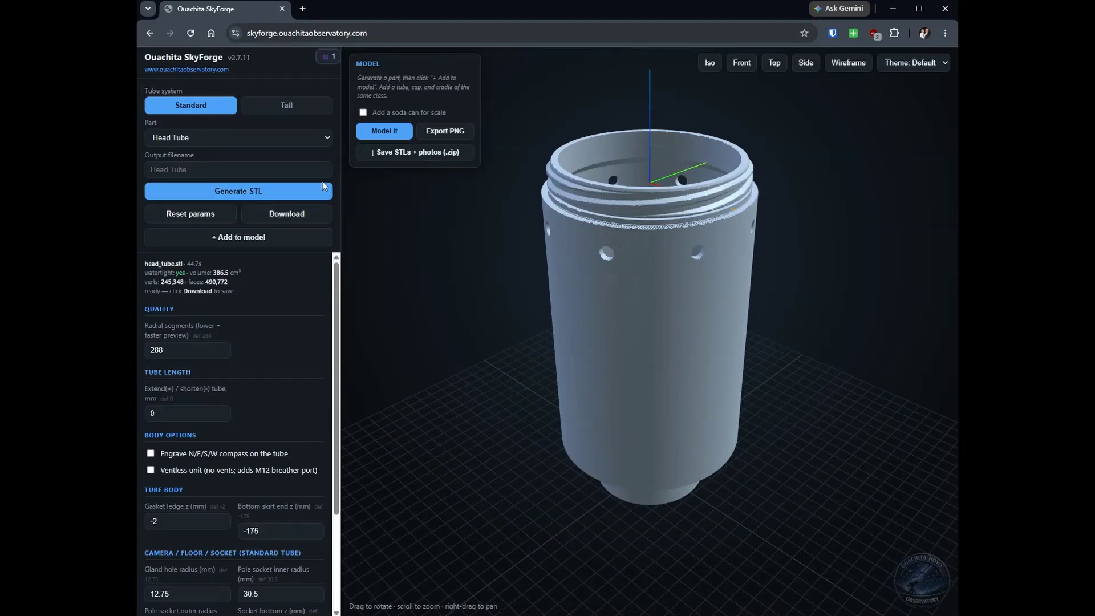
pyautogui.moveTo(651, 289); pyautogui.dragTo(650, 266)
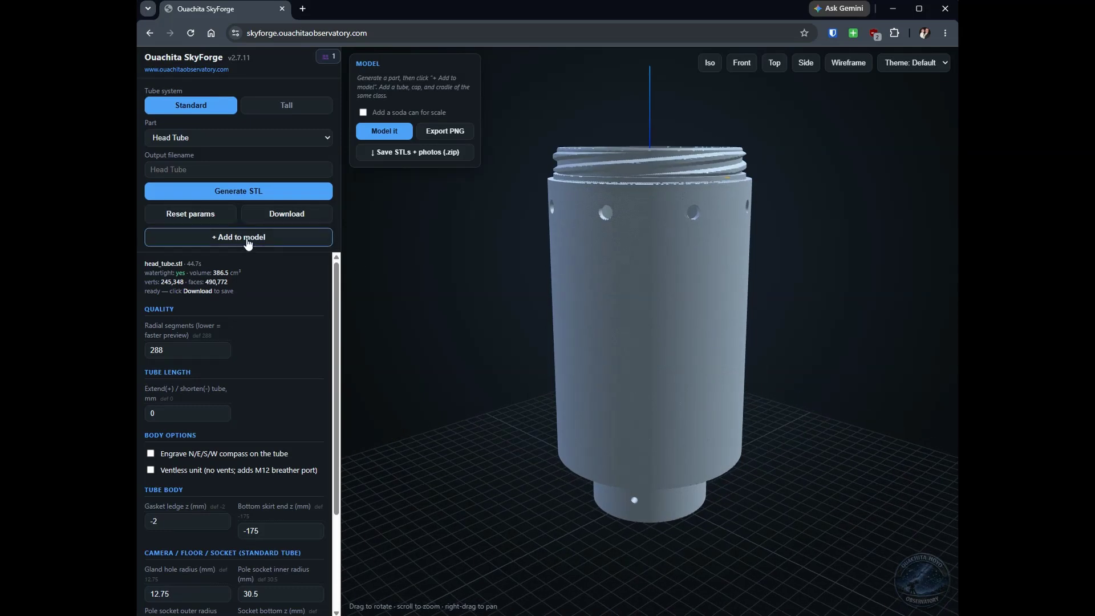
# Add the head tube to the model and generate the Cradle - ASI676/585/178 - Puck part.
pyautogui.click(248, 239)
pyautogui.click(314, 141)
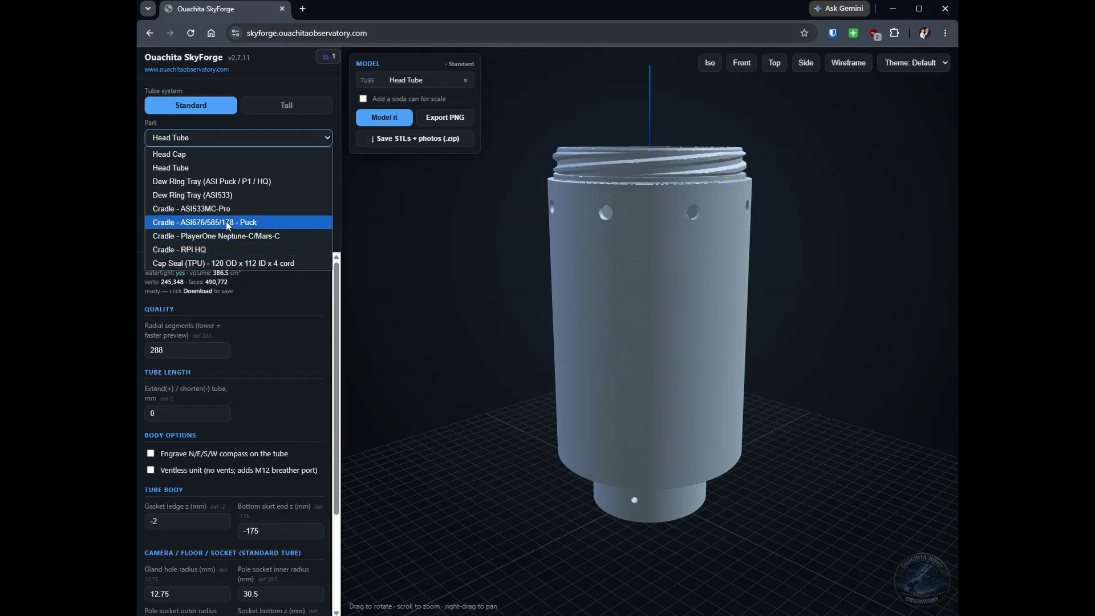
pyautogui.click(227, 223)
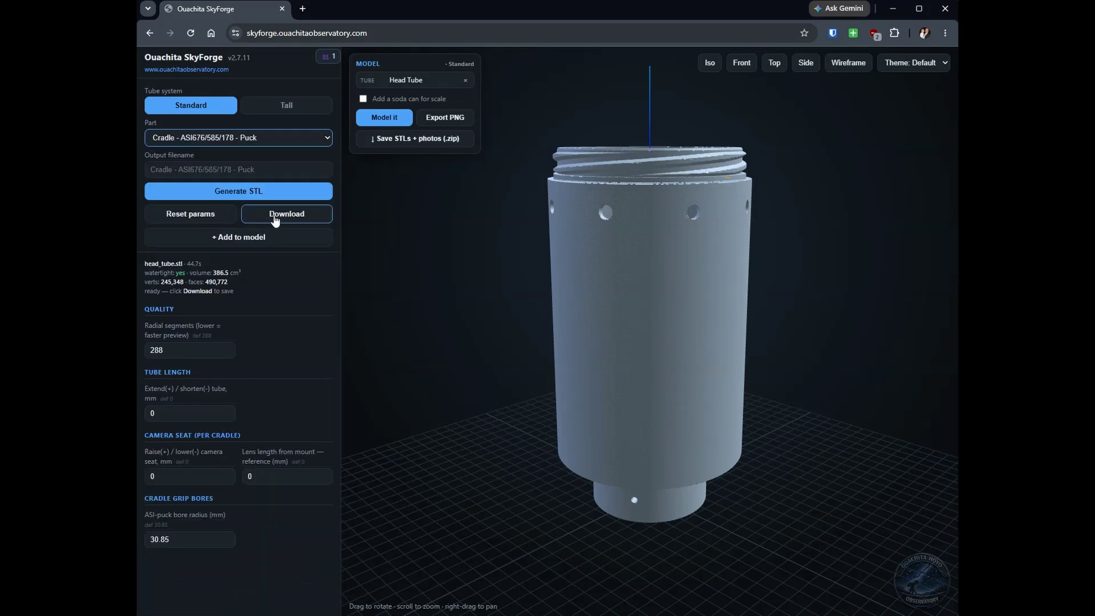
pyautogui.click(234, 197)
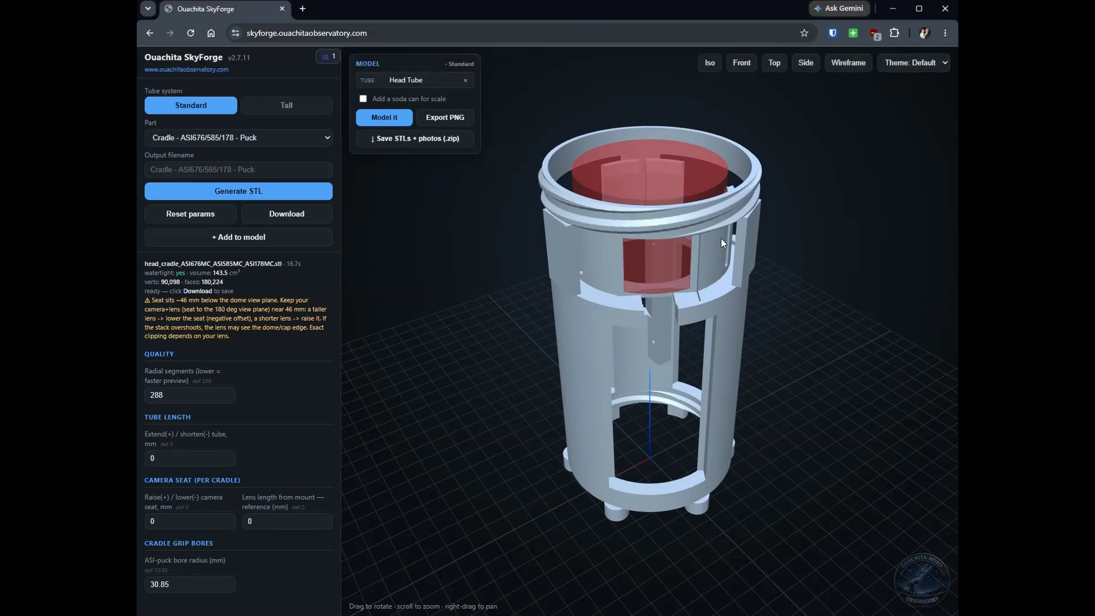
pyautogui.moveTo(666, 183); pyautogui.dragTo(659, 148)
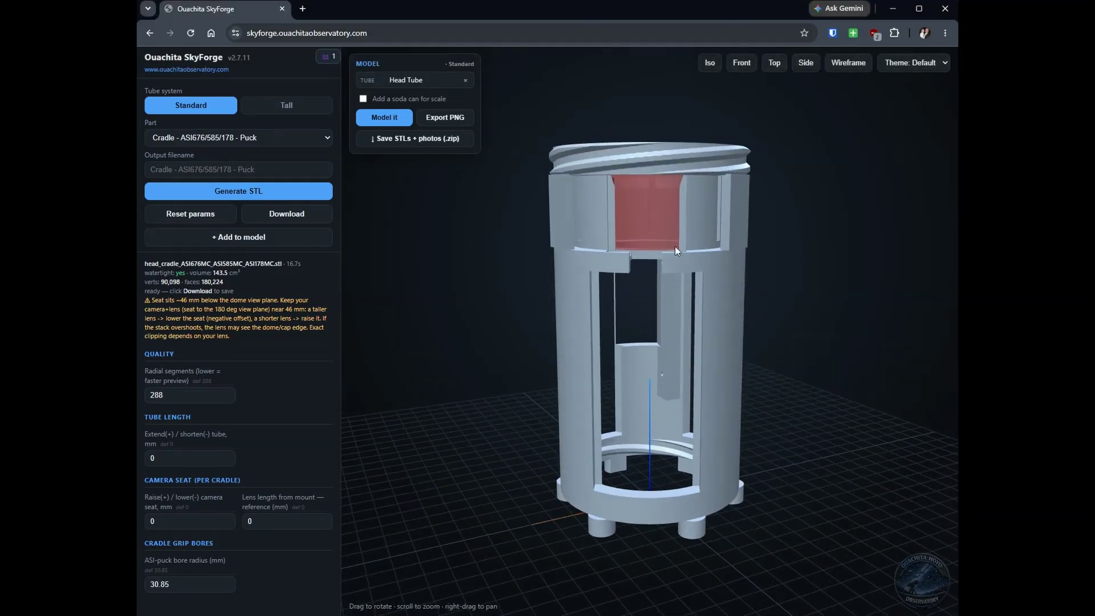
# Set the cradle's reference lens length from mount to 28 mm and regenerate its STL.
pyautogui.click(270, 522)
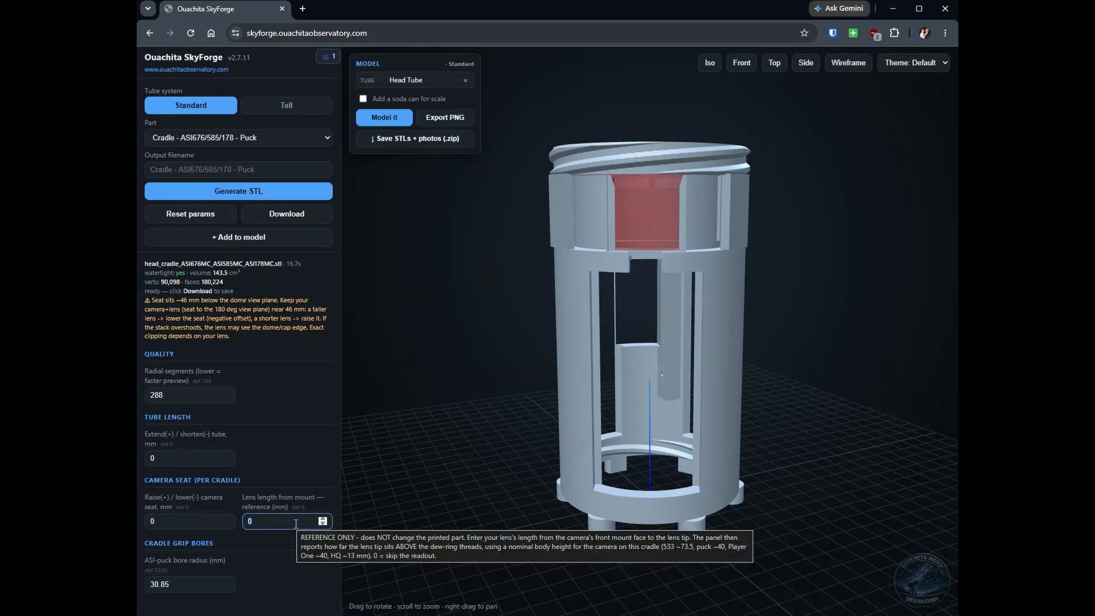
pyautogui.press('BackSpace')
pyautogui.write('28')
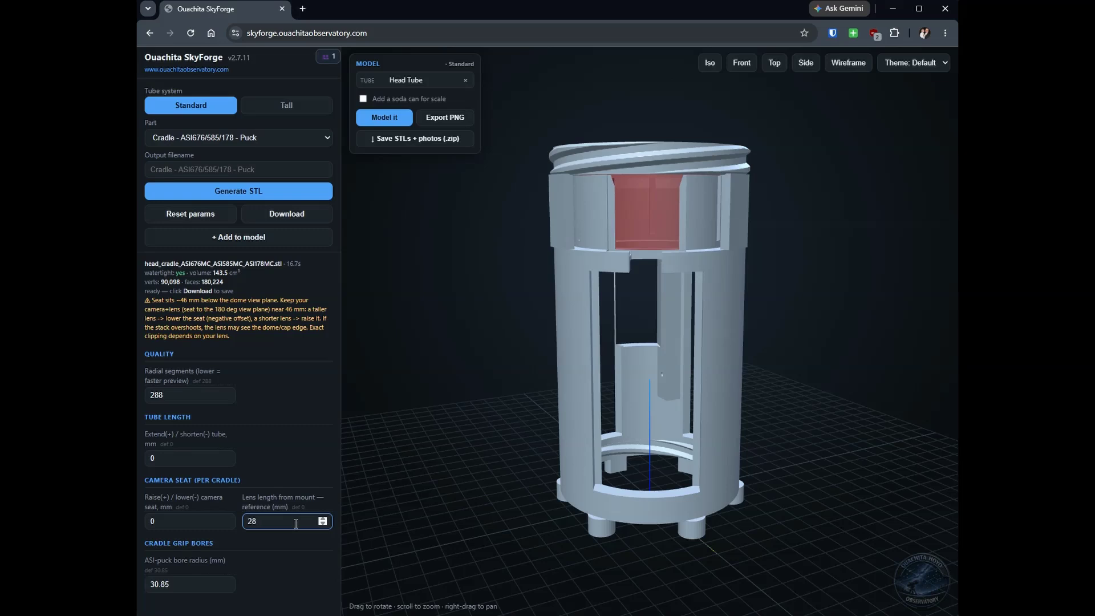
pyautogui.click(248, 192)
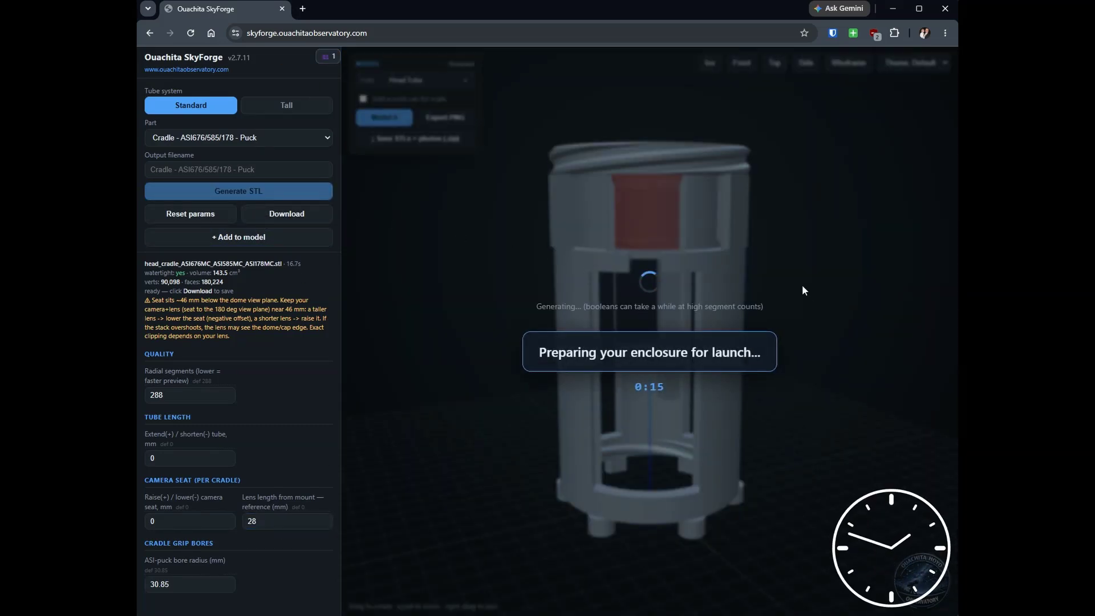
# Check the cradle with its camera and lens from the side and add it to the model.
pyautogui.moveTo(784, 278); pyautogui.dragTo(778, 255)
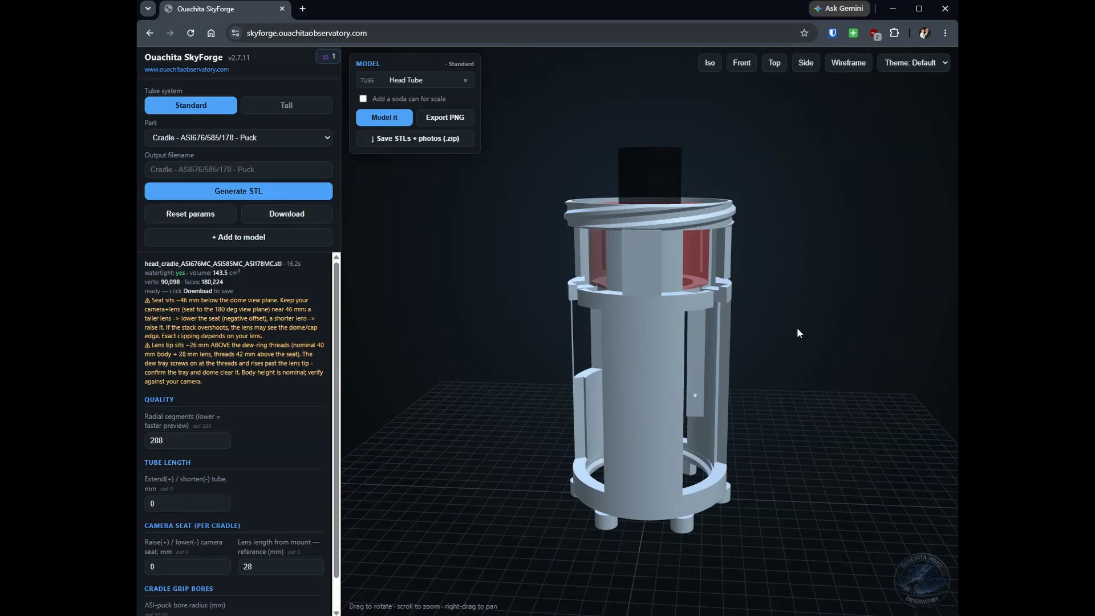
pyautogui.moveTo(797, 333); pyautogui.dragTo(800, 331)
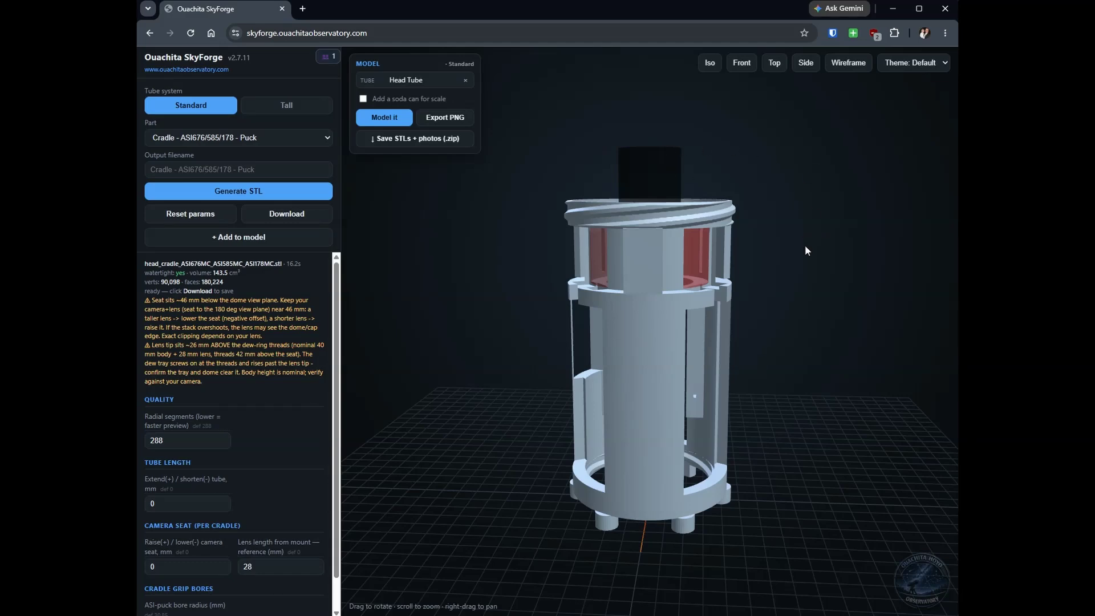
pyautogui.moveTo(806, 251); pyautogui.dragTo(804, 231)
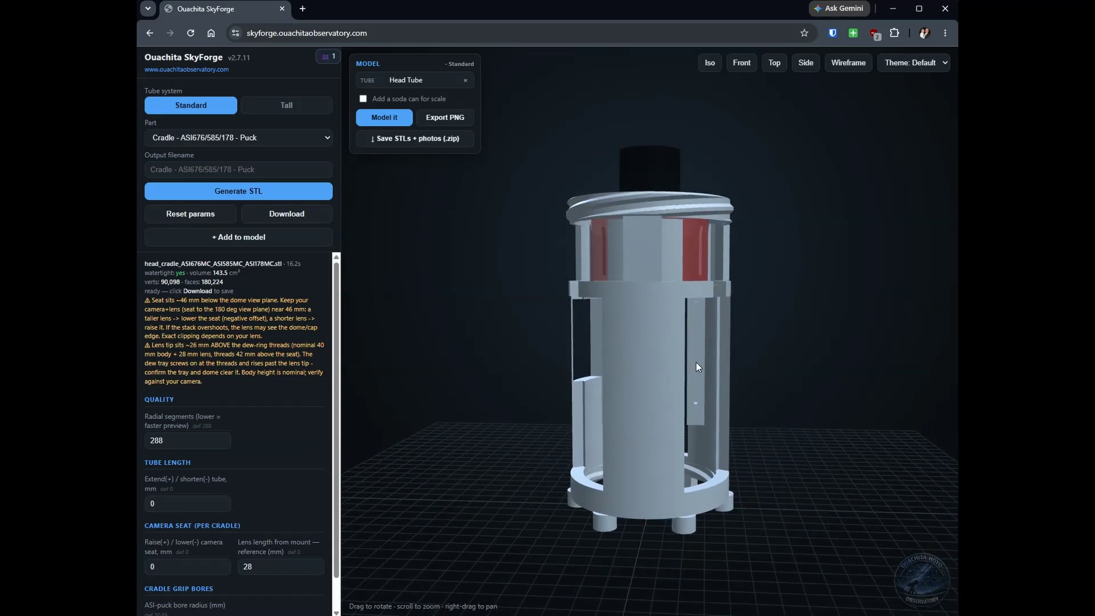
pyautogui.moveTo(696, 367); pyautogui.dragTo(740, 378)
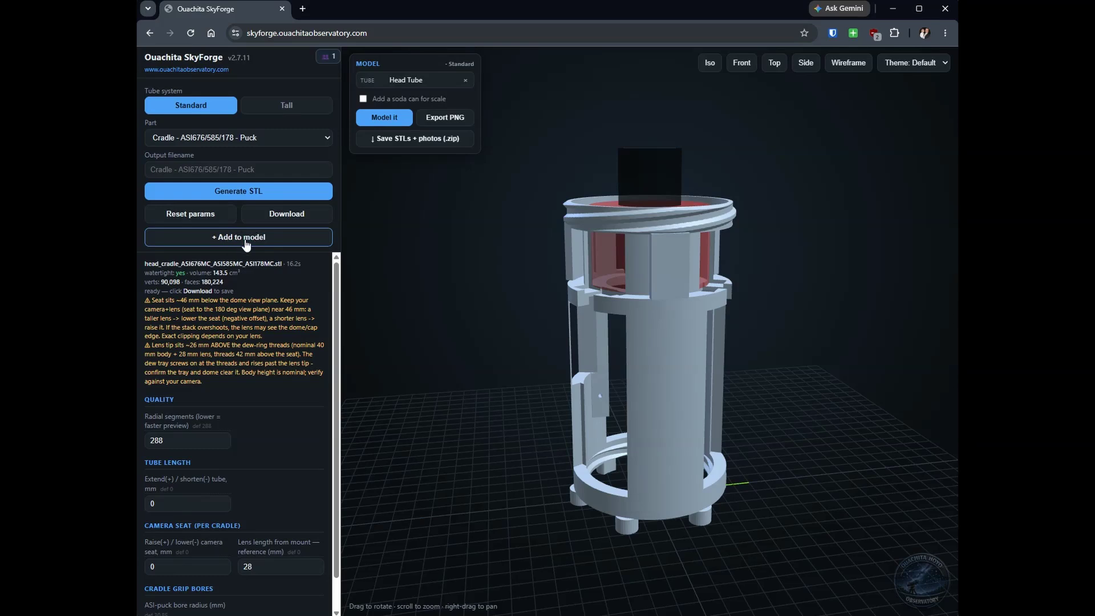
pyautogui.click(247, 243)
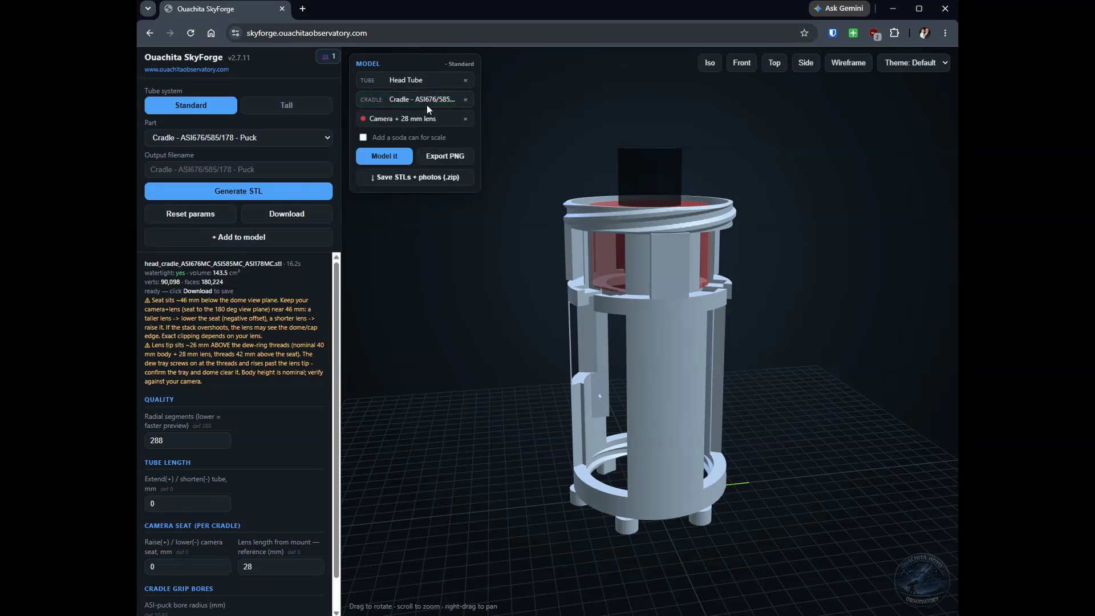
# Switch the part to Head Cap and generate its STL.
pyautogui.click(288, 140)
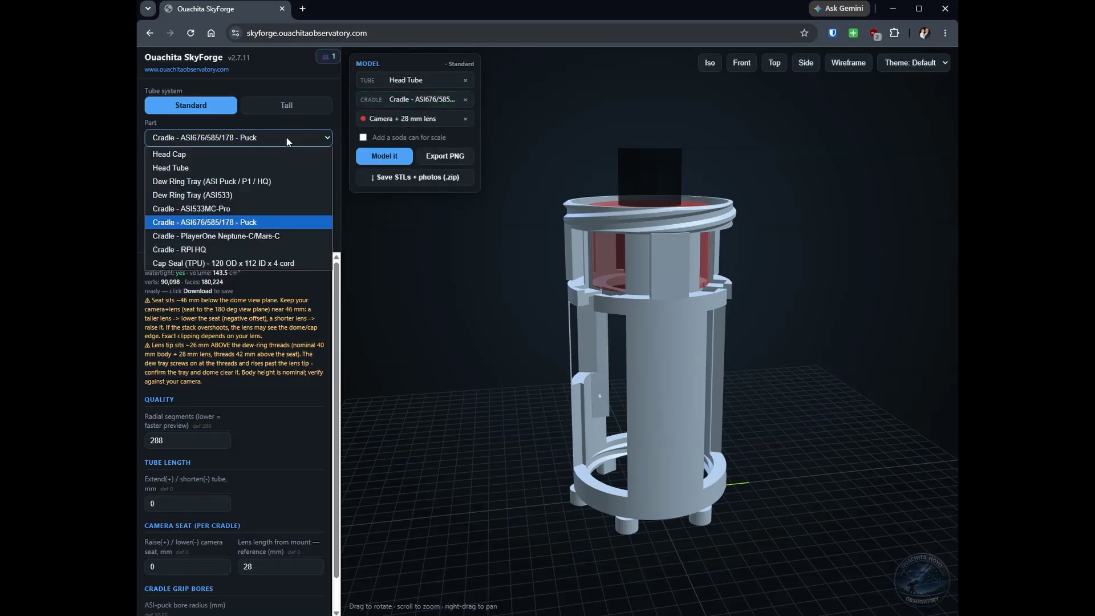
pyautogui.click(260, 155)
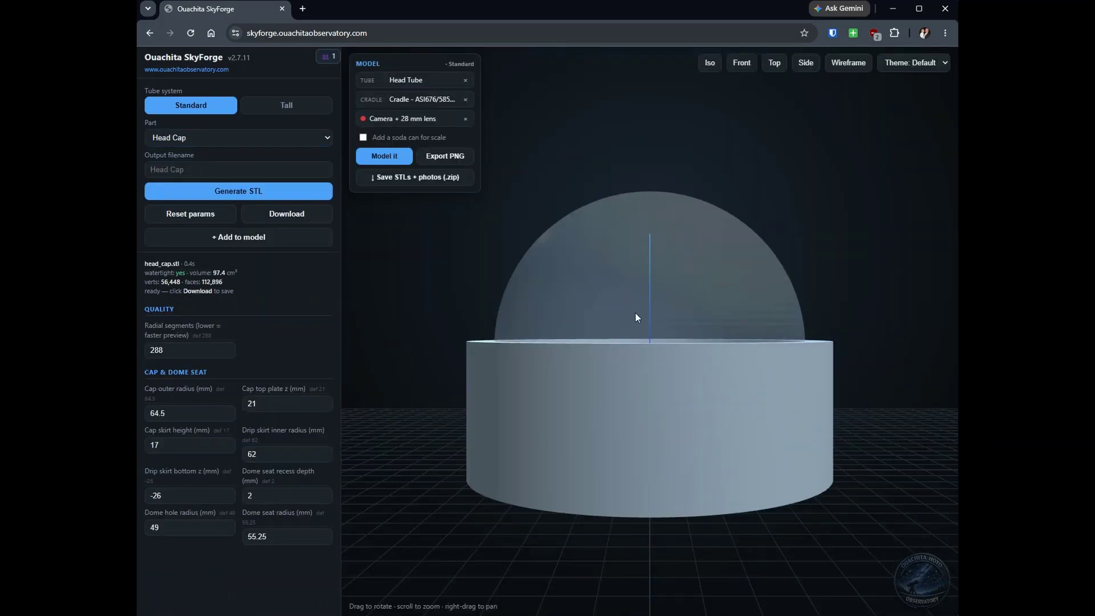
# Add the head cap to the model and generate the Dew Ring Tray (ASI Puck / P1 / HQ) STL.
pyautogui.moveTo(635, 313); pyautogui.dragTo(763, 380)
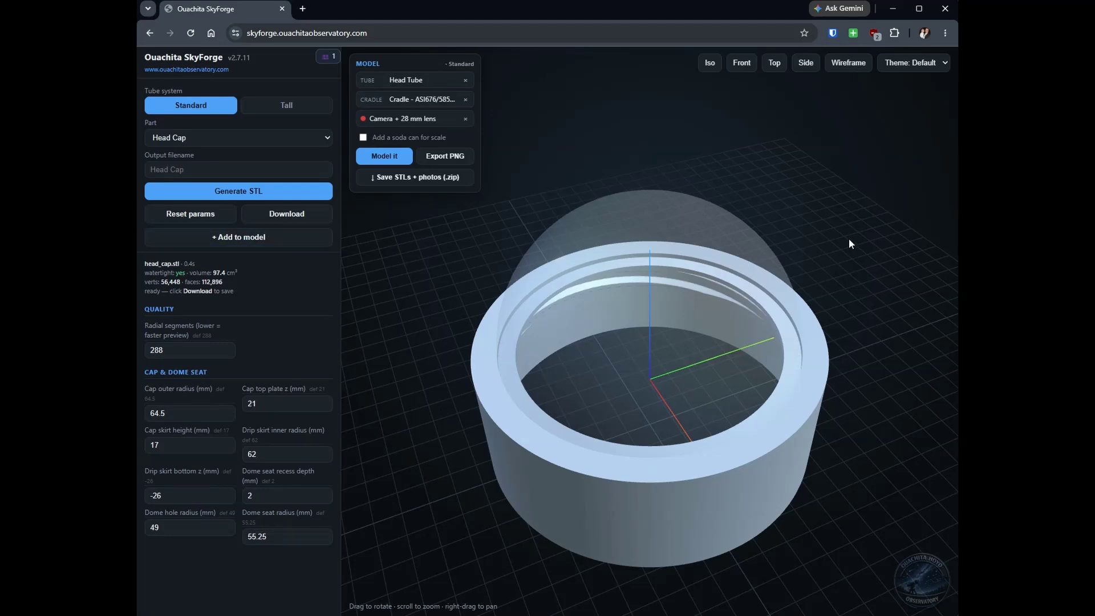
pyautogui.click(251, 238)
pyautogui.click(242, 137)
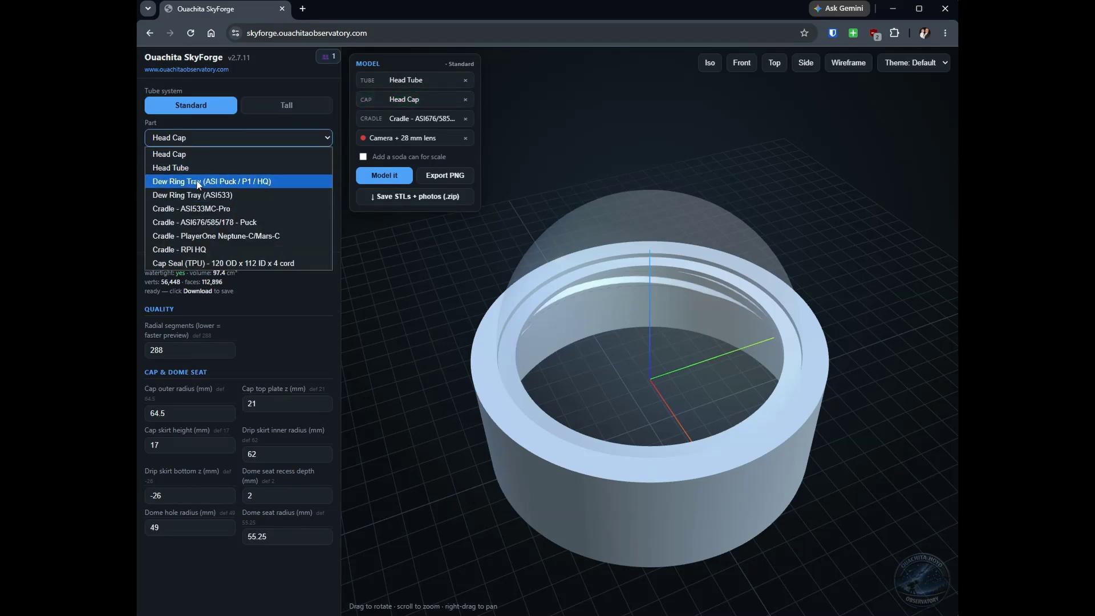
pyautogui.click(198, 181)
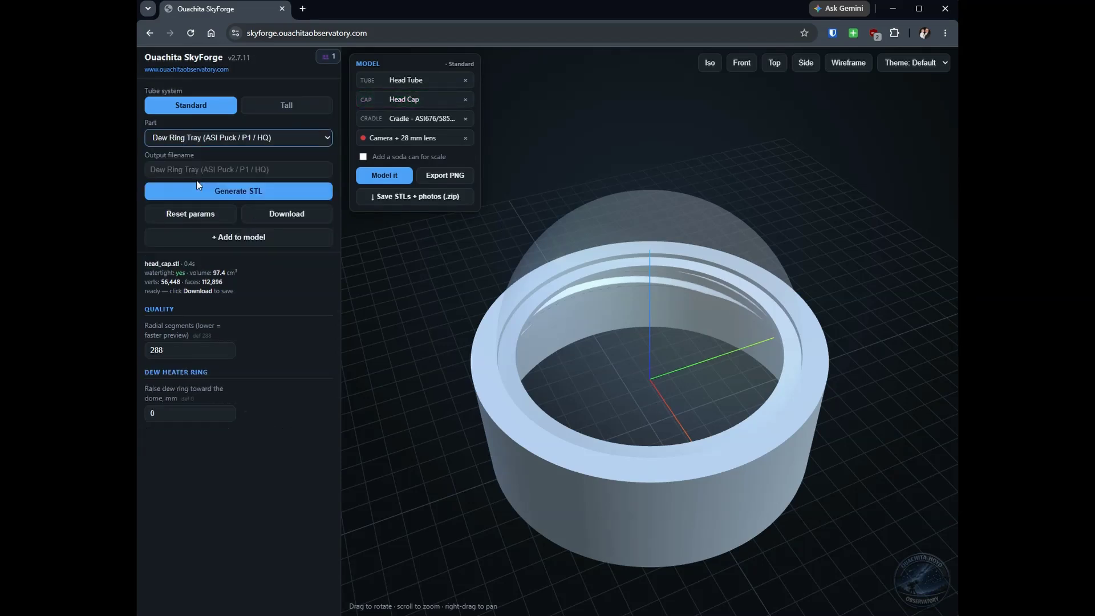
pyautogui.click(249, 195)
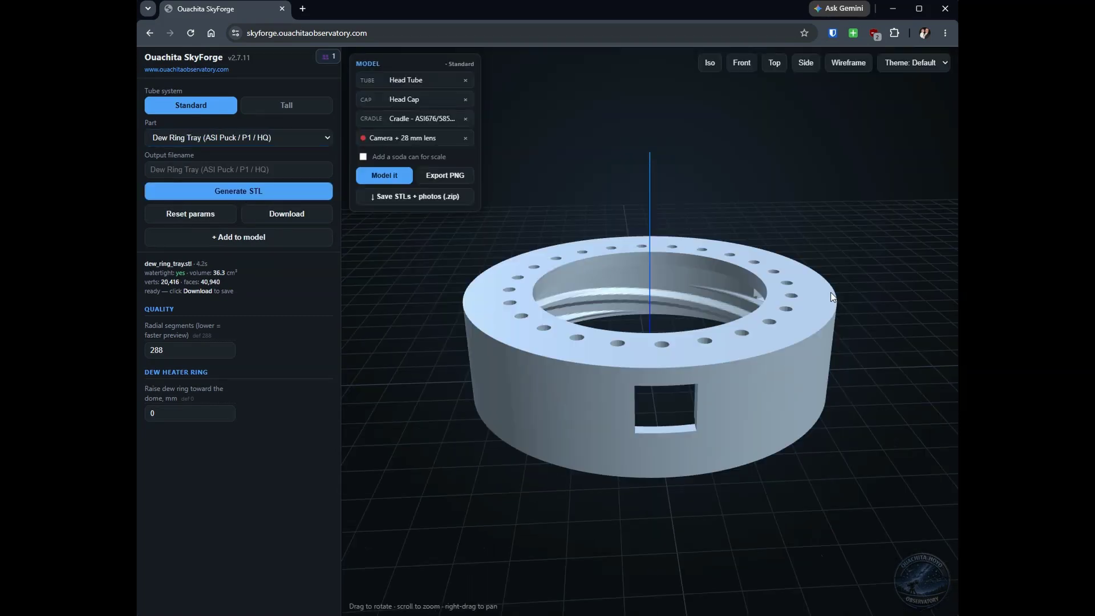
# Add the dew ring tray to the model and display the assembled standard enclosure.
pyautogui.moveTo(831, 293); pyautogui.dragTo(839, 318)
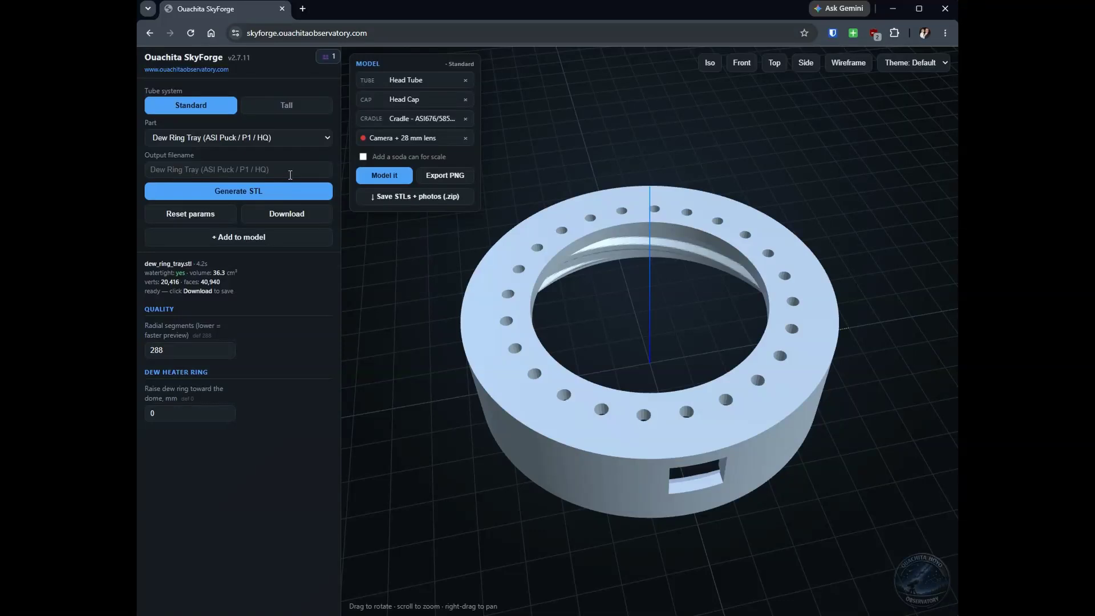
pyautogui.click(261, 238)
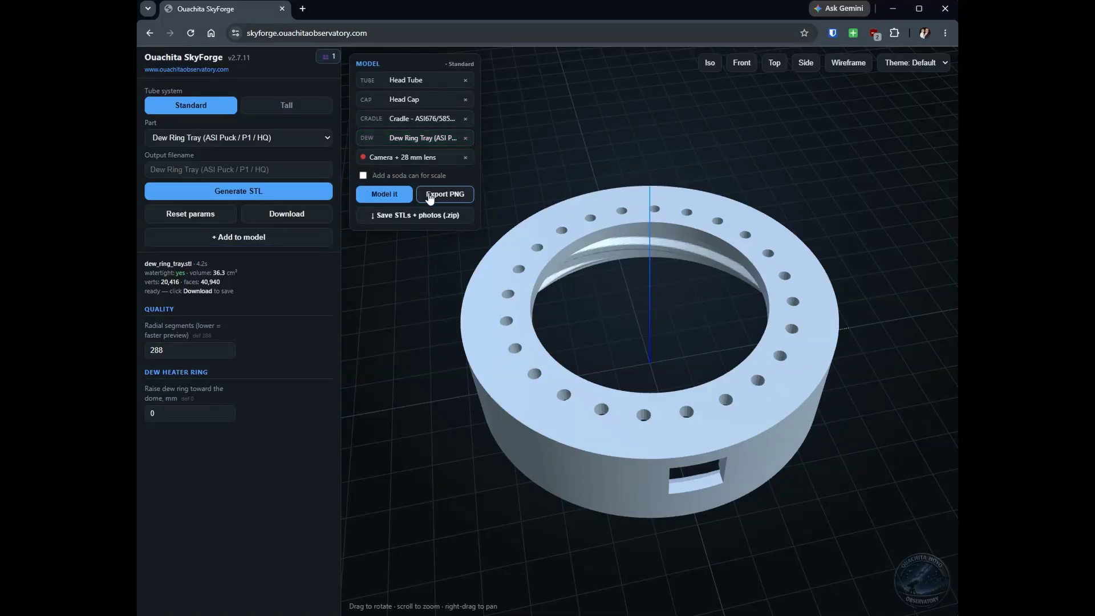
pyautogui.click(391, 195)
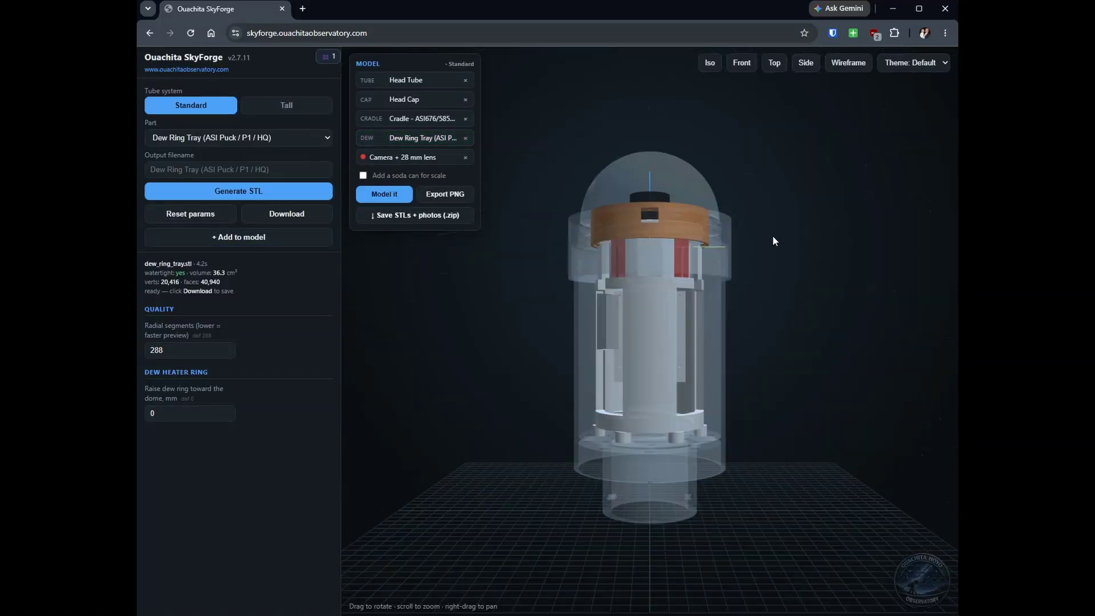
pyautogui.moveTo(773, 236); pyautogui.dragTo(619, 232)
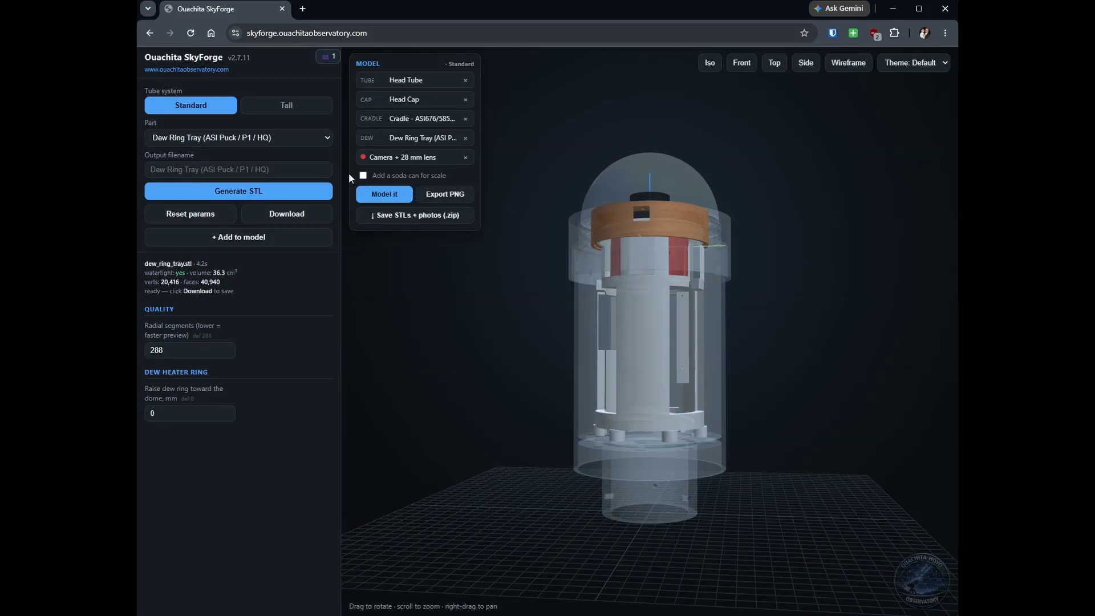
# Add a soda can for scale and compare the assembled enclosure with it from several angles.
pyautogui.click(362, 175)
pyautogui.moveTo(762, 356); pyautogui.dragTo(870, 409)
pyautogui.moveTo(716, 367); pyautogui.dragTo(713, 342)
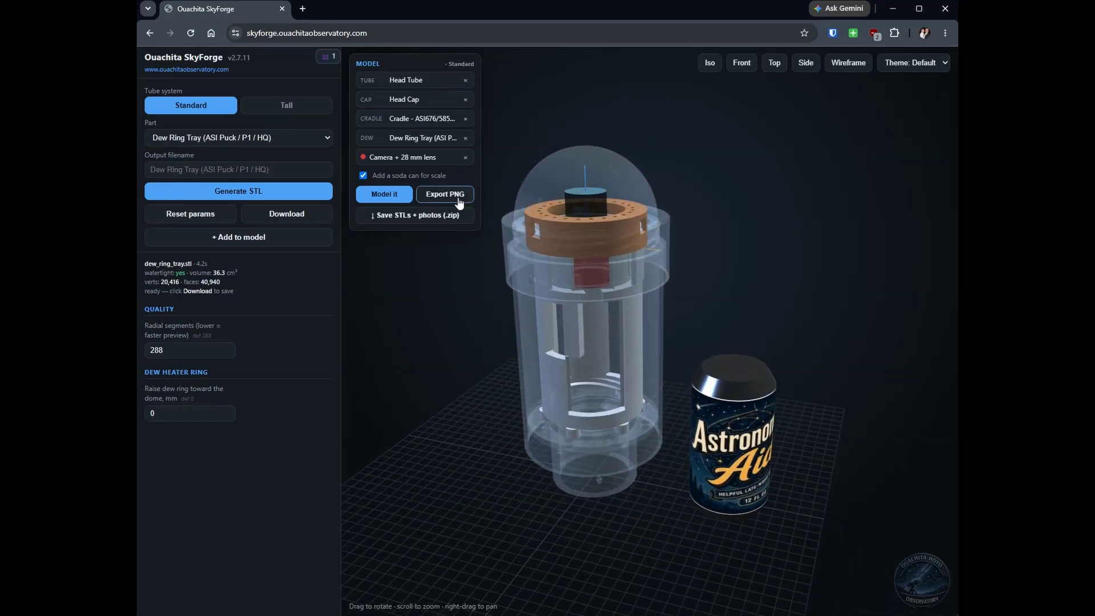
pyautogui.moveTo(699, 268); pyautogui.dragTo(348, 210)
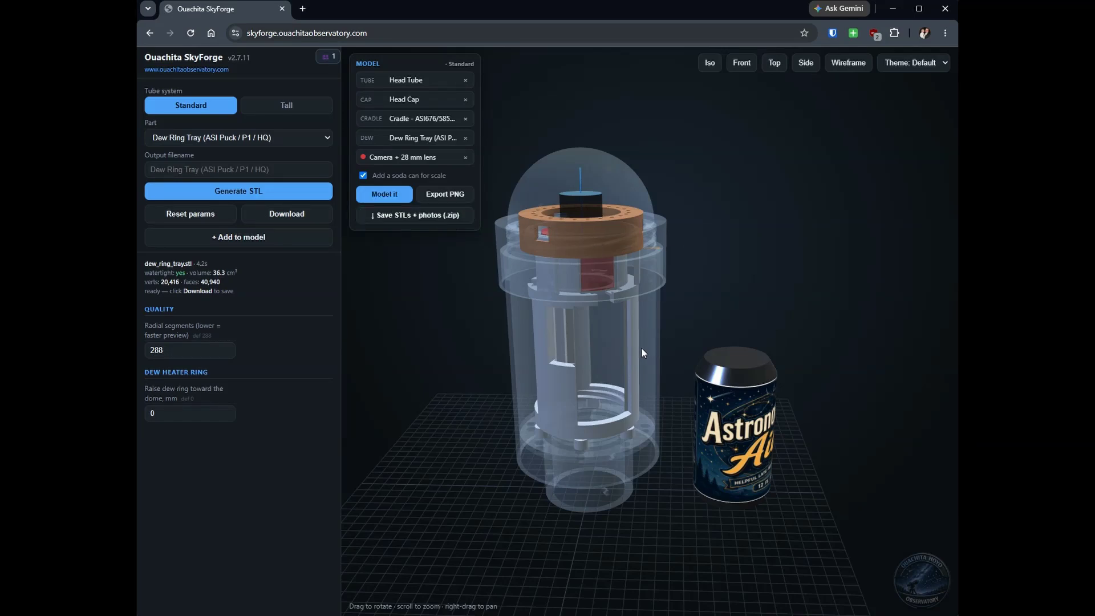
pyautogui.moveTo(645, 382); pyautogui.dragTo(648, 368)
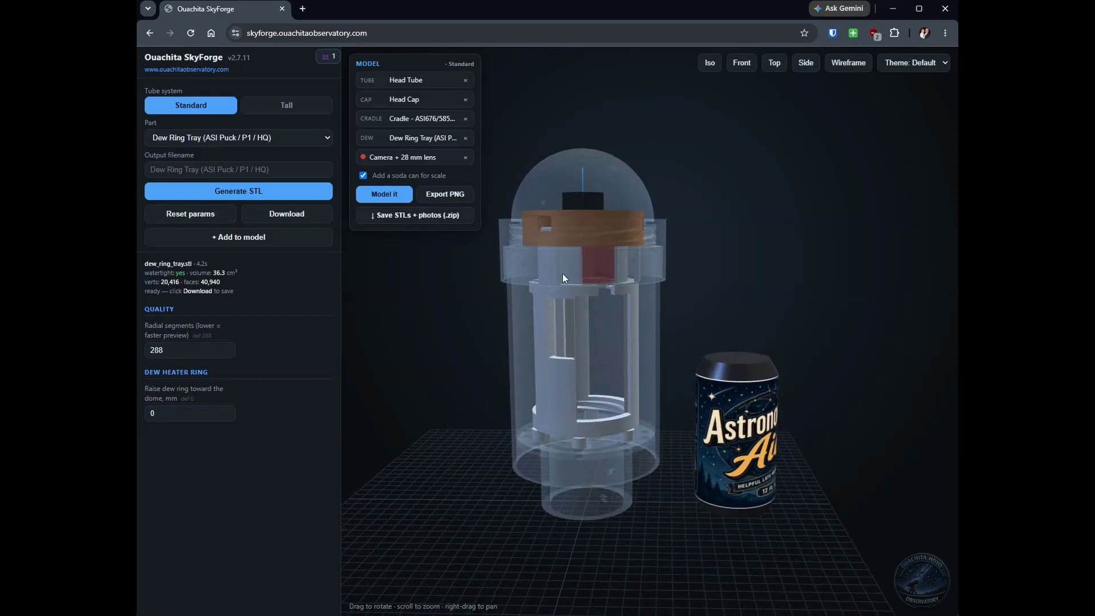
# Save the build's STLs and photos as skyforge_standard_build.zip in the New Allsky Case folder.
pyautogui.click(415, 215)
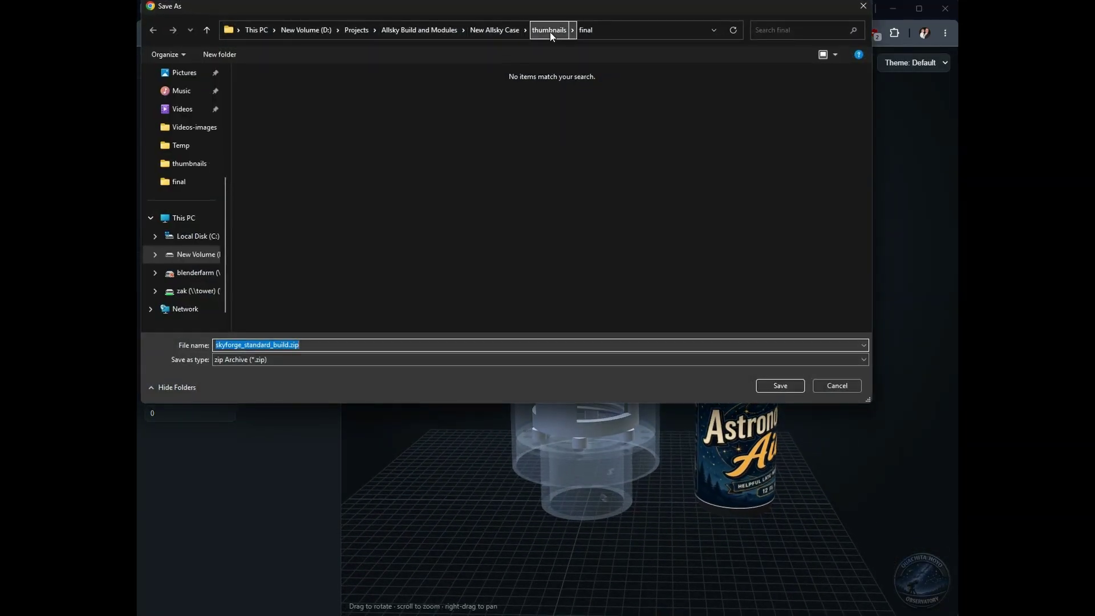
pyautogui.click(509, 32)
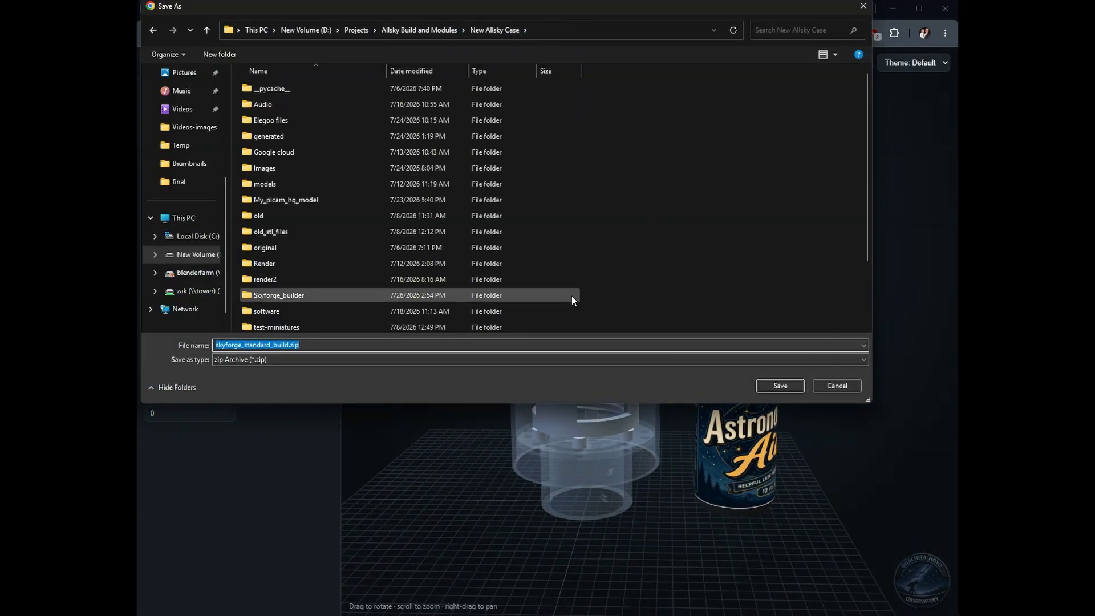
pyautogui.click(797, 385)
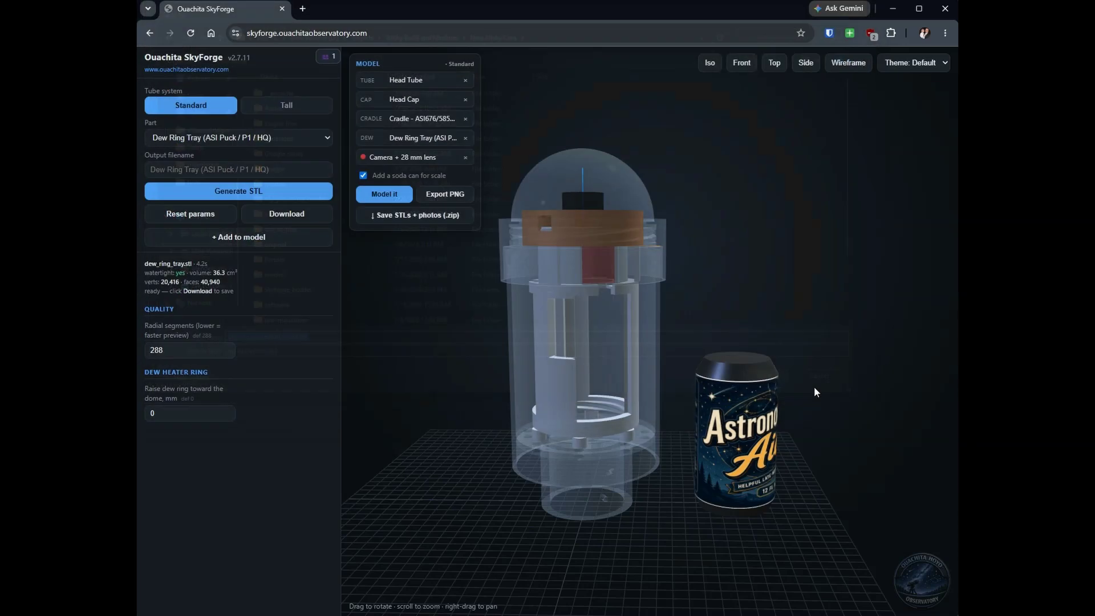
# Open the saved zip archive, review the design parameters in specs.png, and return to the assembled model.
pyautogui.click(816, 67)
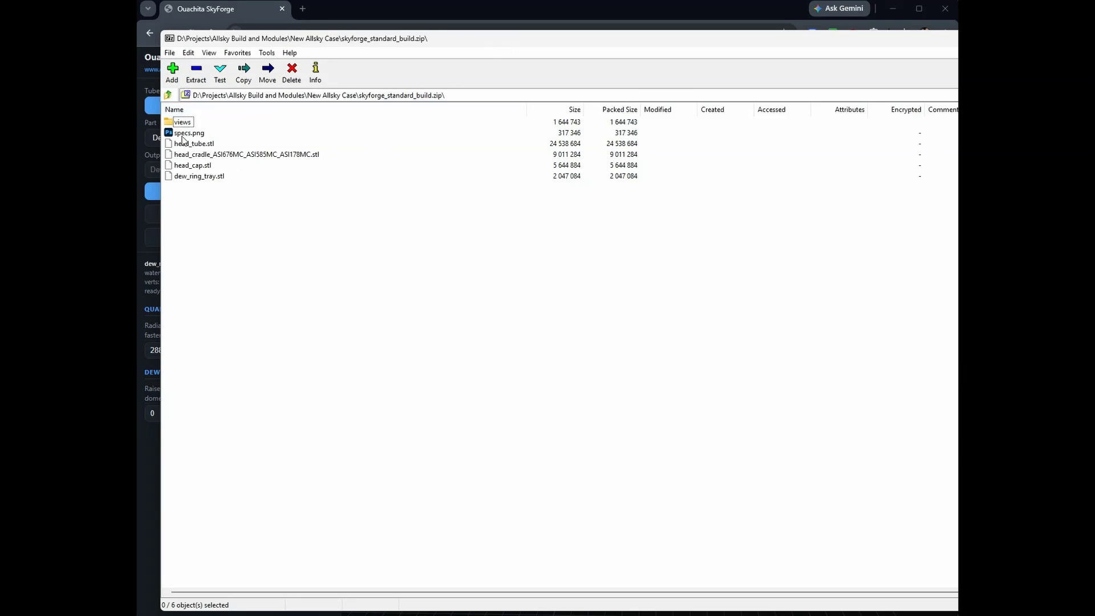
pyautogui.doubleClick(184, 135)
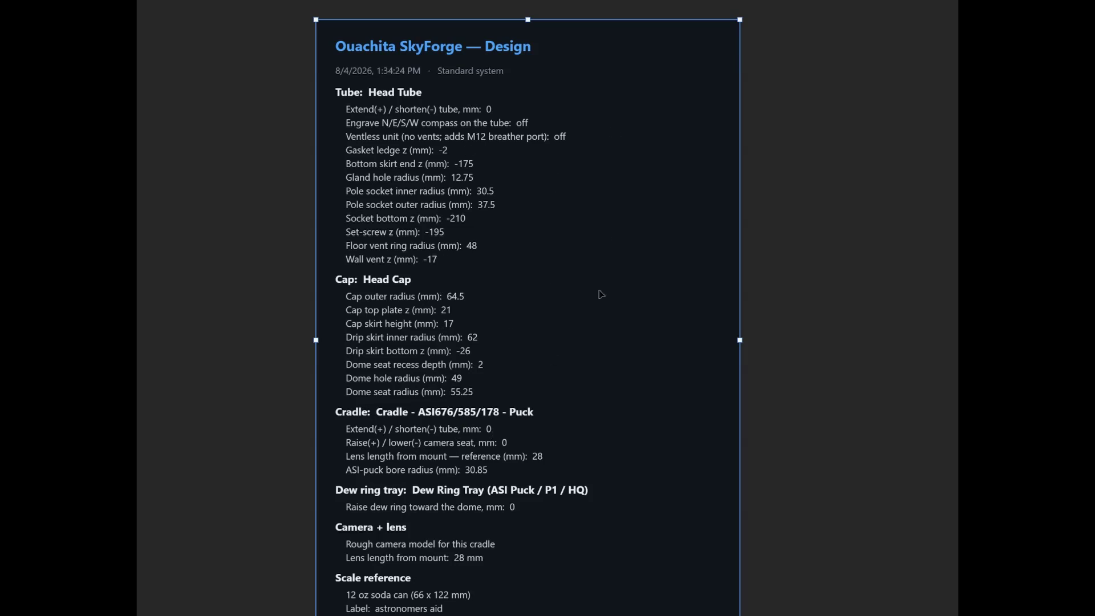
pyautogui.press('Escape')
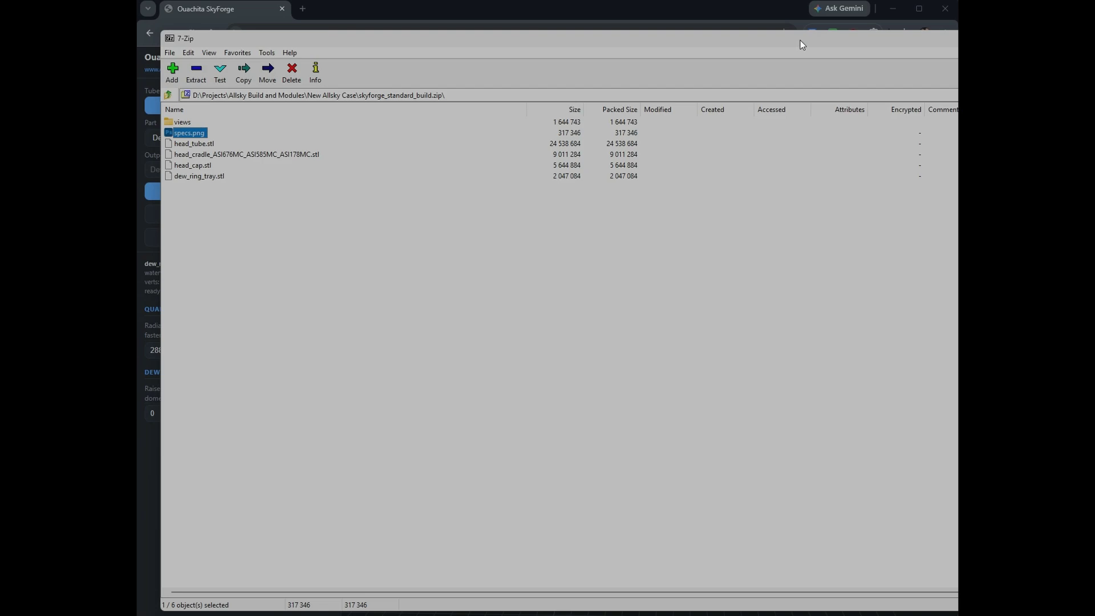
pyautogui.hotkey('alt', 'F4')
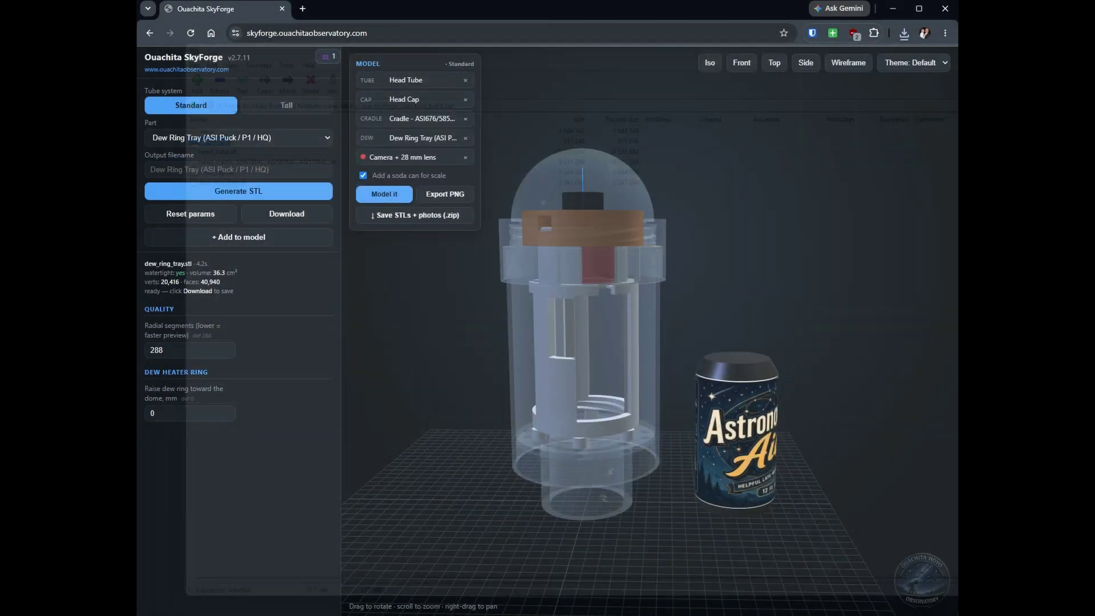
pyautogui.moveTo(657, 240); pyautogui.dragTo(564, 352)
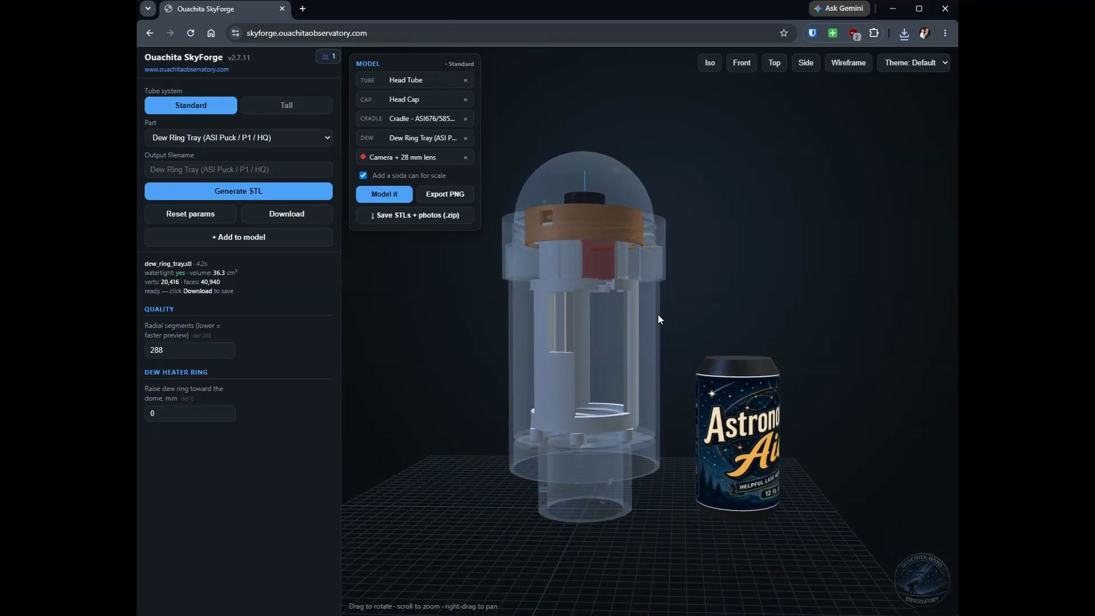
# Switch the tube system to Tall and generate the Tube (tall) STL.
pyautogui.click(288, 108)
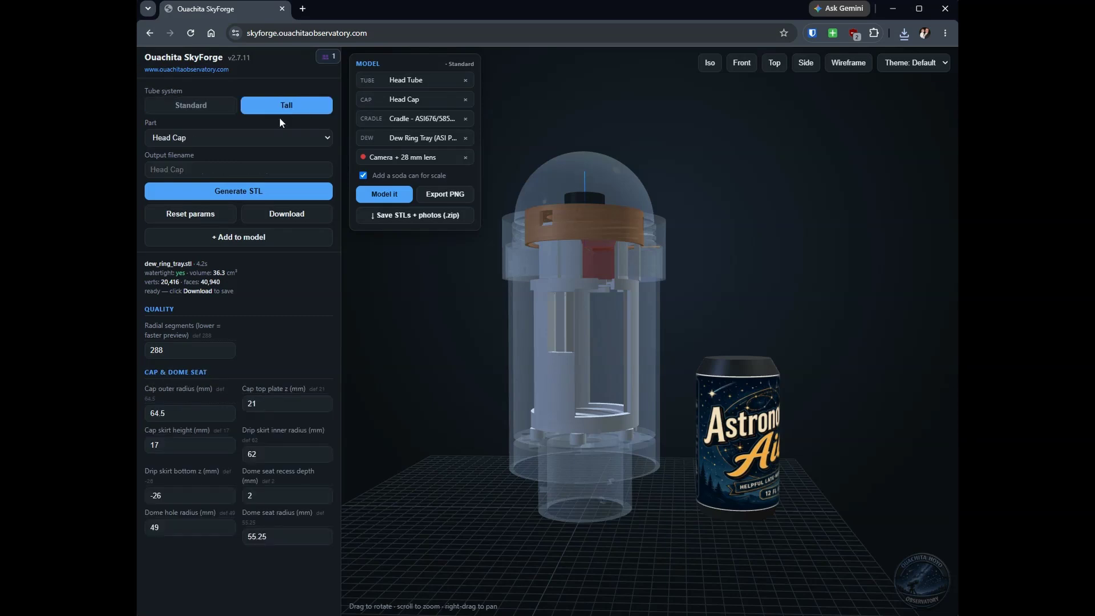
pyautogui.click(246, 139)
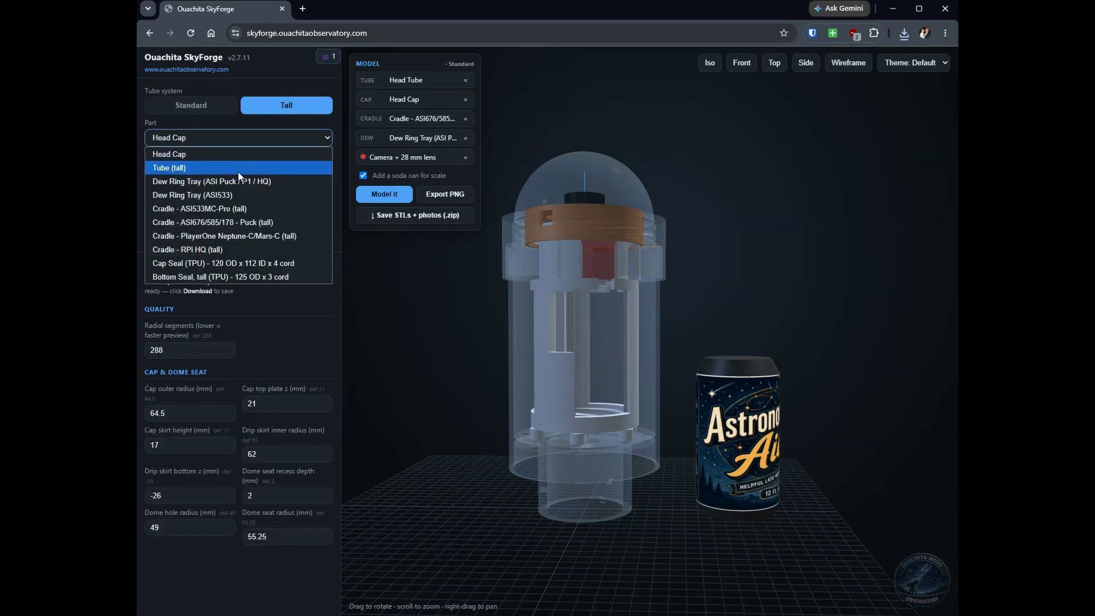
pyautogui.click(170, 168)
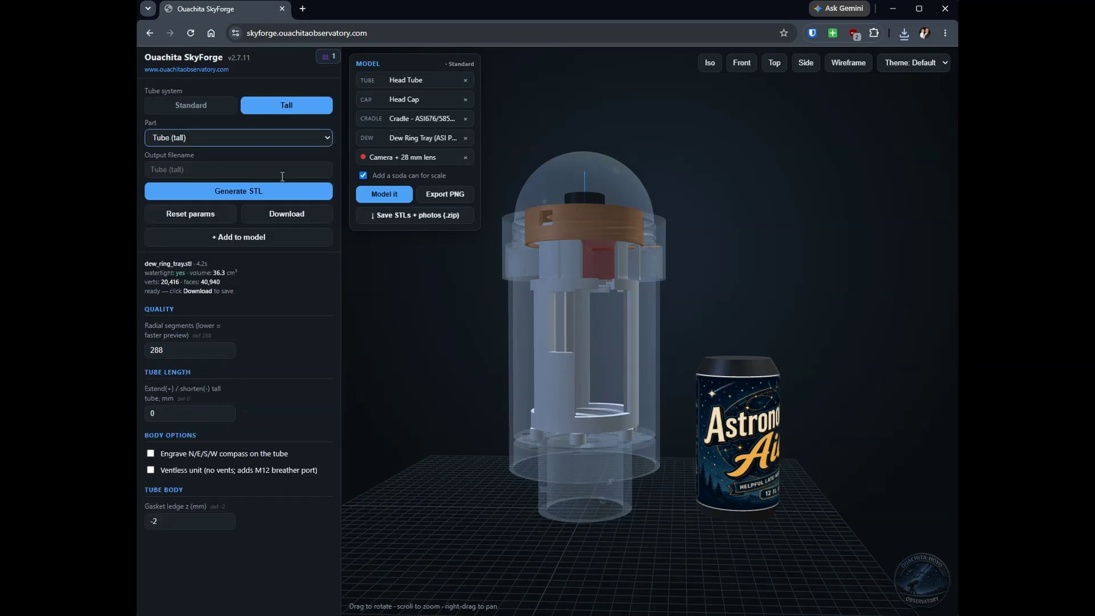
pyautogui.click(245, 194)
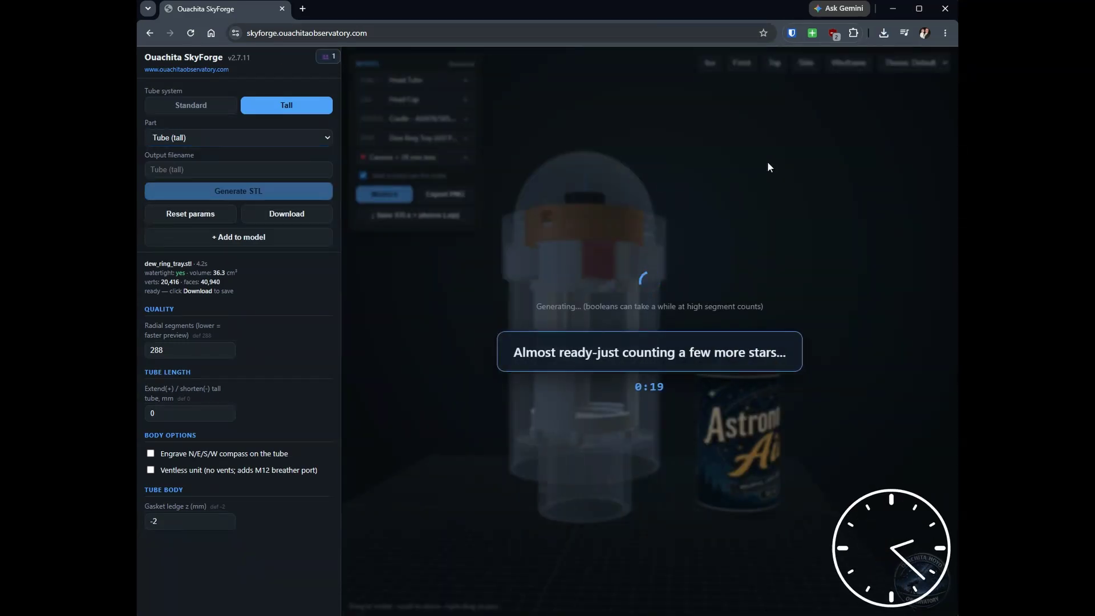
# Examine the tall tube's threads, vent holes and open interior from the side and from below.
pyautogui.moveTo(667, 224); pyautogui.dragTo(702, 251)
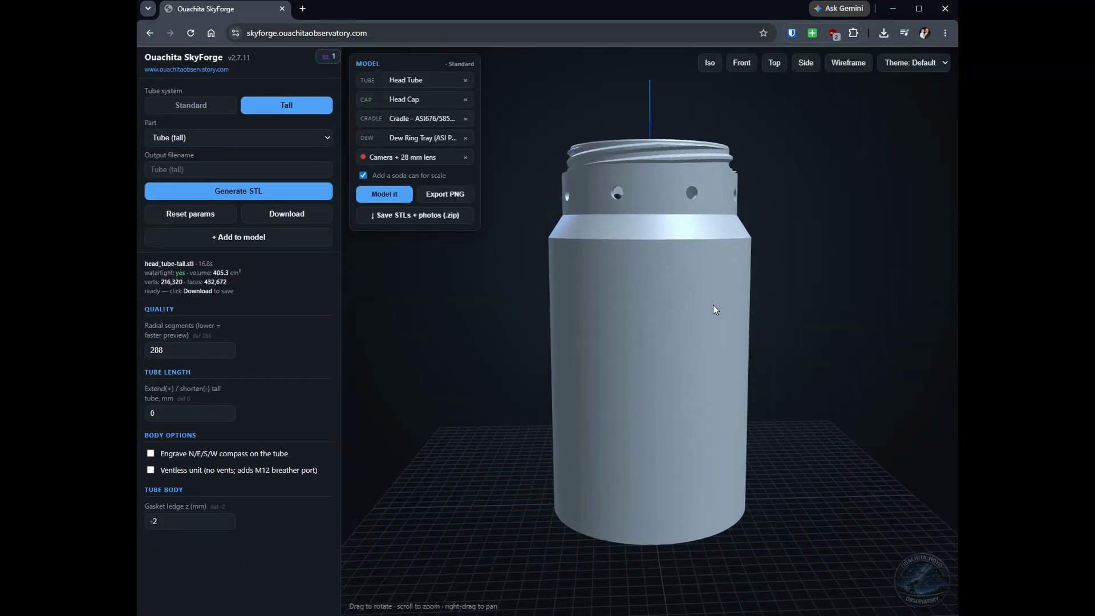
pyautogui.moveTo(714, 310); pyautogui.dragTo(569, 333)
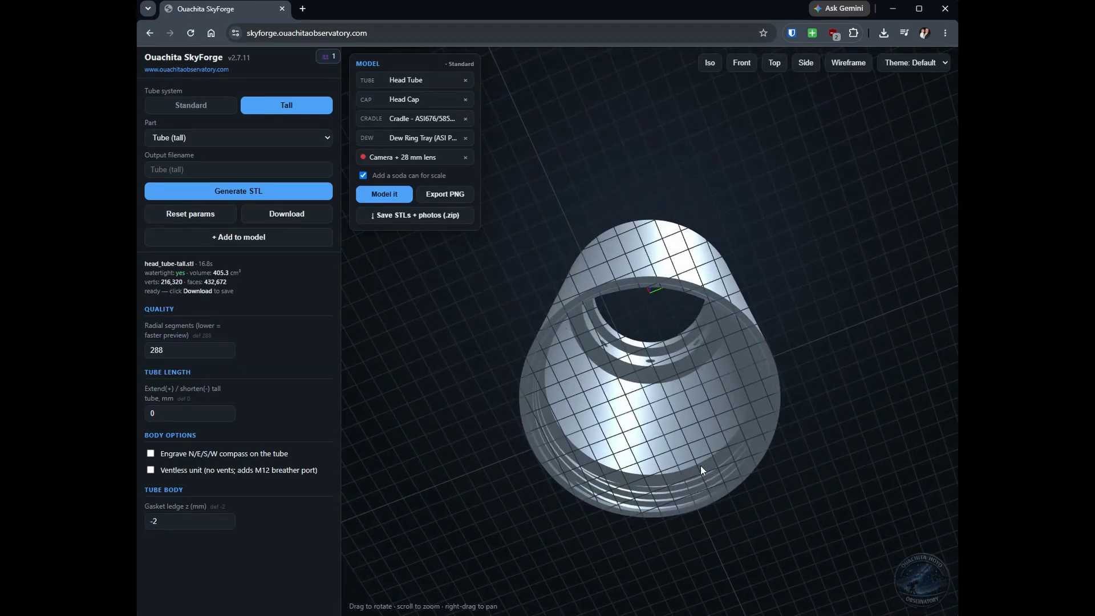
pyautogui.moveTo(675, 482); pyautogui.dragTo(553, 315)
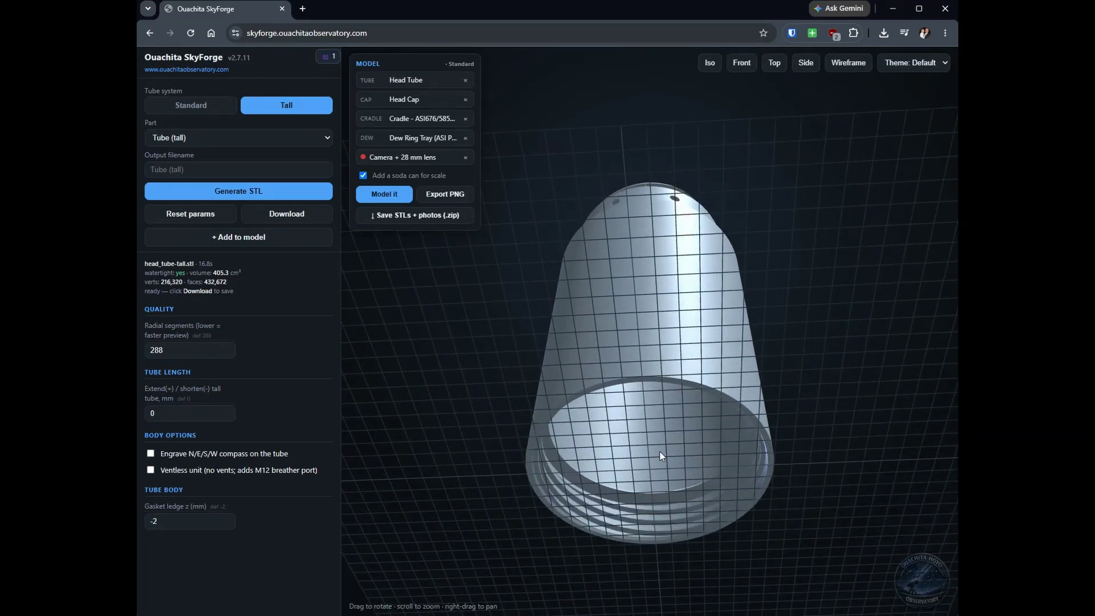
pyautogui.moveTo(682, 367); pyautogui.dragTo(709, 273)
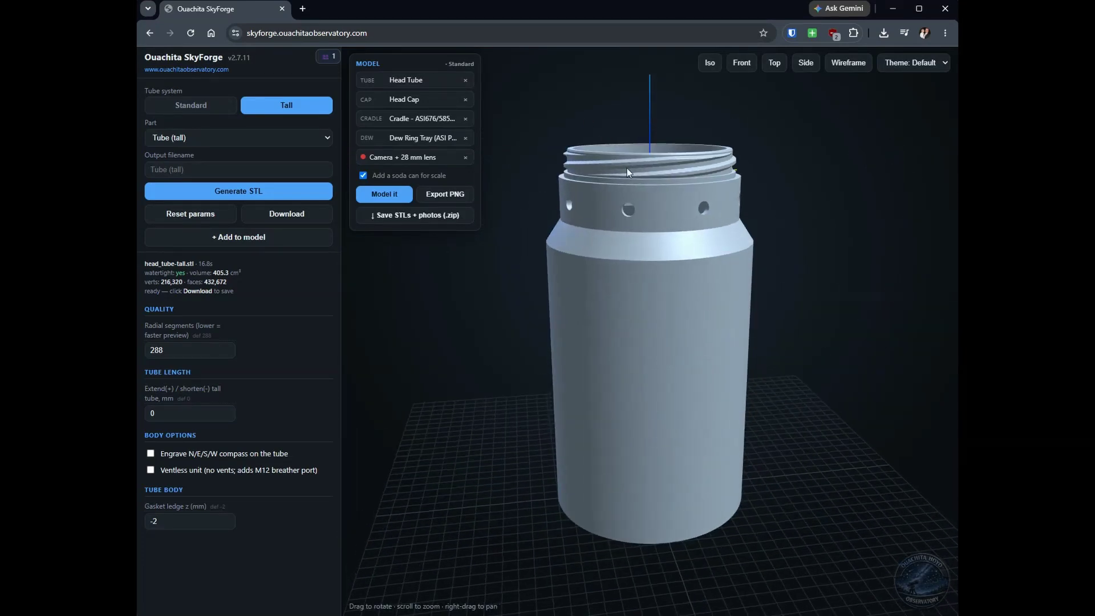
pyautogui.moveTo(684, 156); pyautogui.dragTo(665, 293)
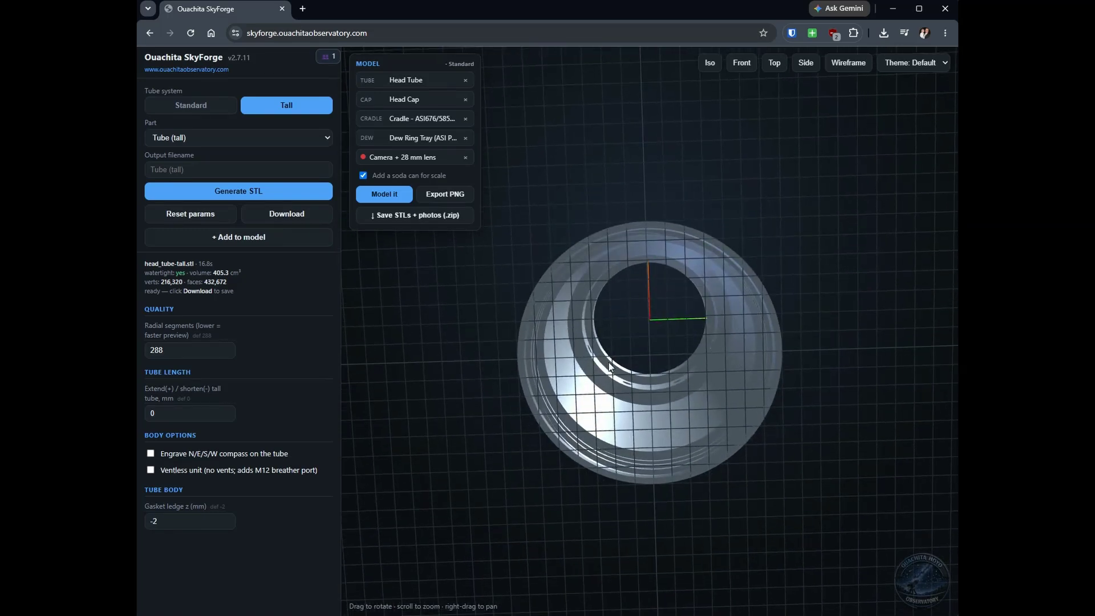
pyautogui.moveTo(608, 361); pyautogui.dragTo(713, 406)
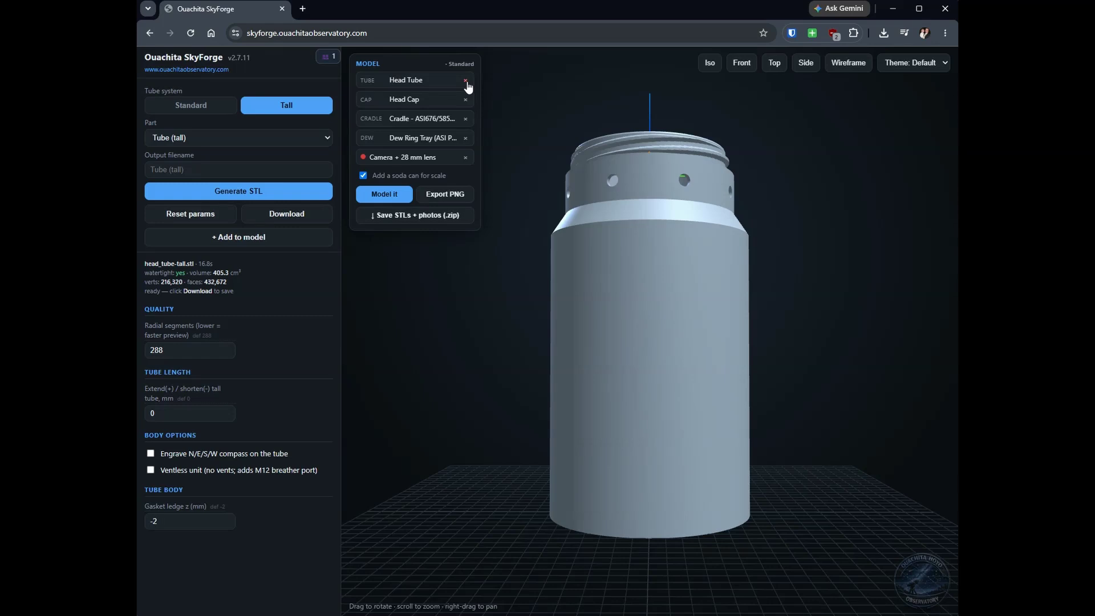
# Remove the tube, cap, cradle and dew ring tray of the standard build from the model.
pyautogui.click(466, 80)
pyautogui.click(465, 80)
pyautogui.click(465, 81)
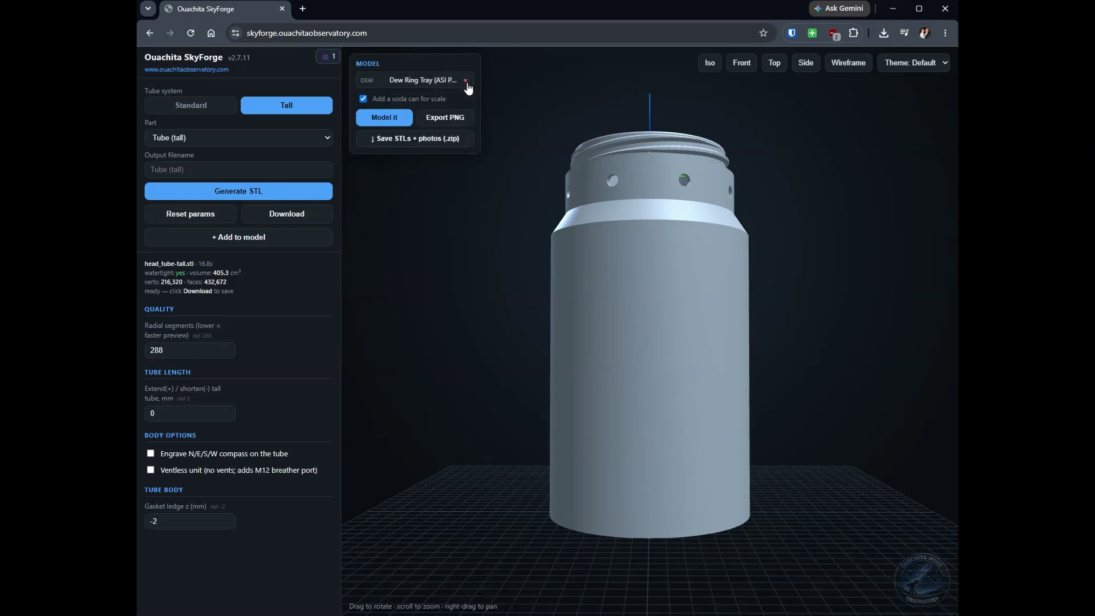
pyautogui.click(465, 80)
# Add the tall tube to the model and generate the Cradle - ASI676/585/178 - Puck (tall) STL.
pyautogui.moveTo(629, 134); pyautogui.dragTo(598, 200)
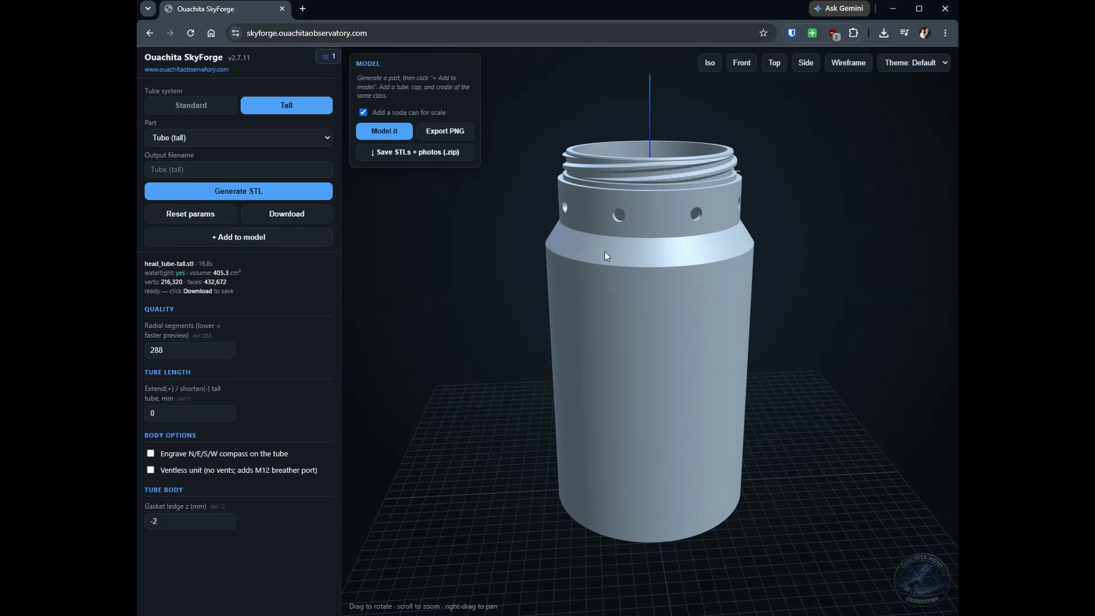
pyautogui.click(251, 239)
pyautogui.click(237, 139)
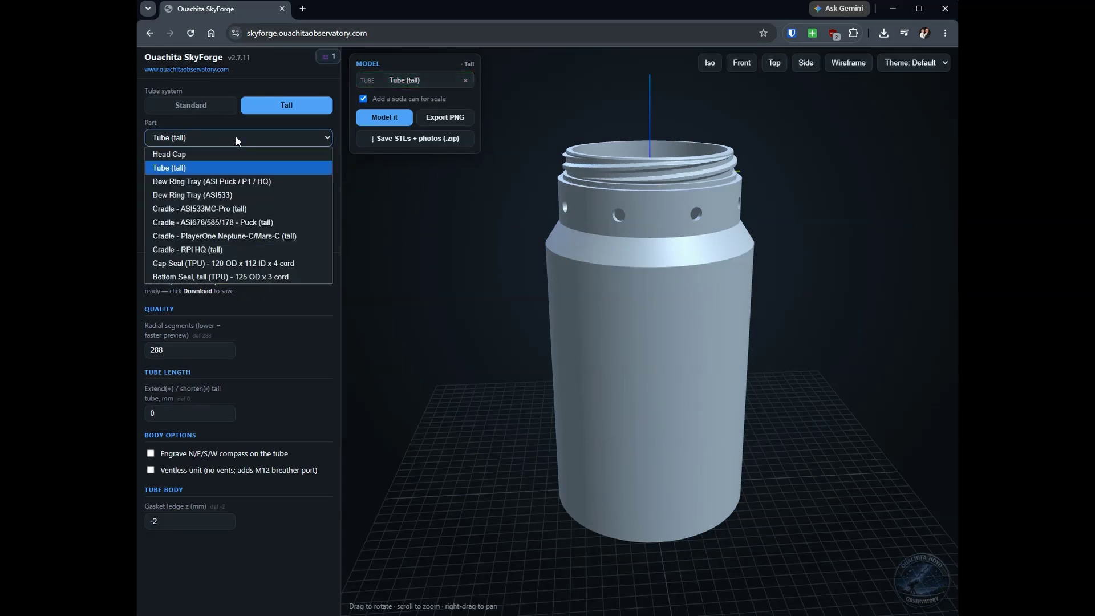
pyautogui.click(263, 227)
pyautogui.click(247, 192)
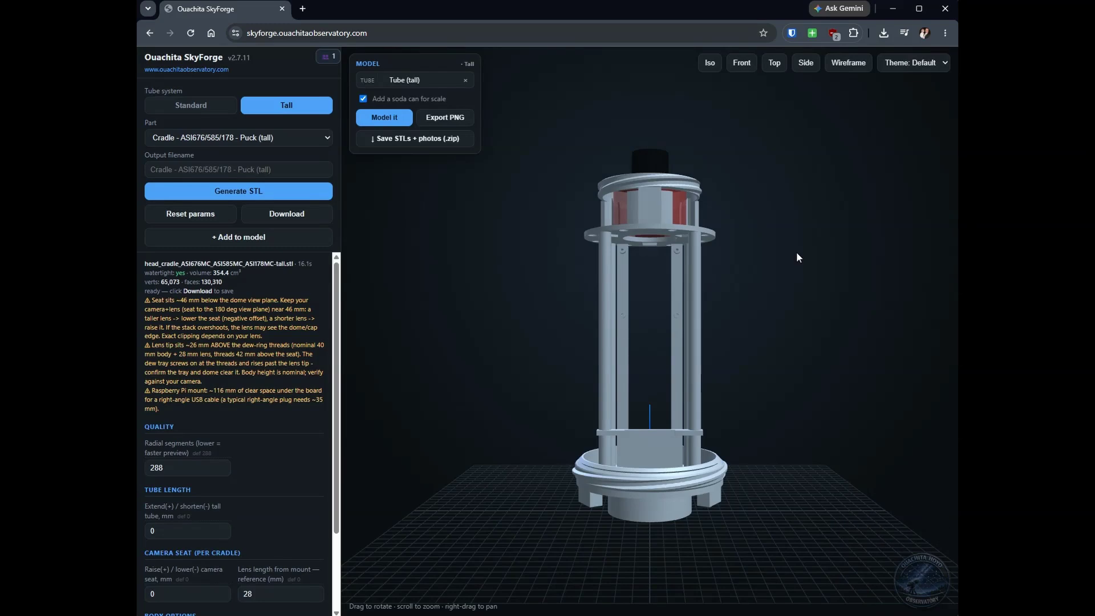
# Examine the tall cradle's support rods, board mounting rails and side panel from several angles.
pyautogui.moveTo(749, 249); pyautogui.dragTo(705, 301)
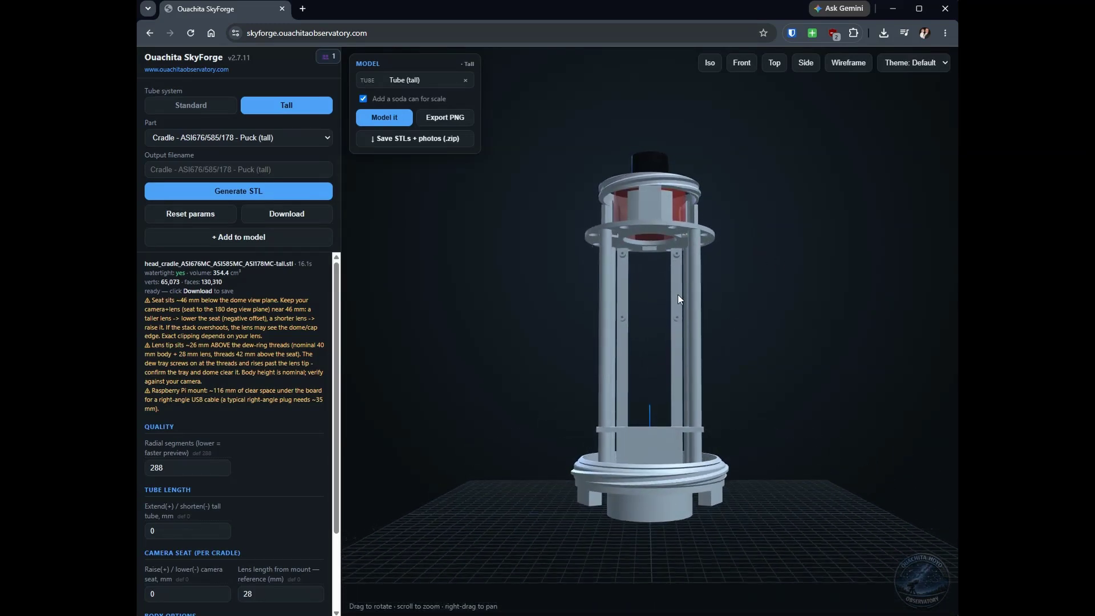
pyautogui.scroll(5, 679, 291)
pyautogui.moveTo(680, 288); pyautogui.dragTo(718, 238)
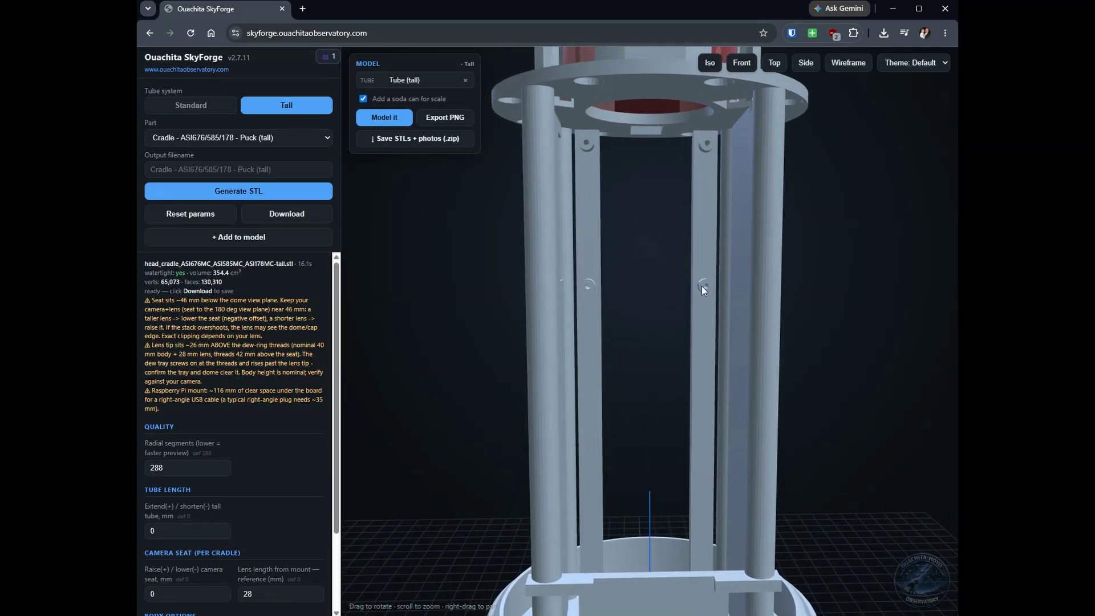
pyautogui.moveTo(730, 302); pyautogui.dragTo(571, 167)
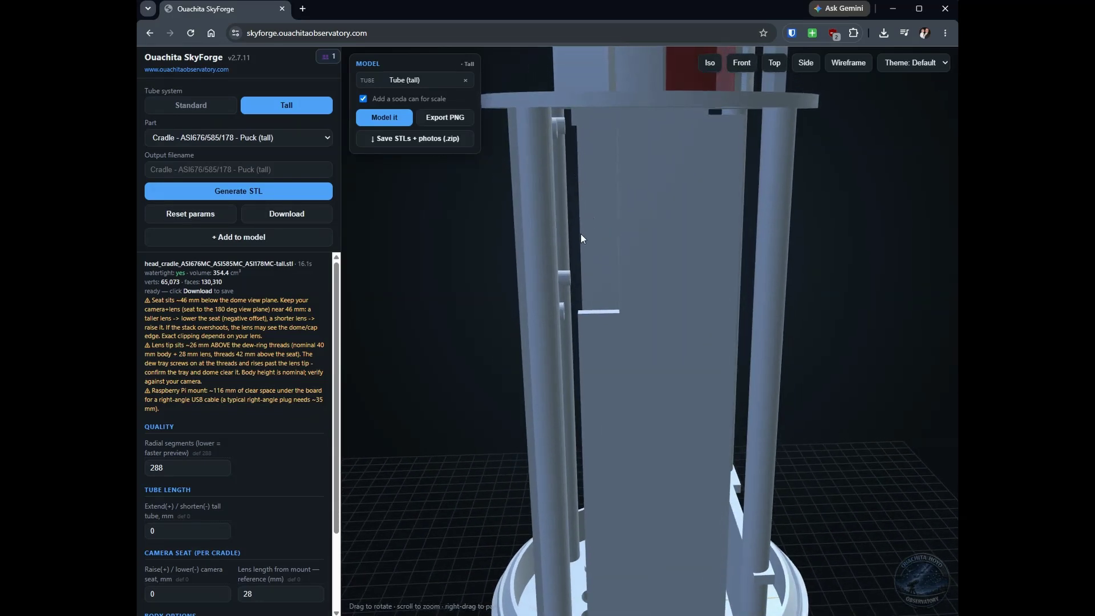
pyautogui.moveTo(600, 227); pyautogui.dragTo(565, 183)
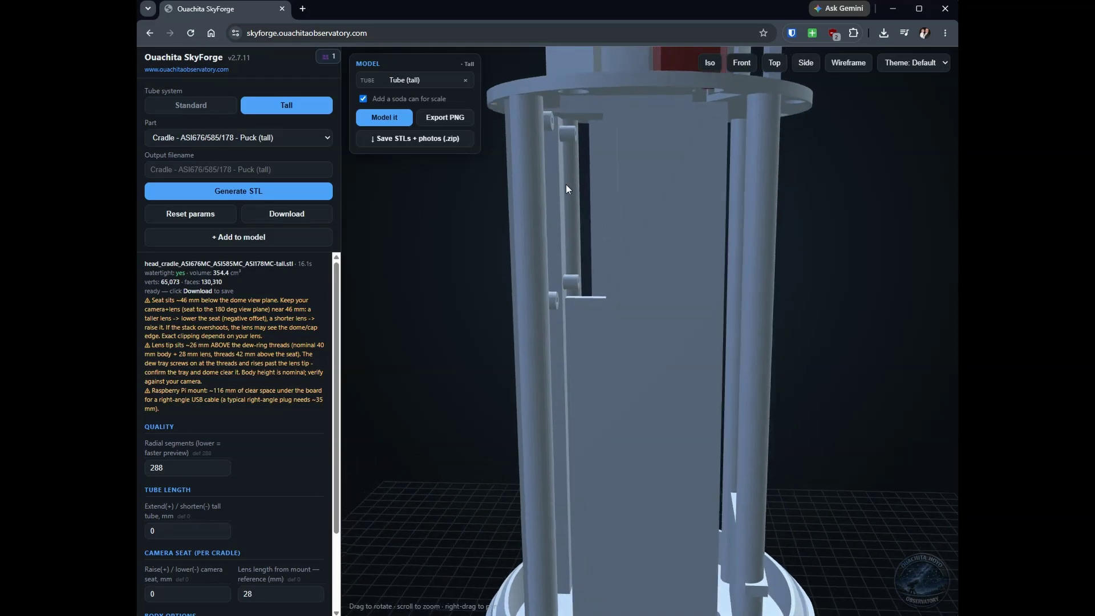
pyautogui.moveTo(675, 201); pyautogui.dragTo(557, 348)
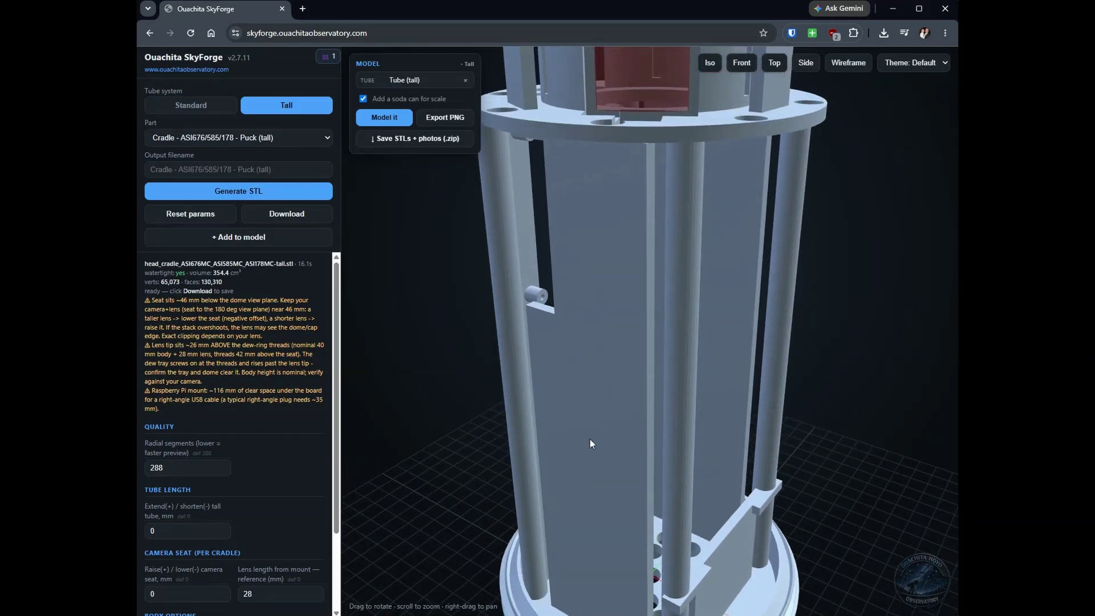
pyautogui.moveTo(610, 480); pyautogui.dragTo(467, 400)
pyautogui.moveTo(655, 233); pyautogui.dragTo(764, 274)
pyautogui.moveTo(660, 497); pyautogui.dragTo(613, 426)
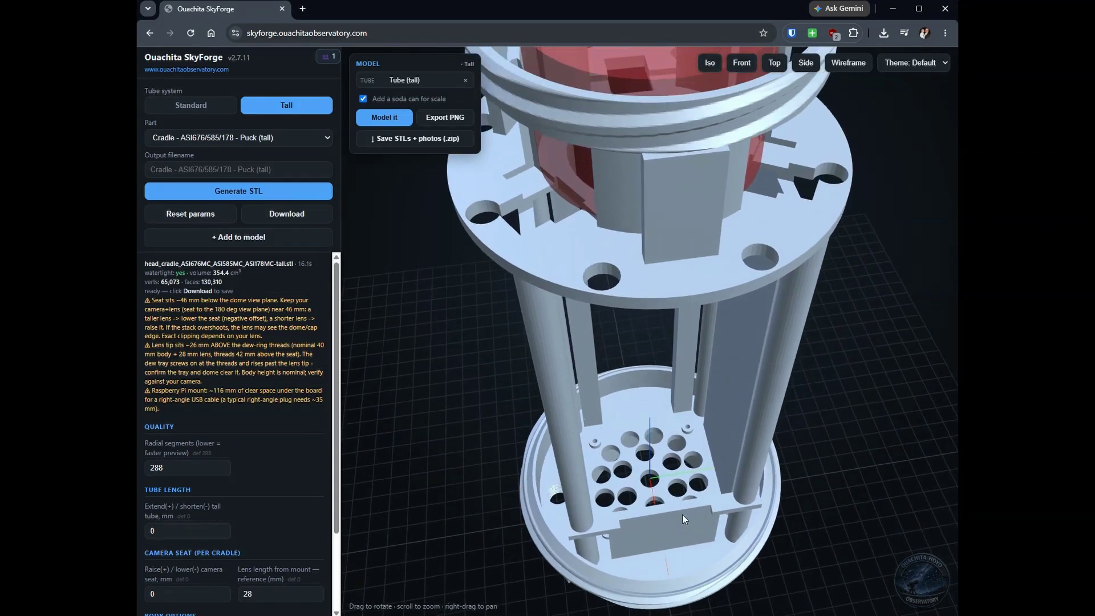
# Inspect the tall cradle's perforated base and standoffs from above, its vent holes from below, and its mounting rails from the front.
pyautogui.moveTo(708, 495); pyautogui.dragTo(657, 482)
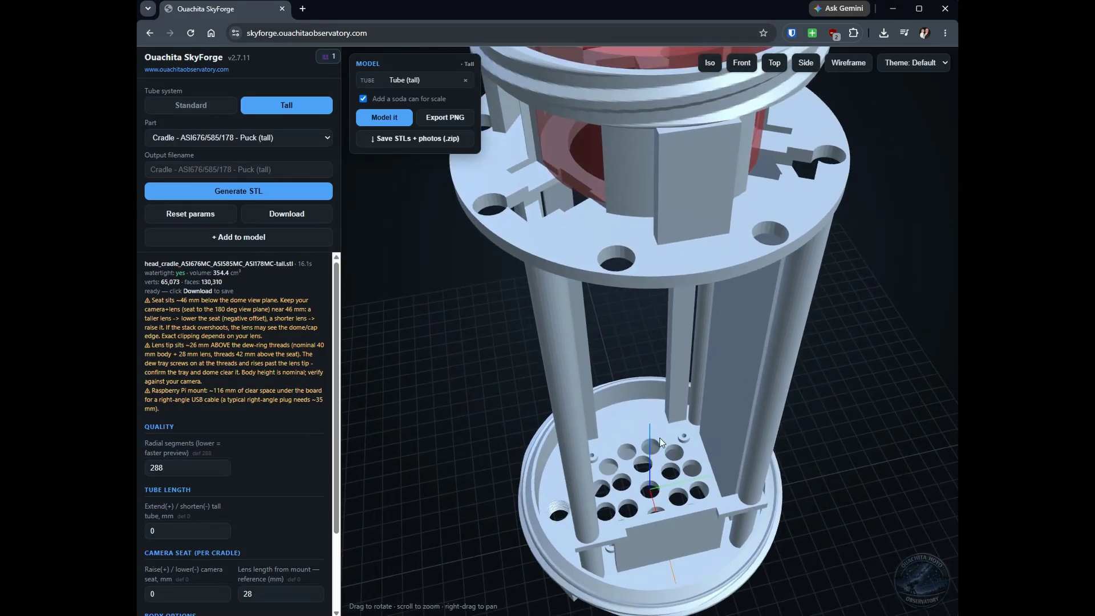
pyautogui.scroll(5, 670, 476)
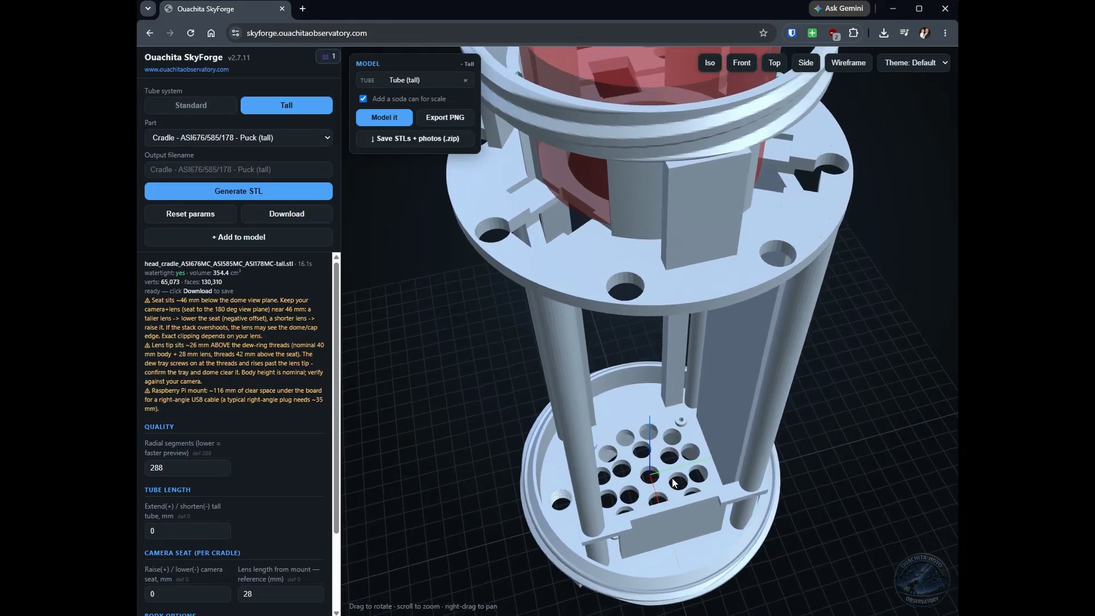
pyautogui.moveTo(671, 453); pyautogui.dragTo(641, 470)
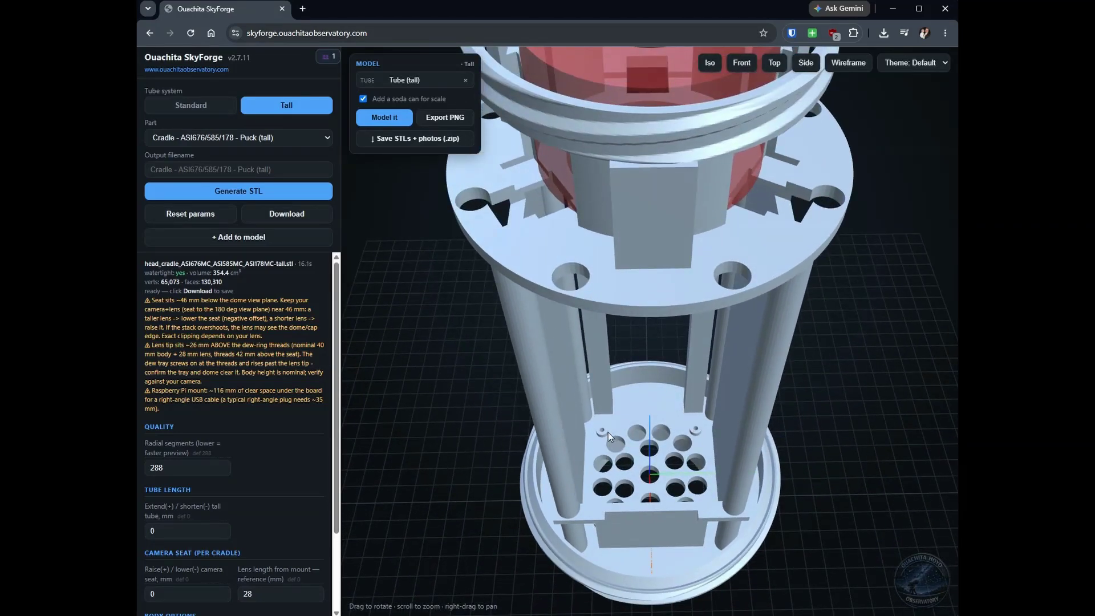
pyautogui.moveTo(667, 478); pyautogui.dragTo(659, 451)
pyautogui.scroll(10, 758, 408)
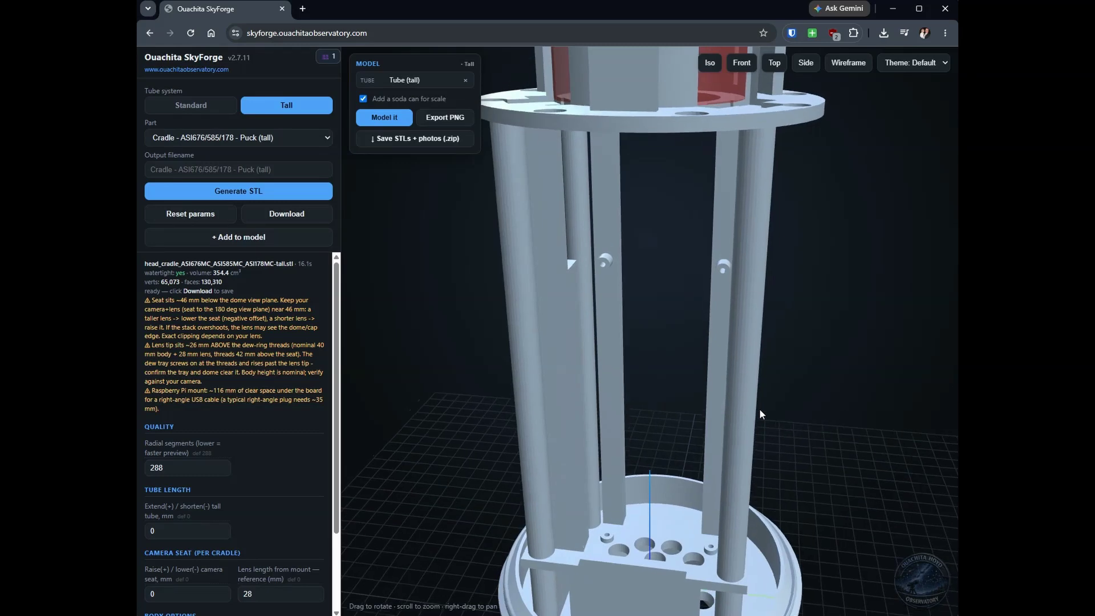
pyautogui.moveTo(677, 406); pyautogui.dragTo(783, 344)
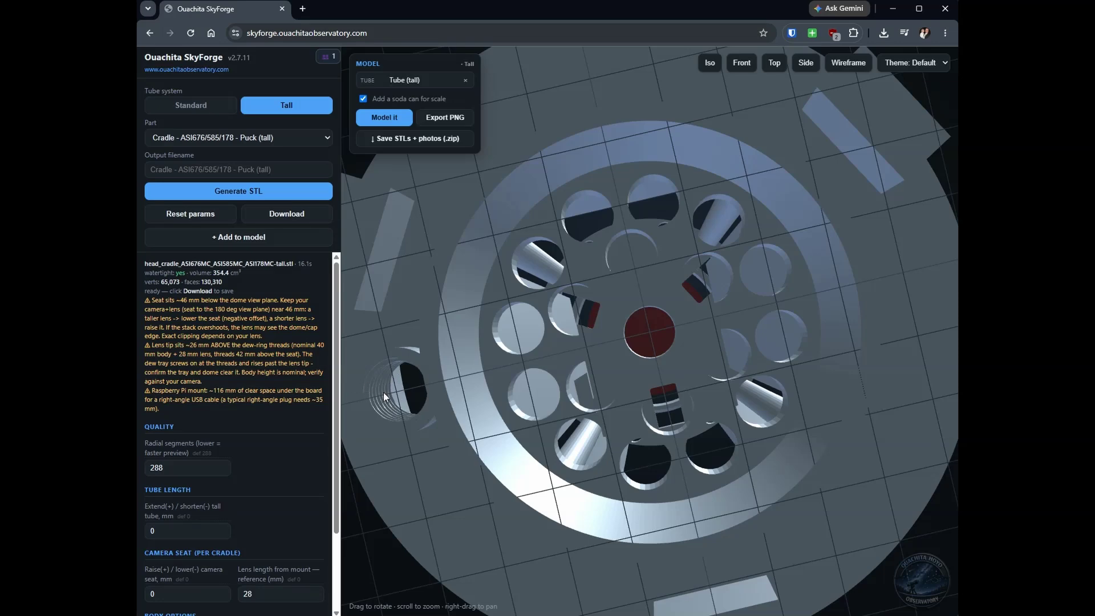
pyautogui.moveTo(410, 365); pyautogui.dragTo(656, 460)
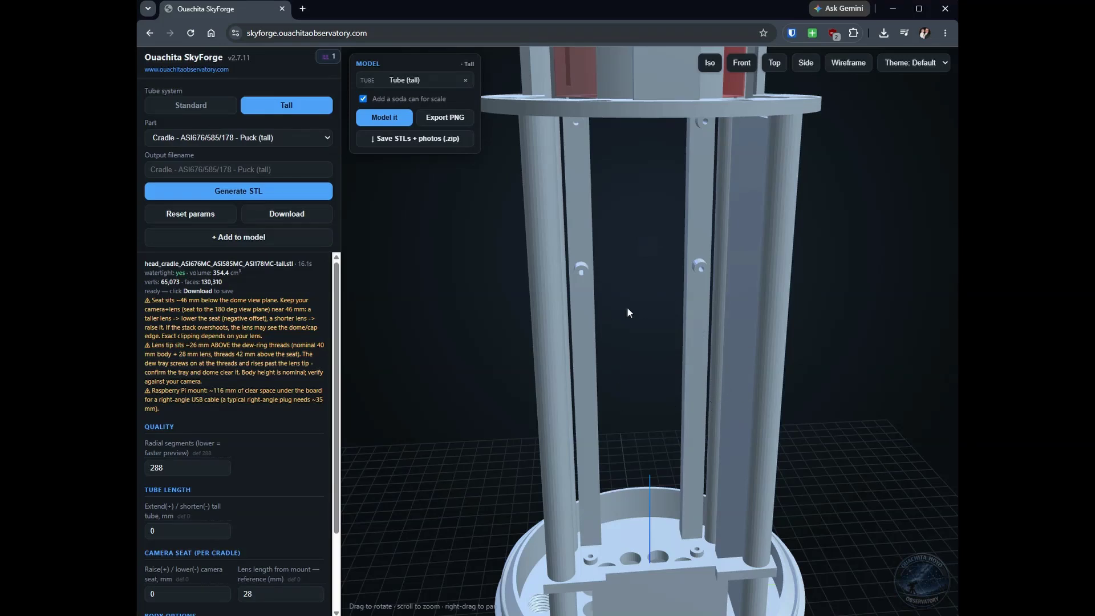
pyautogui.moveTo(752, 340)
pyautogui.mouseDown()
pyautogui.moveTo(742, 362)
pyautogui.moveTo(744, 336)
pyautogui.moveTo(735, 348)
pyautogui.mouseUp()
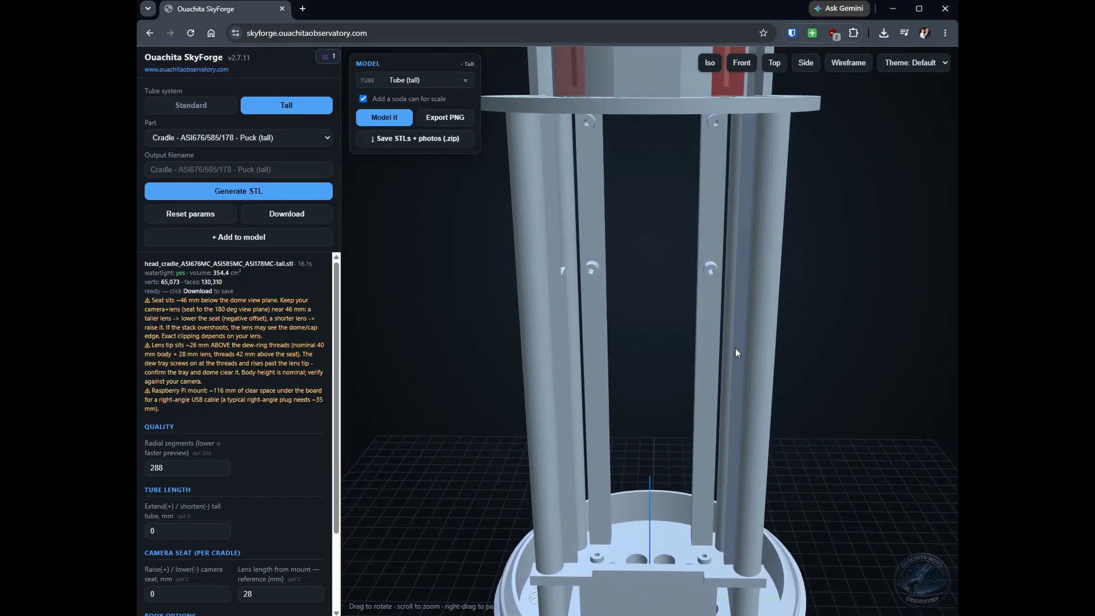
# Add the tall cradle to the model and generate the Head Cap STL.
pyautogui.click(246, 238)
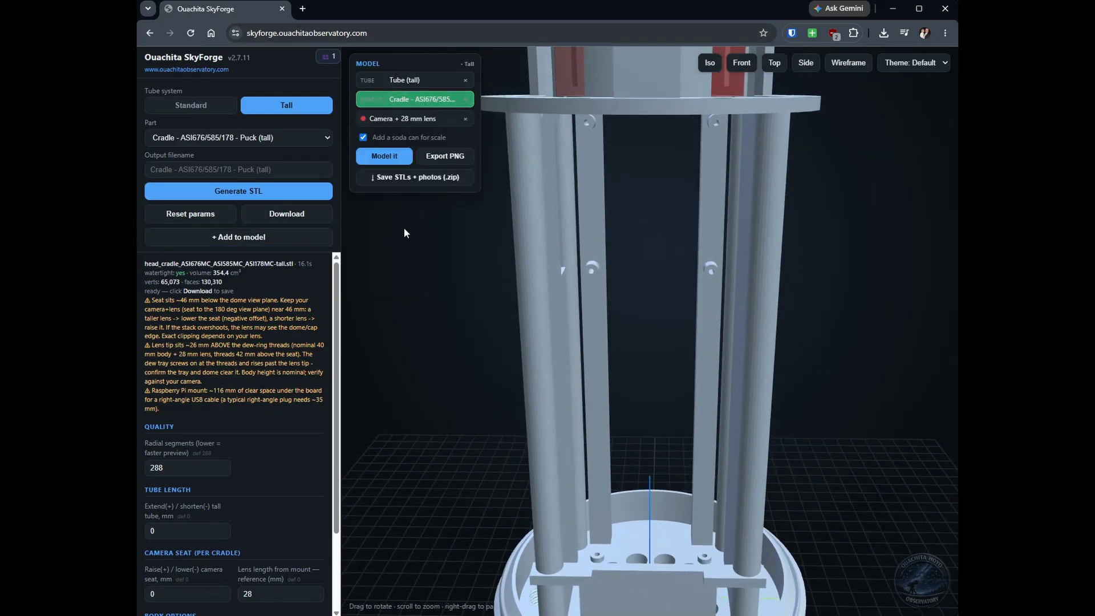
pyautogui.click(246, 136)
pyautogui.click(182, 156)
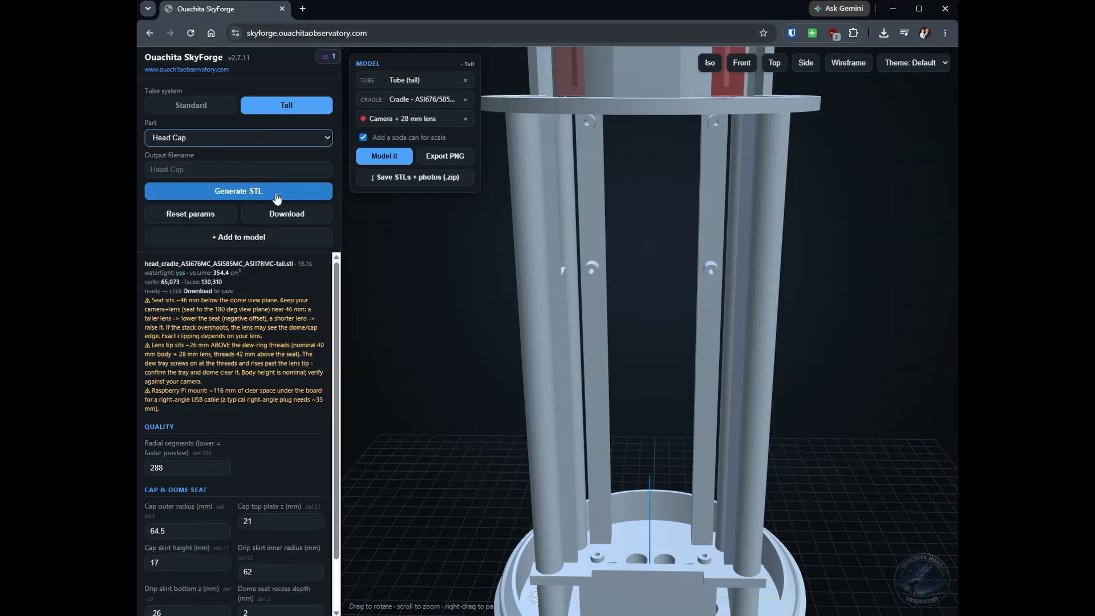
pyautogui.click(245, 192)
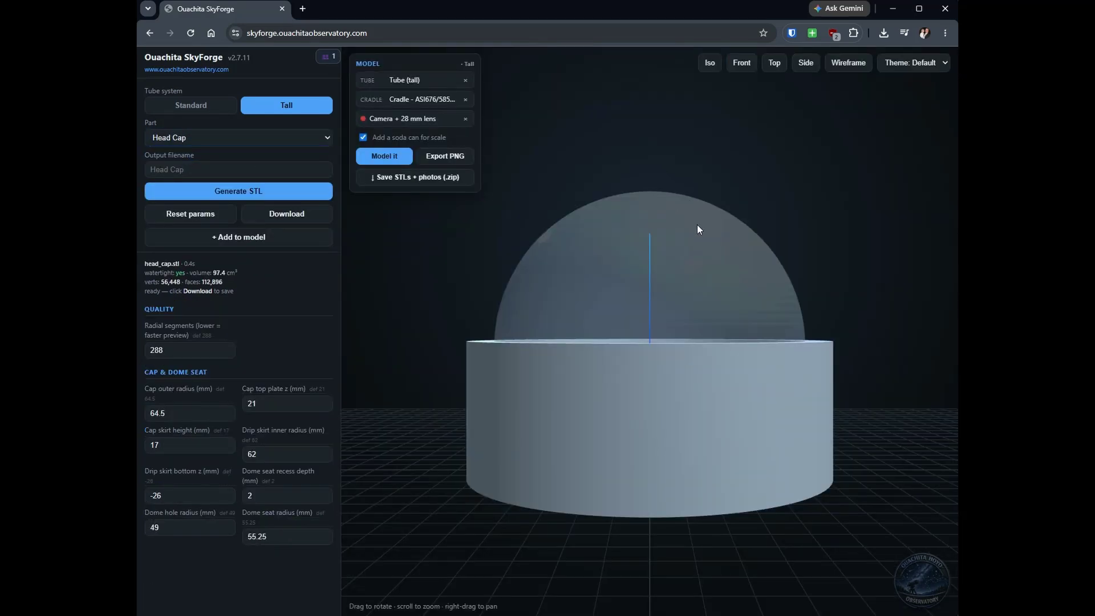
pyautogui.moveTo(700, 228); pyautogui.dragTo(699, 289)
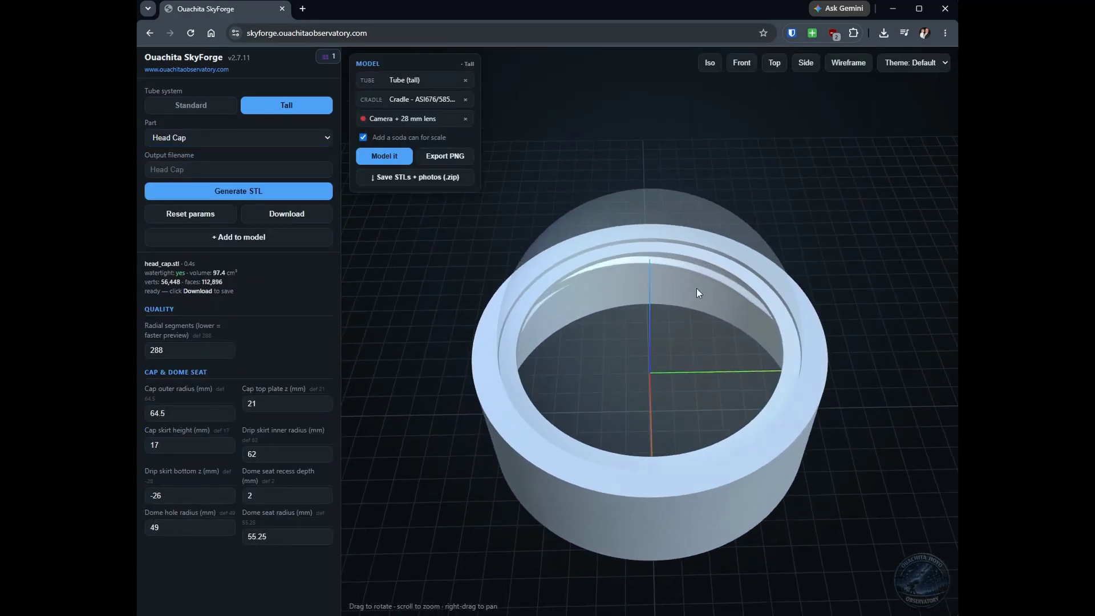
# Add the head cap to the model and generate the Dew Ring Tray (ASI Puck / P1 / HQ) STL.
pyautogui.click(237, 236)
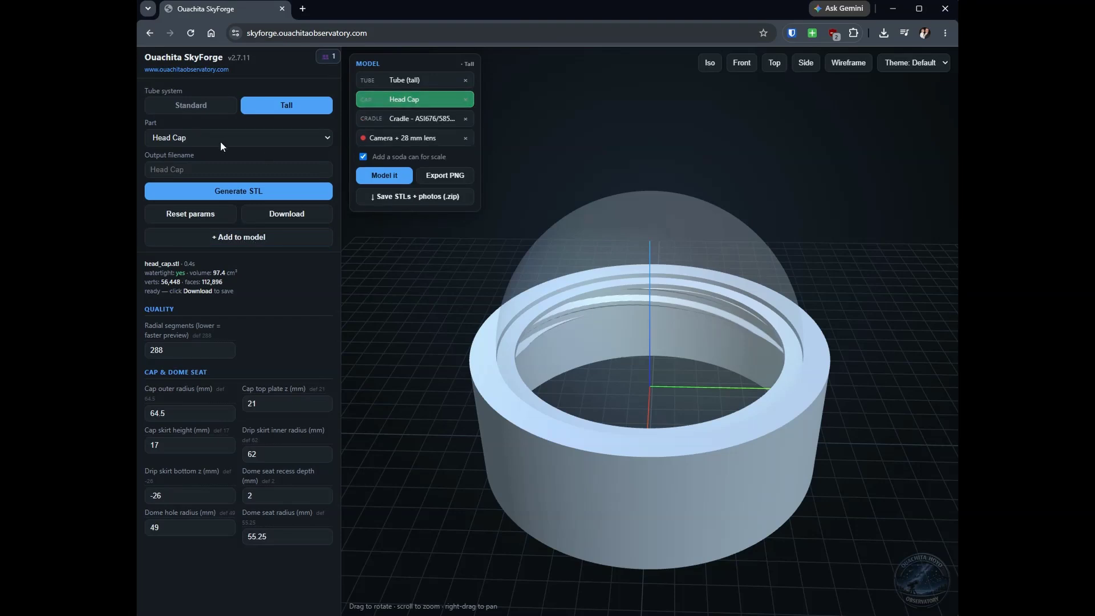
pyautogui.click(196, 137)
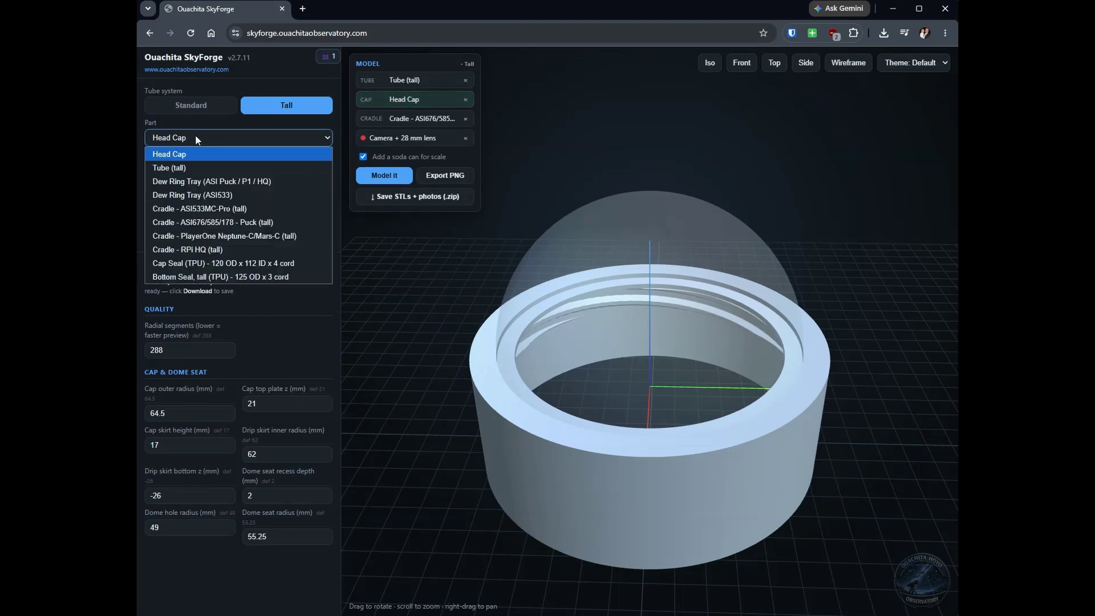
pyautogui.click(210, 181)
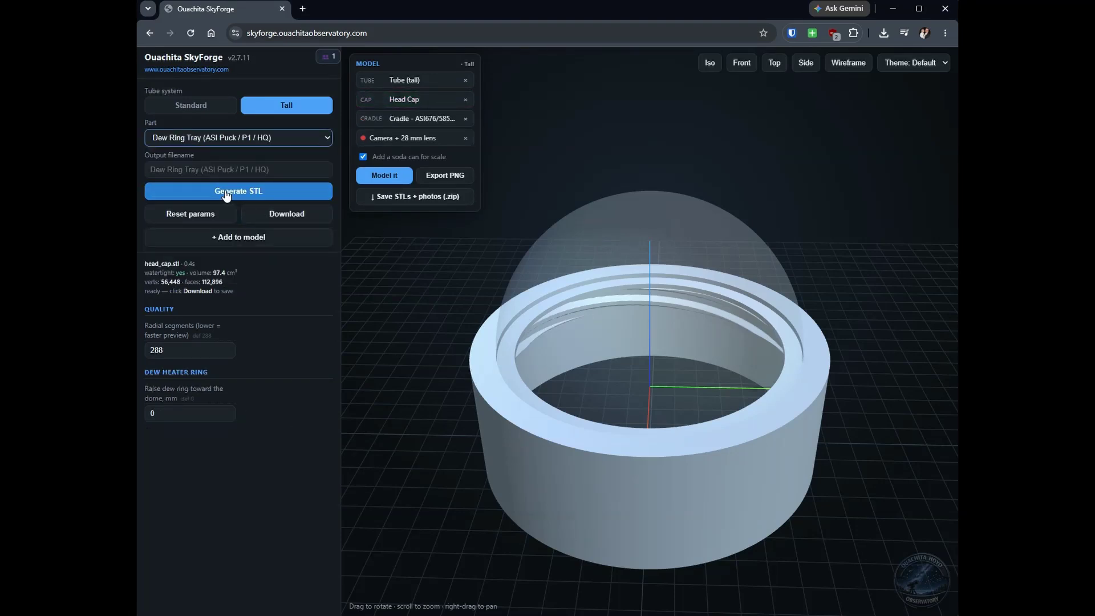
pyautogui.click(227, 194)
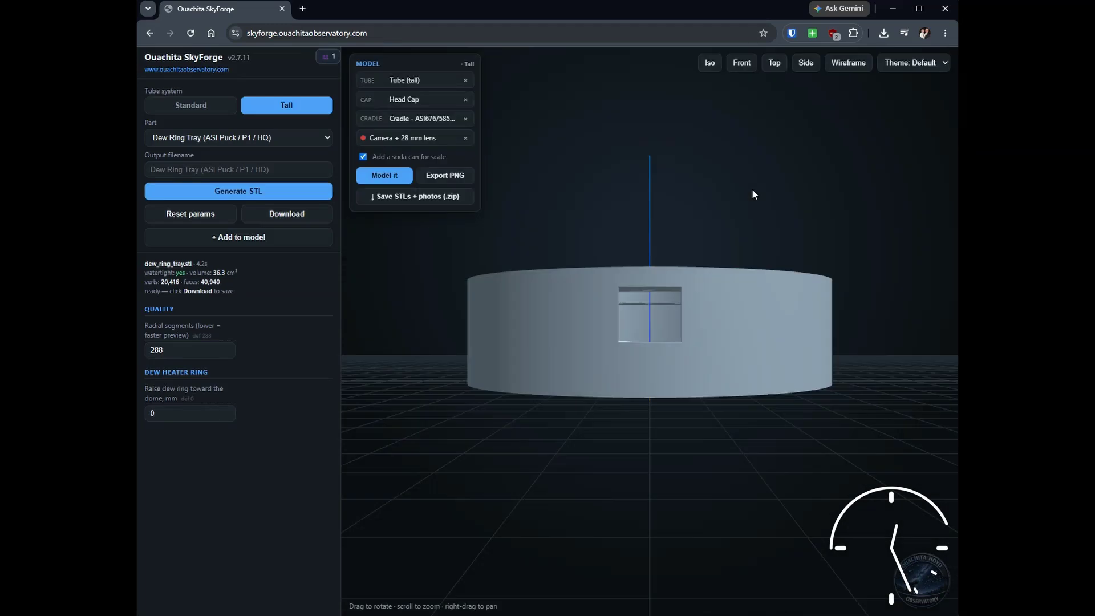
# Add the dew ring tray to the model and assemble the tall enclosure with the soda can for scale.
pyautogui.click(254, 240)
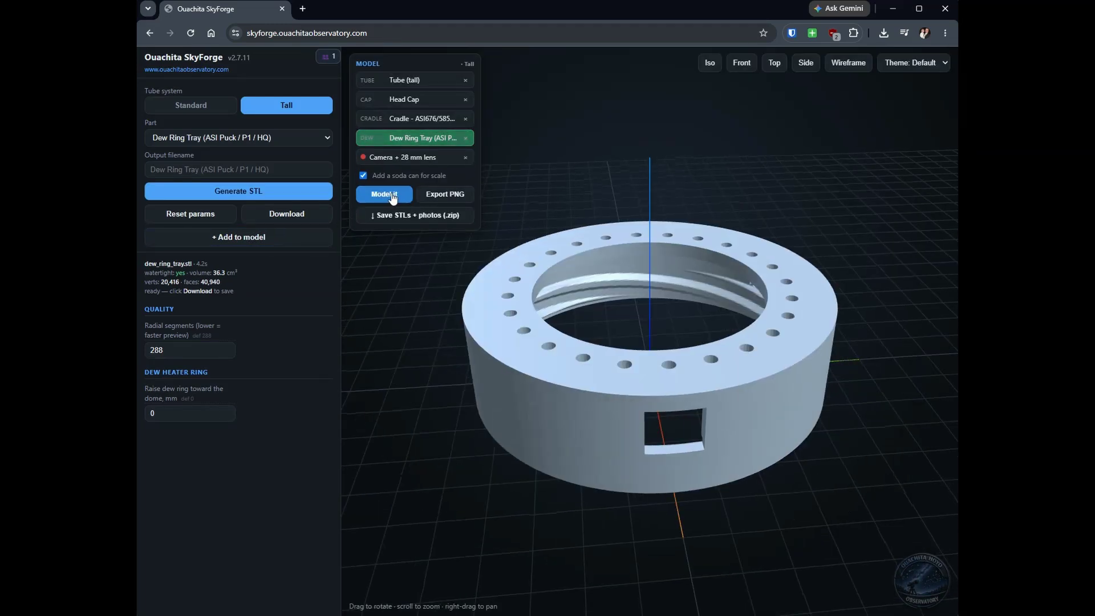
pyautogui.click(392, 197)
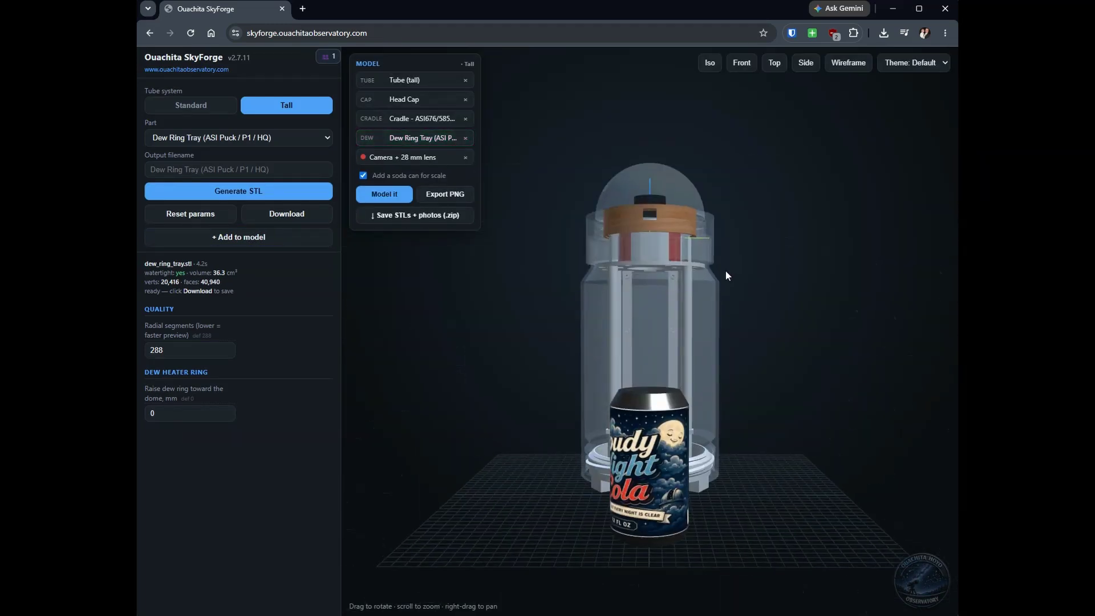
pyautogui.moveTo(726, 272); pyautogui.dragTo(820, 317)
pyautogui.moveTo(640, 334); pyautogui.dragTo(675, 293)
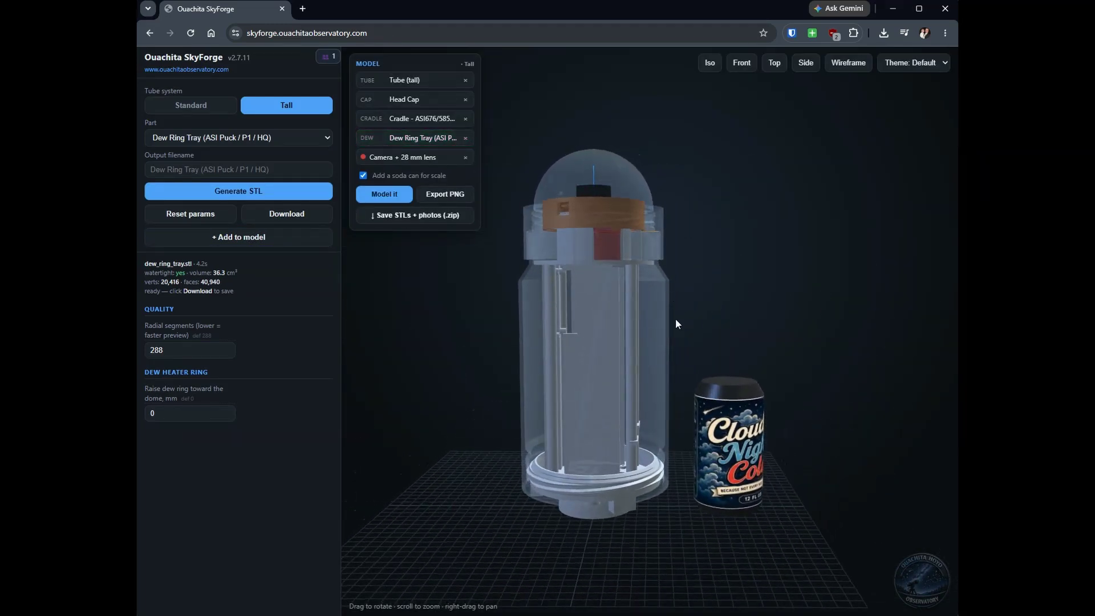
pyautogui.moveTo(621, 356); pyautogui.dragTo(754, 425)
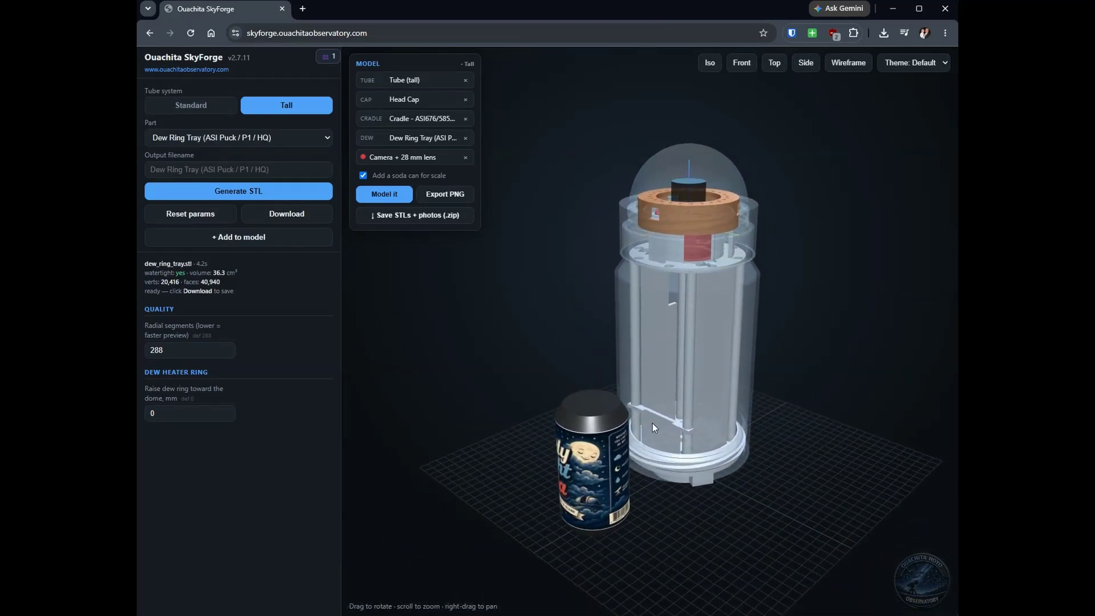
pyautogui.moveTo(661, 429); pyautogui.dragTo(387, 310)
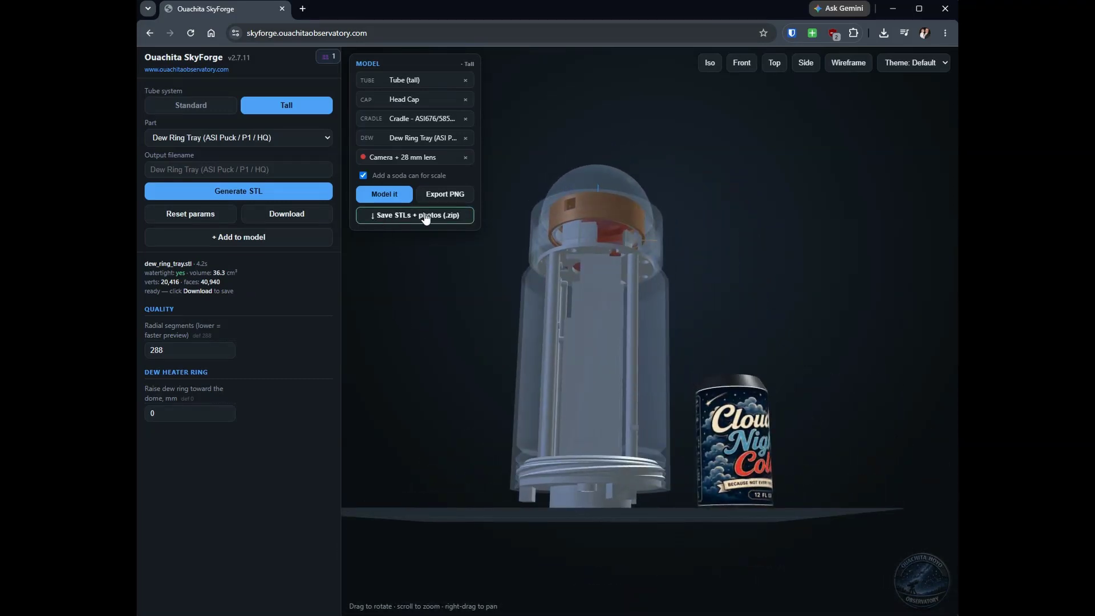
pyautogui.moveTo(684, 214); pyautogui.dragTo(707, 260)
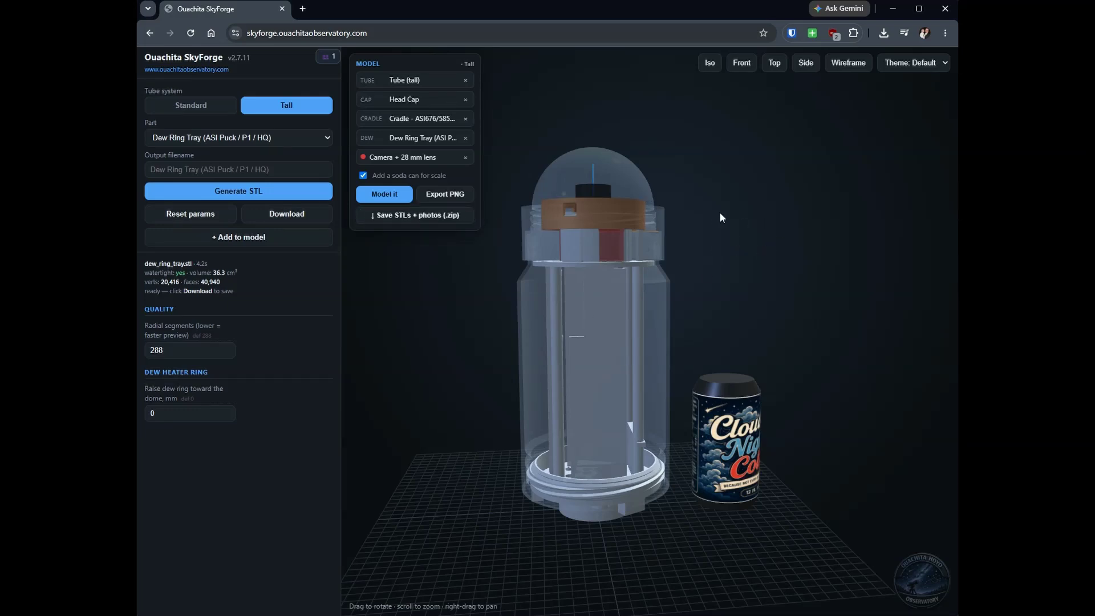
pyautogui.moveTo(793, 223); pyautogui.dragTo(790, 228)
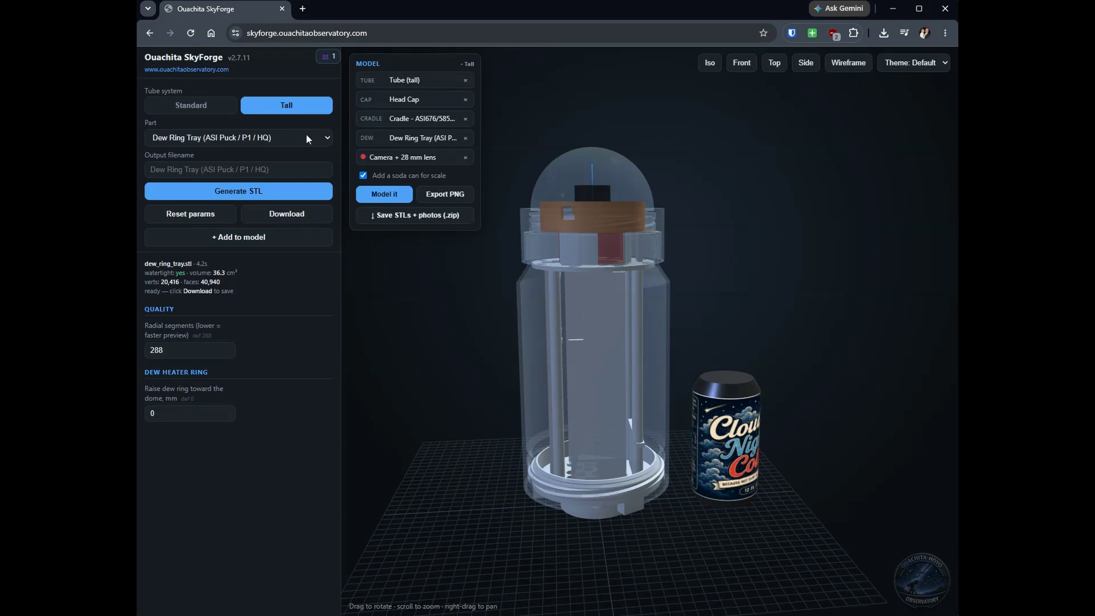
# Remove the tall tube, head cap, cradle and dew ring tray from the model.
pyautogui.click(466, 81)
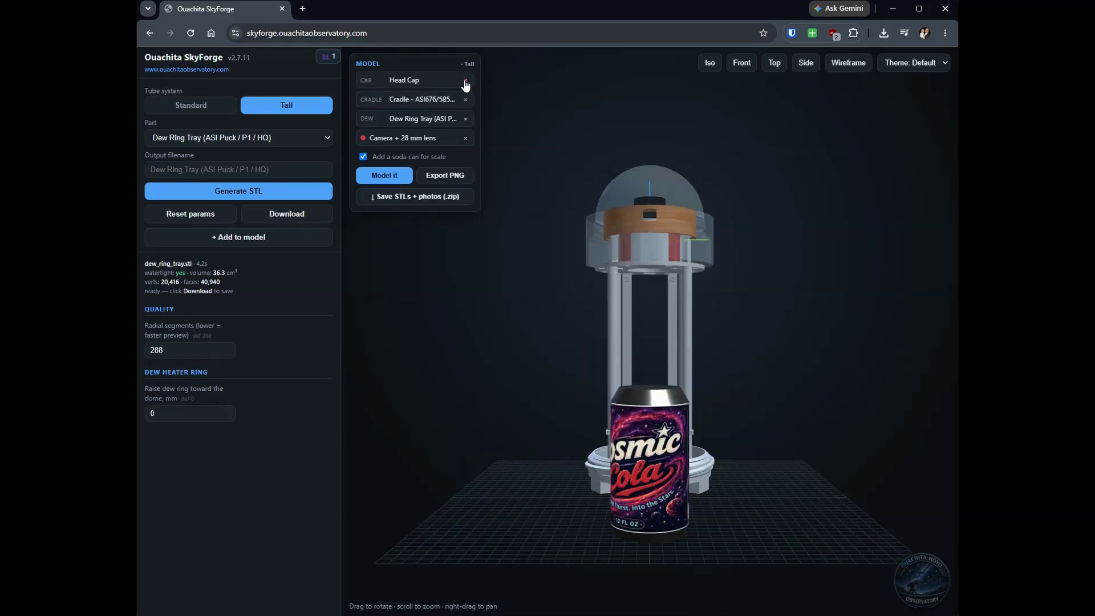
pyautogui.click(465, 82)
pyautogui.click(465, 81)
pyautogui.click(465, 81)
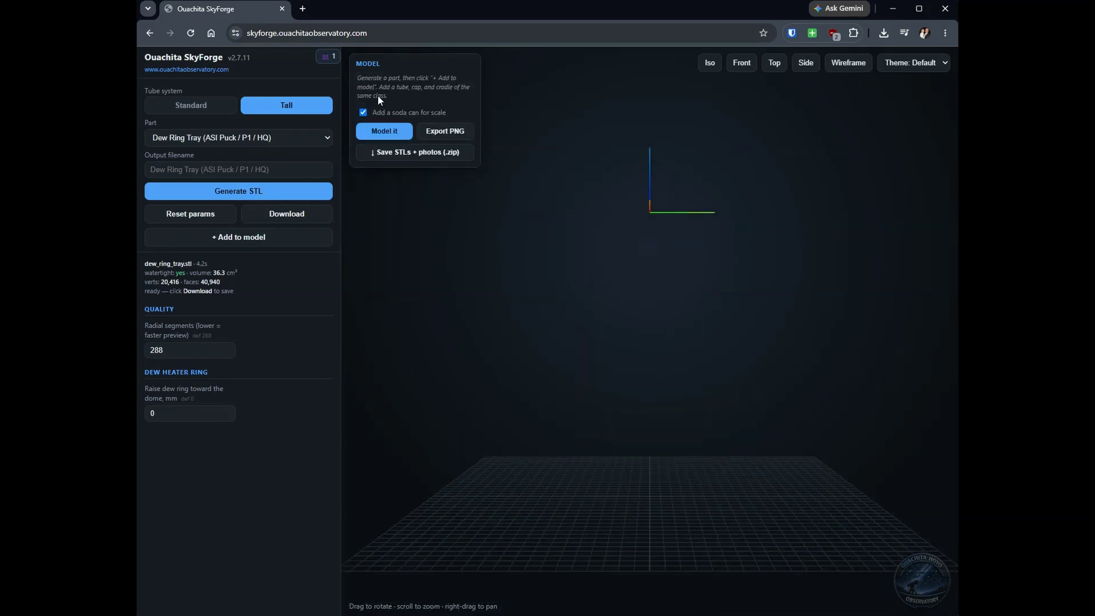
# Select the Head Cap part and generate its STL with the default parameters.
pyautogui.click(260, 140)
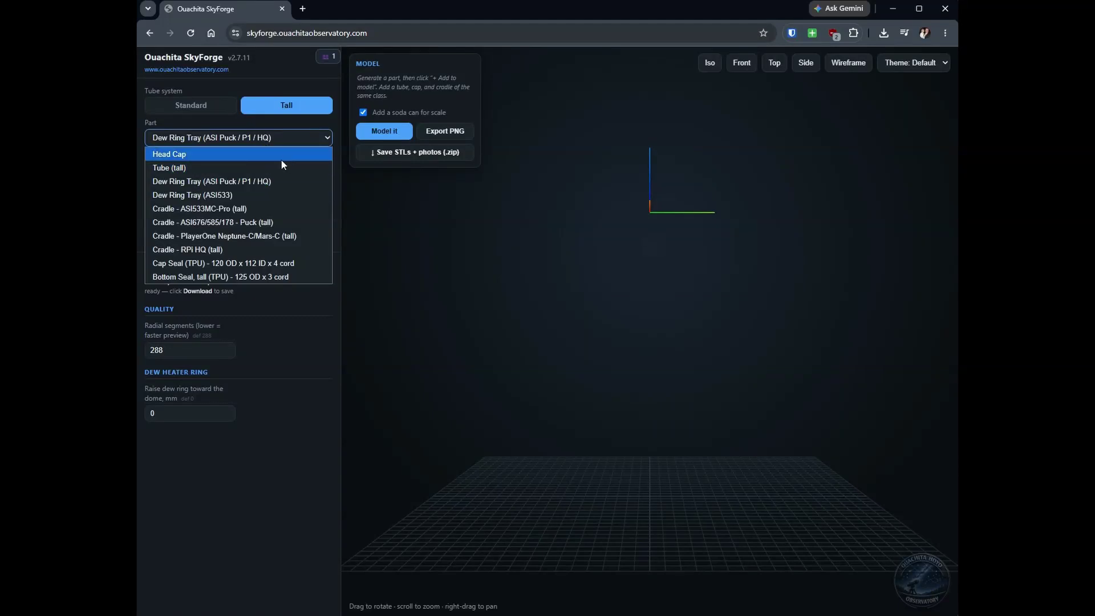
pyautogui.click(272, 156)
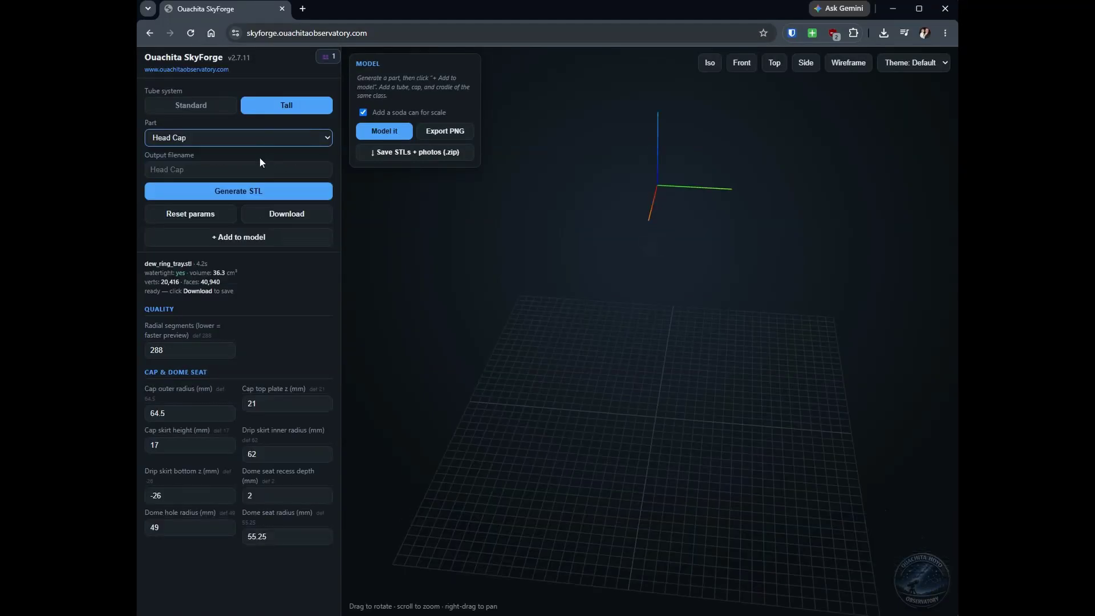
pyautogui.click(217, 138)
pyautogui.click(228, 153)
pyautogui.click(239, 191)
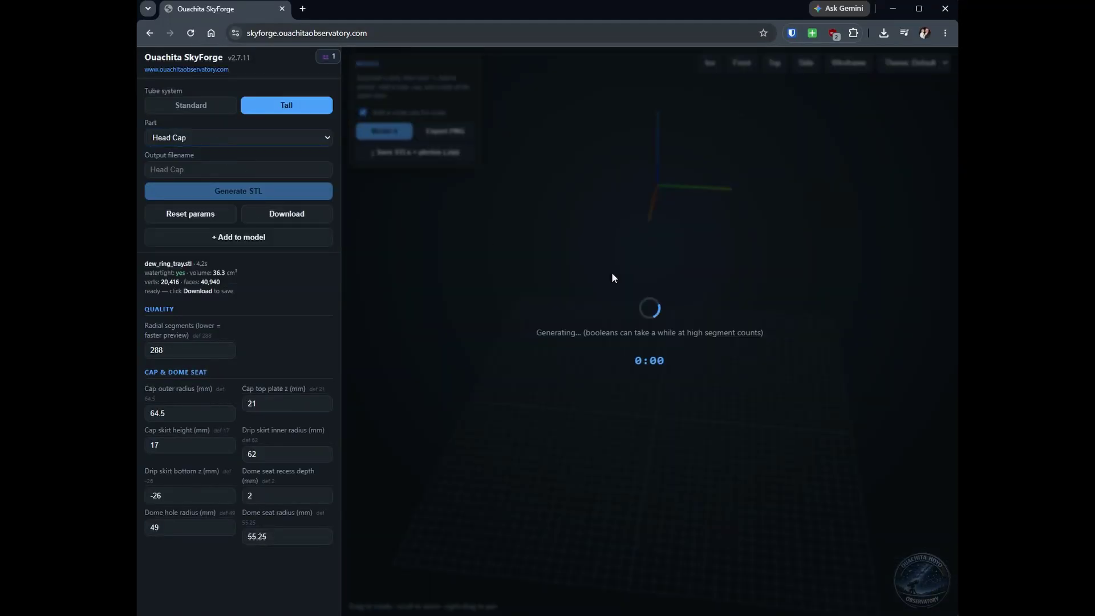
pyautogui.moveTo(738, 318); pyautogui.dragTo(747, 412)
pyautogui.moveTo(799, 349); pyautogui.dragTo(799, 364)
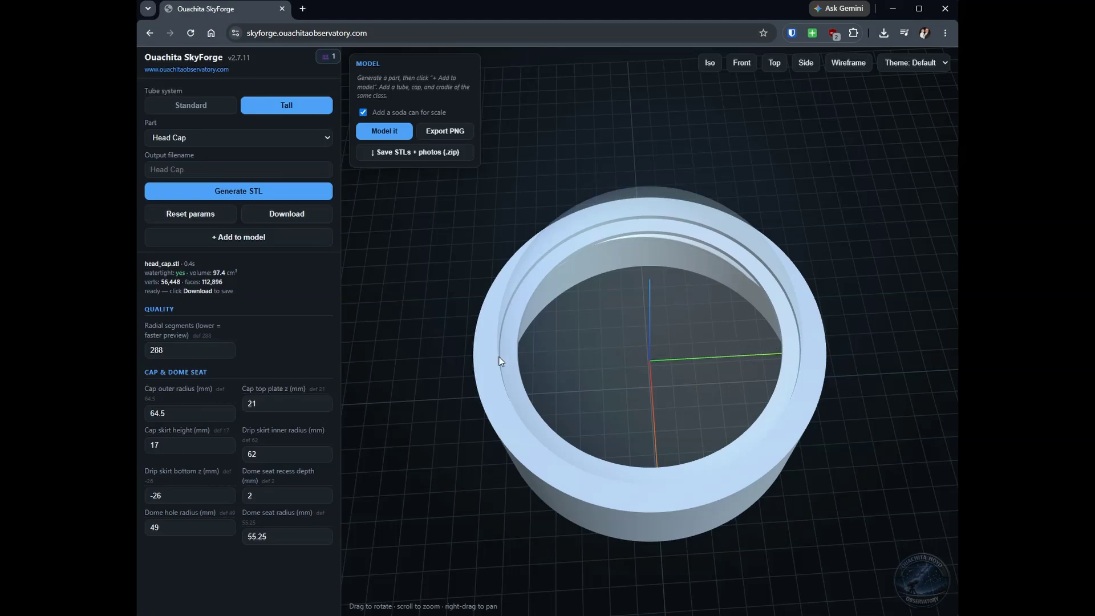
# Set the head cap's dome hole radius to 25 mm and regenerate the STL.
pyautogui.click(185, 525)
pyautogui.doubleClick(187, 524)
pyautogui.write('25')
pyautogui.click(260, 196)
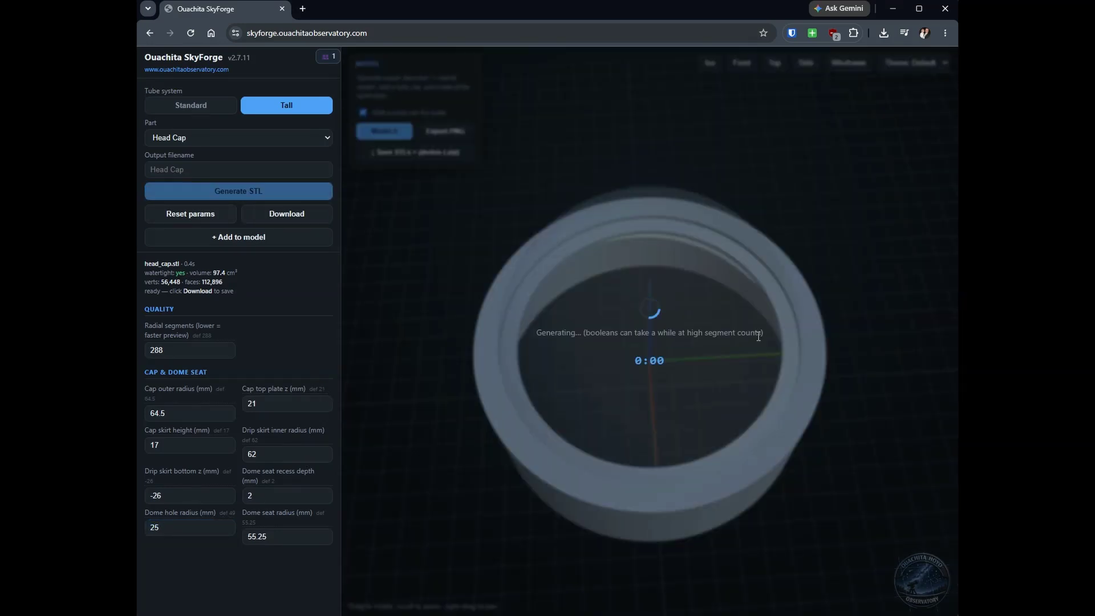
# Set the head cap's dome seat radius to 30 mm and regenerate the STL.
pyautogui.moveTo(684, 362); pyautogui.dragTo(763, 291)
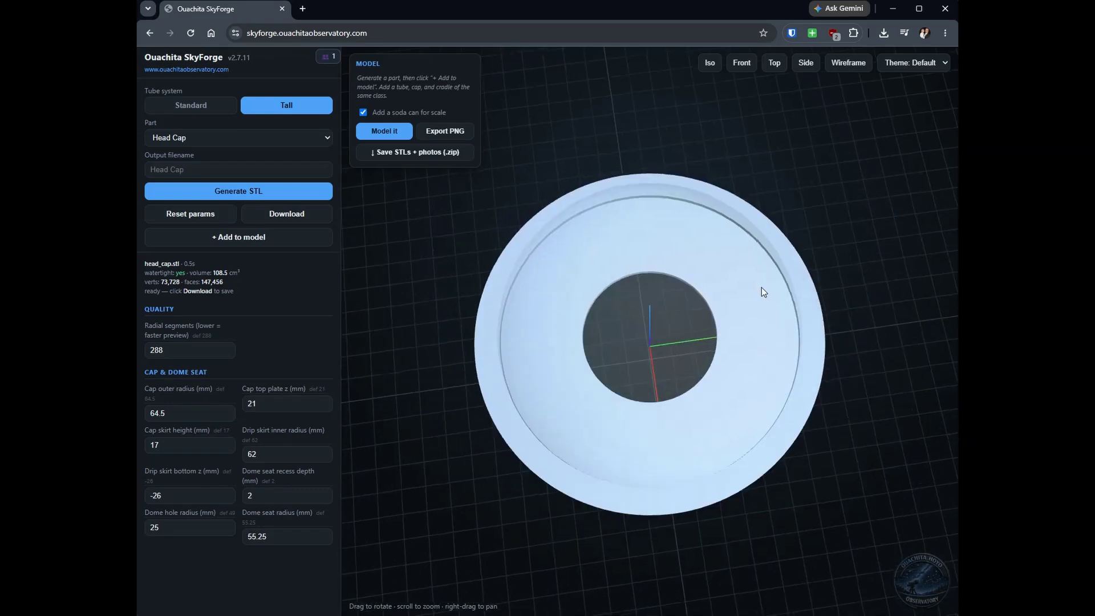
pyautogui.moveTo(280, 536)
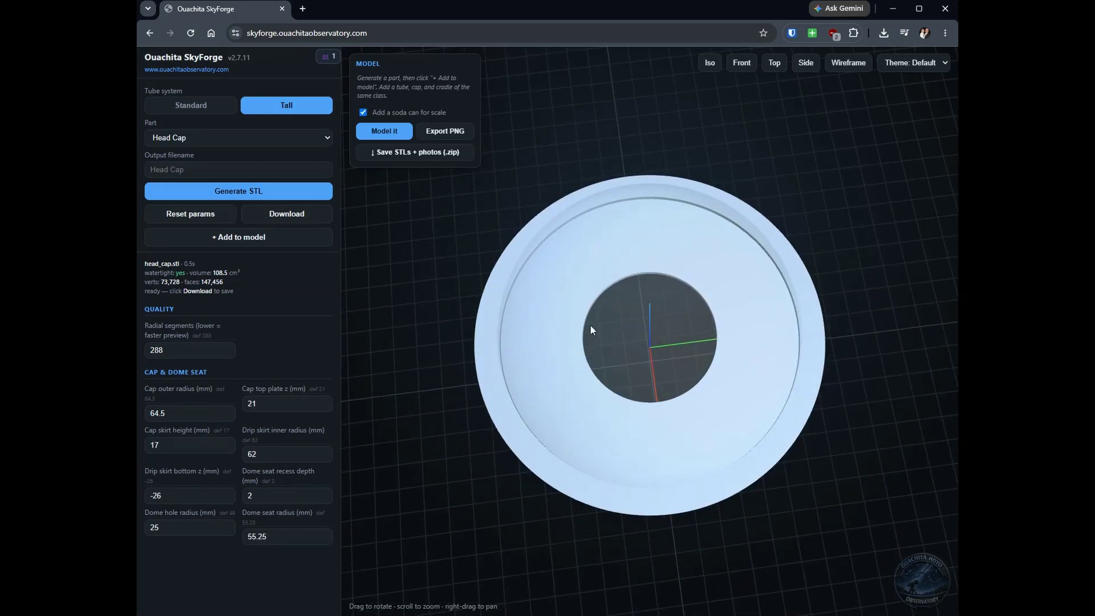
pyautogui.moveTo(590, 329); pyautogui.dragTo(614, 258)
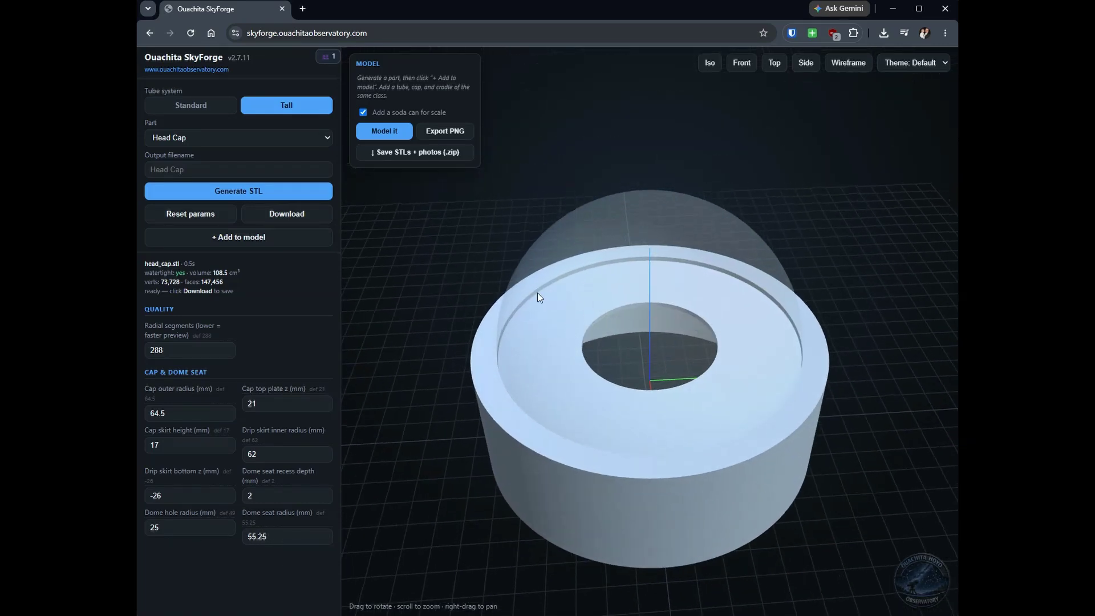
pyautogui.moveTo(538, 292); pyautogui.dragTo(601, 279)
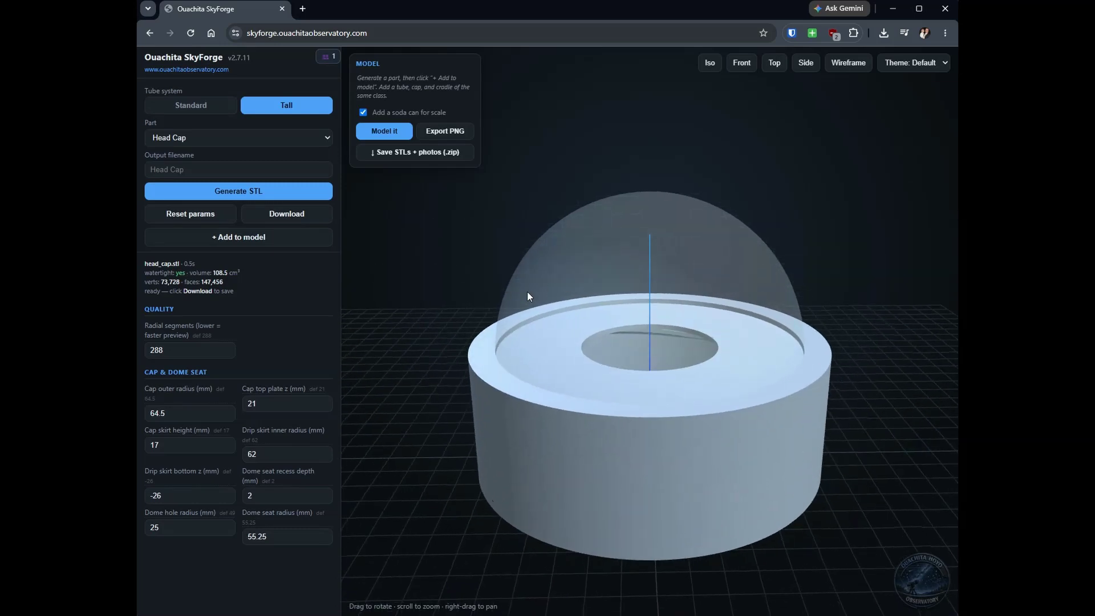
pyautogui.moveTo(762, 283); pyautogui.dragTo(738, 326)
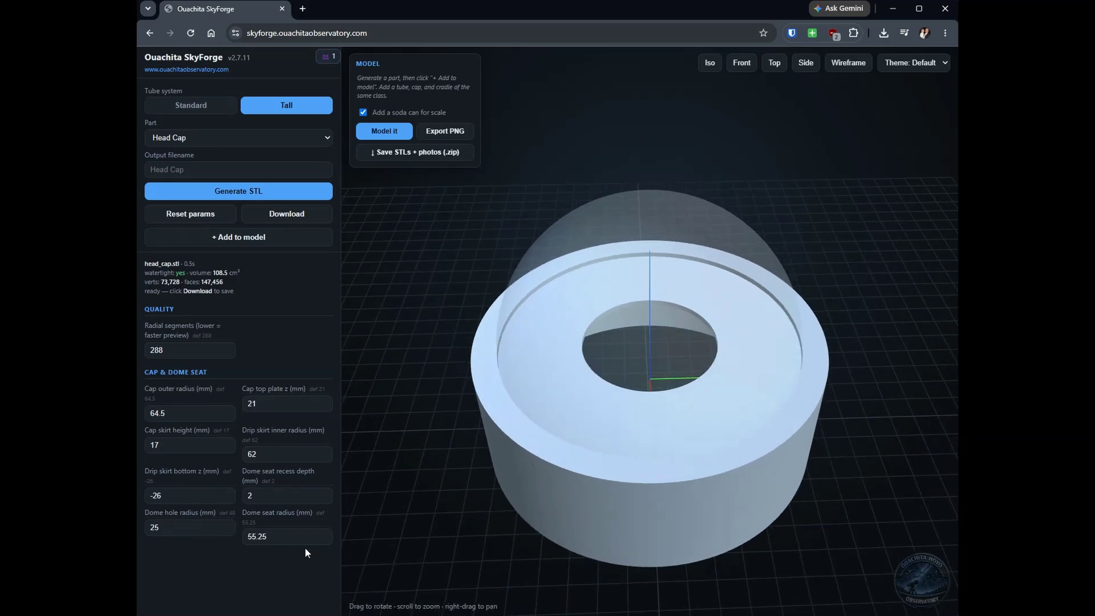
pyautogui.moveTo(285, 538)
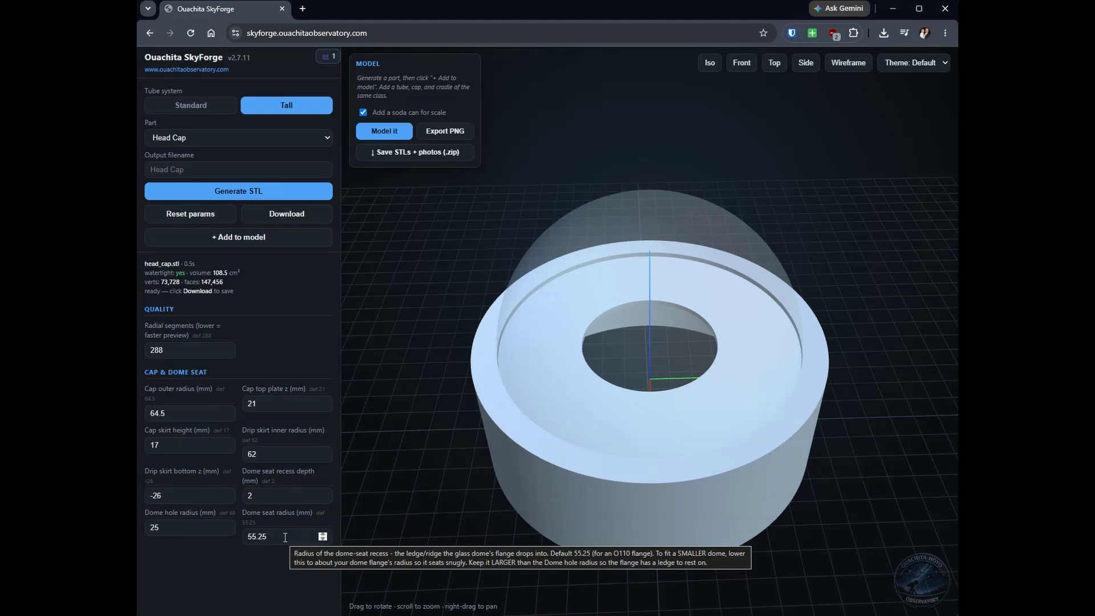
pyautogui.click(285, 538)
pyautogui.doubleClick(285, 538)
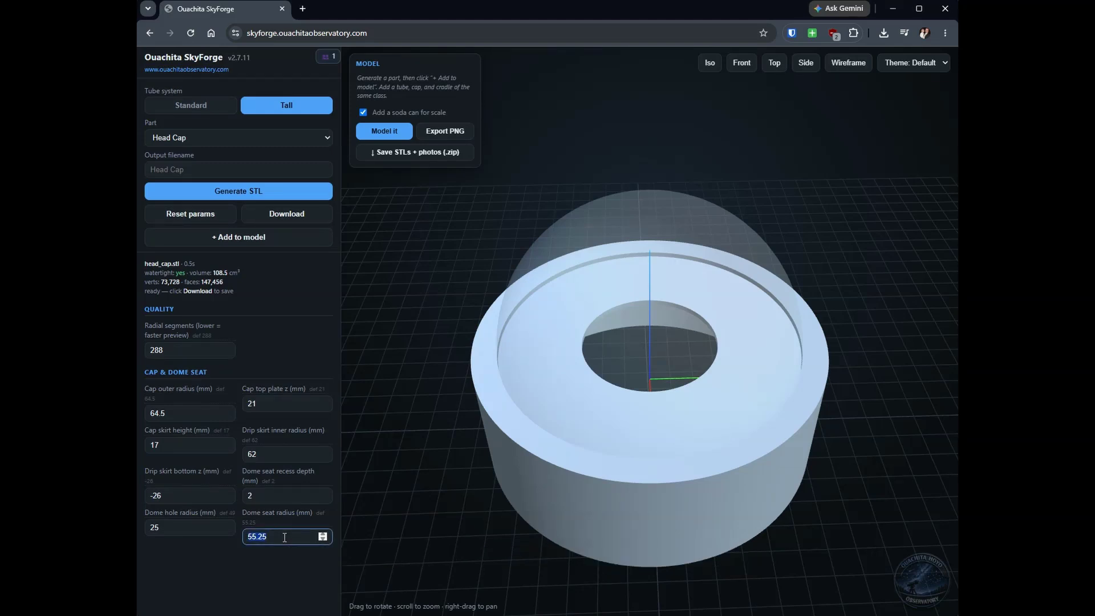
pyautogui.write('30')
pyautogui.press('BackSpace')
pyautogui.press('BackSpace')
pyautogui.write('3')
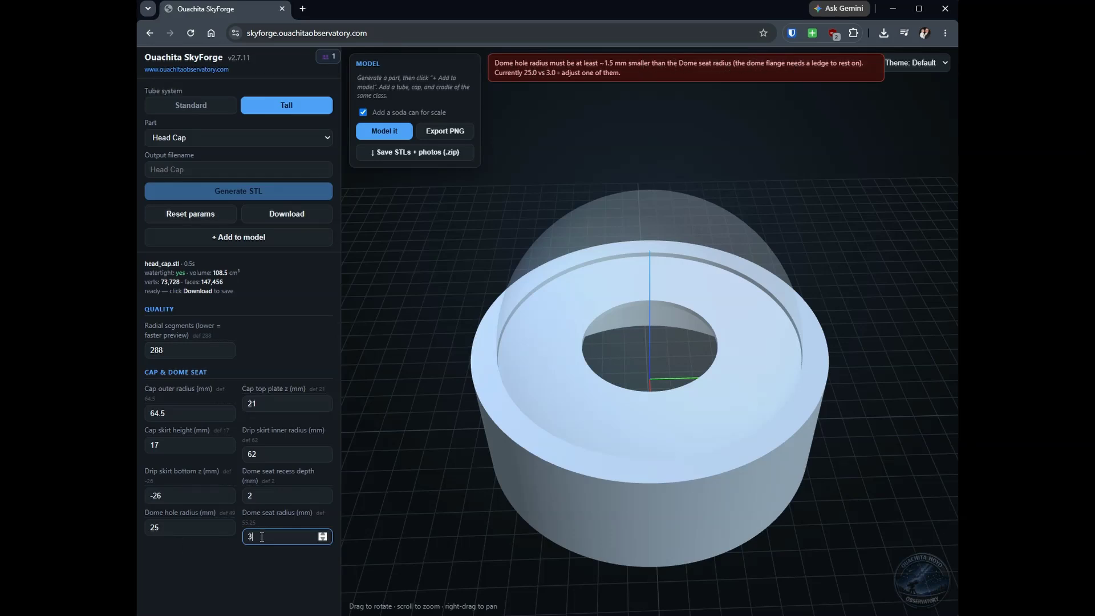
pyautogui.write('0')
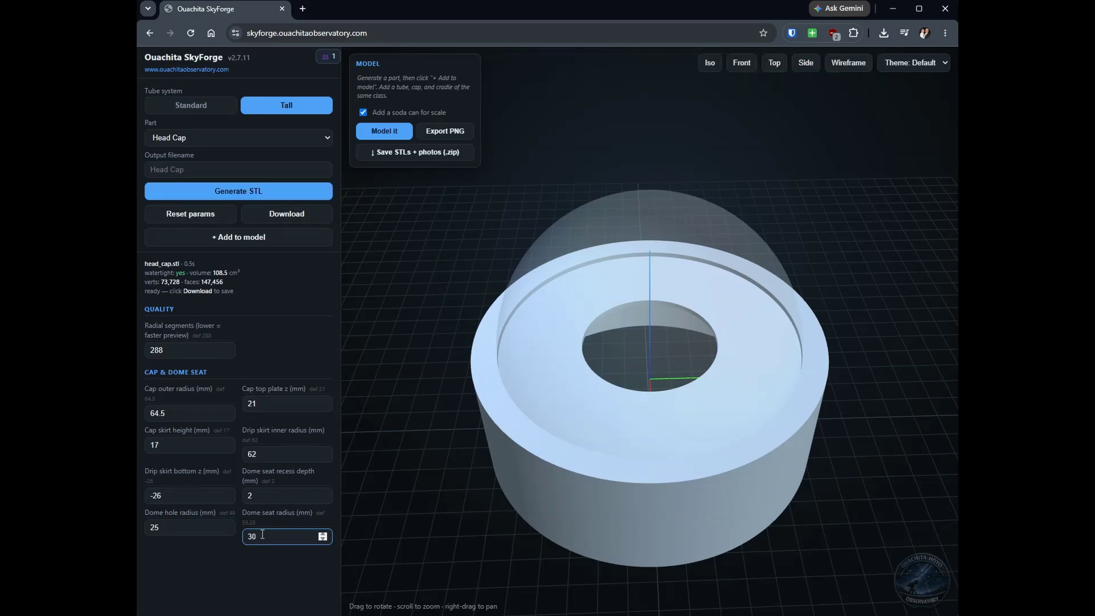
pyautogui.click(235, 191)
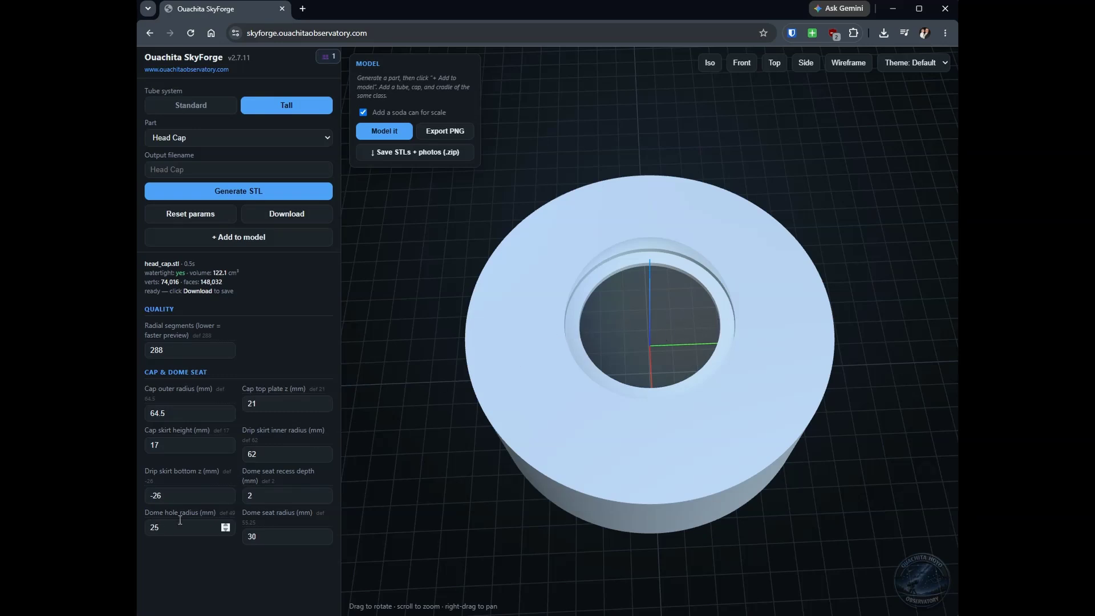
# Select the Cradle - ASI676/585/178 - Puck (tall) part and generate its STL with the default parameters.
pyautogui.moveTo(624, 332); pyautogui.dragTo(620, 328)
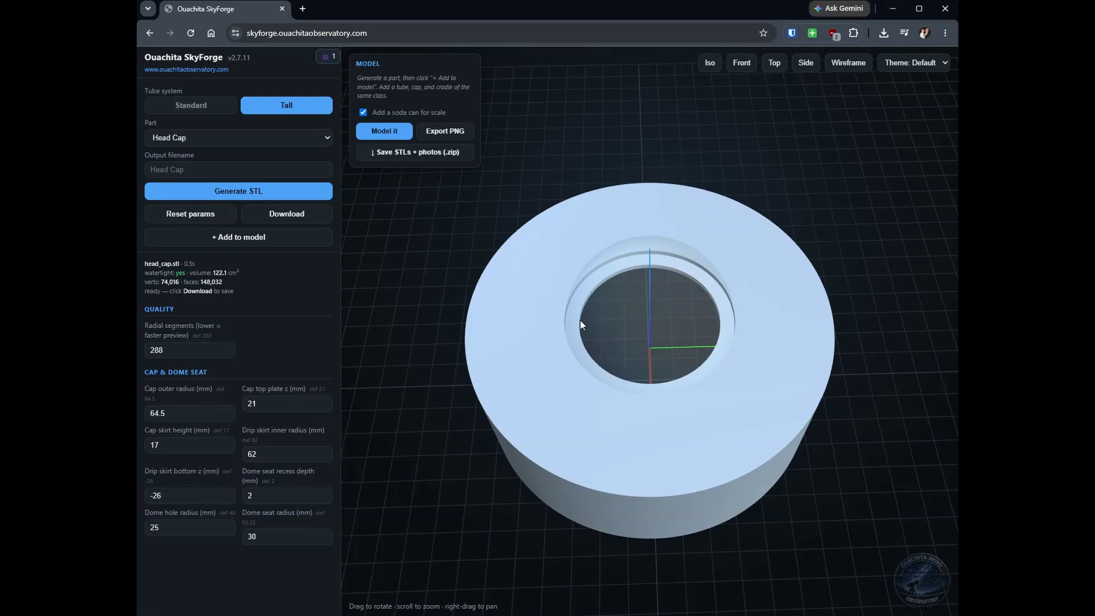
pyautogui.moveTo(718, 320)
pyautogui.mouseDown()
pyautogui.moveTo(741, 348)
pyautogui.moveTo(736, 332)
pyautogui.mouseUp()
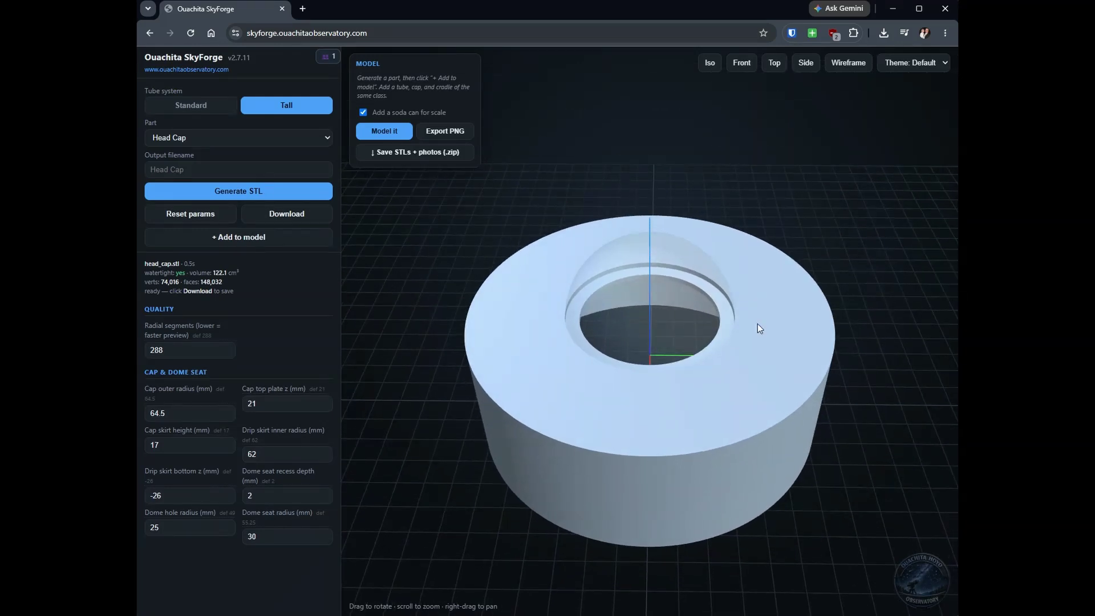
pyautogui.moveTo(756, 319); pyautogui.dragTo(772, 338)
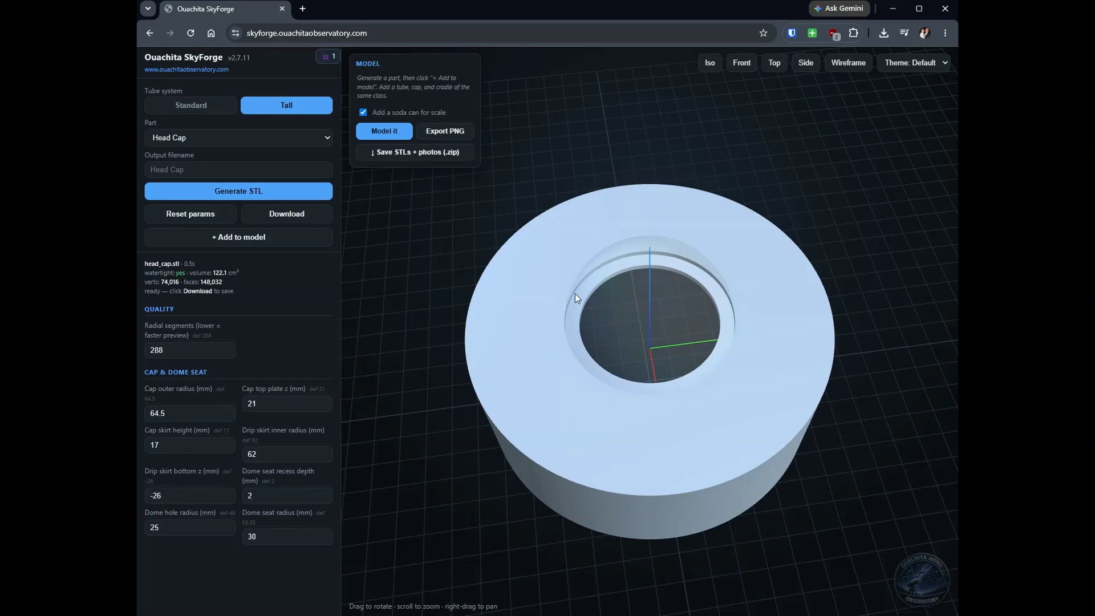
pyautogui.moveTo(738, 276); pyautogui.dragTo(685, 229)
pyautogui.click(313, 138)
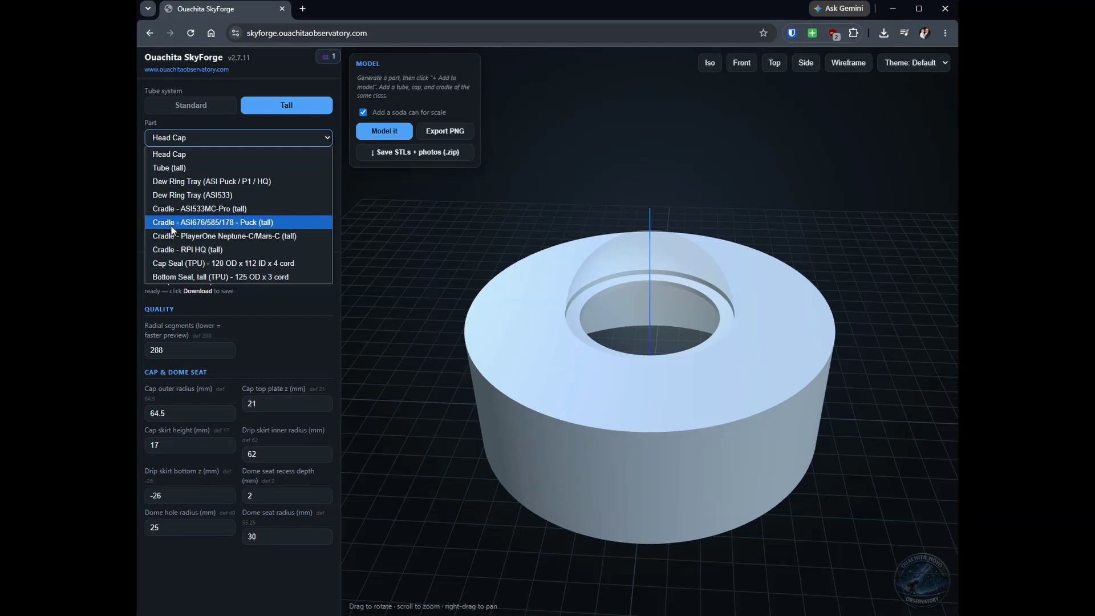
pyautogui.click(197, 224)
pyautogui.click(253, 193)
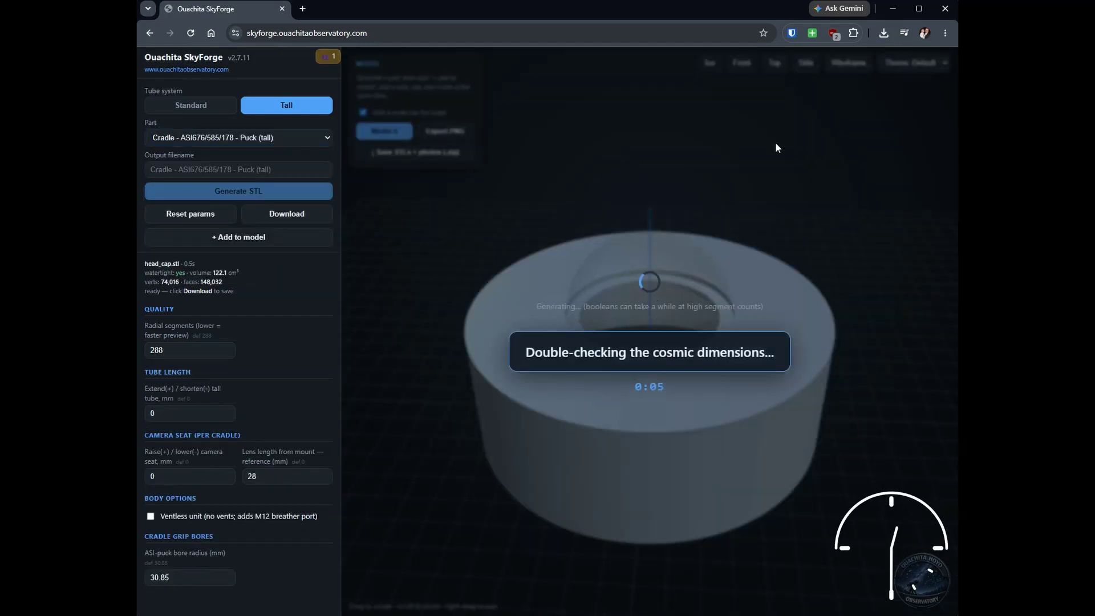
pyautogui.moveTo(761, 246); pyautogui.dragTo(537, 334)
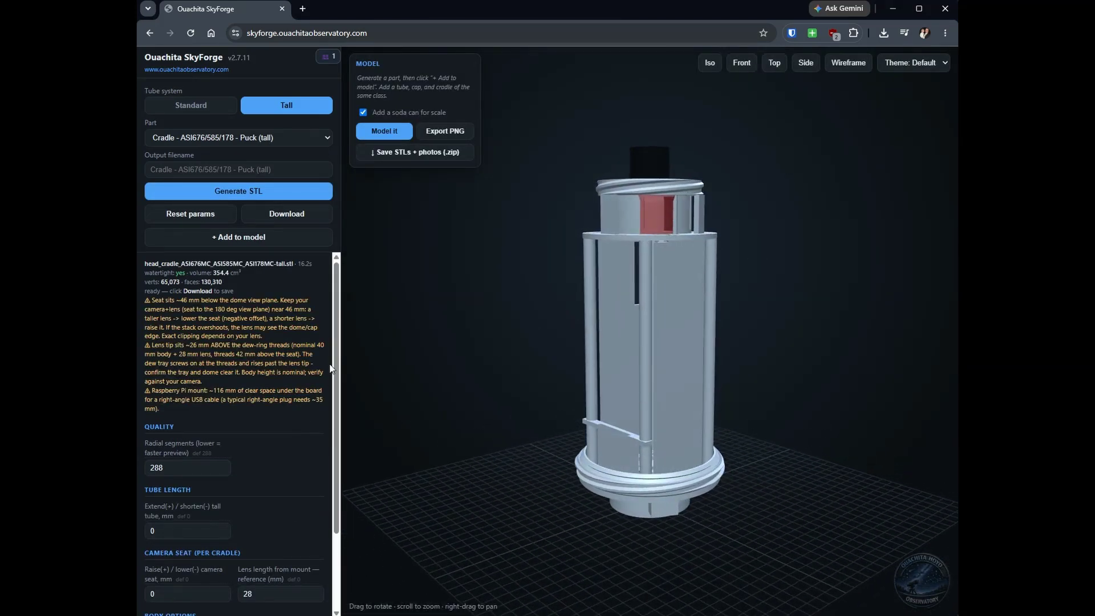
# Set the cradle's tall tube length adjustment to -30 mm and regenerate the STL.
pyautogui.scroll(-2, 336, 438)
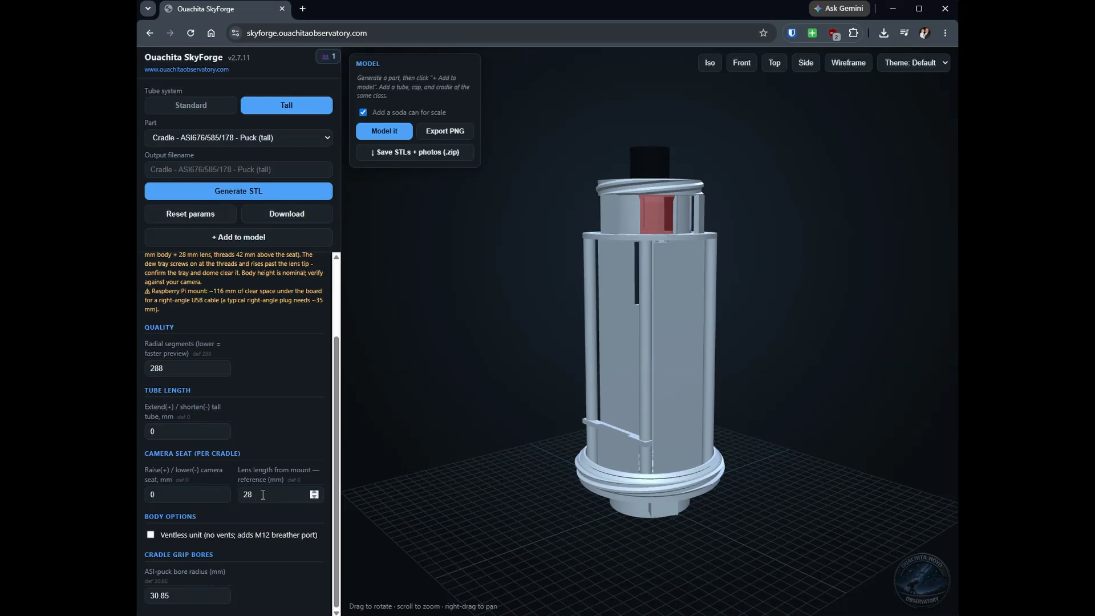
pyautogui.click(173, 433)
pyautogui.moveTo(693, 336); pyautogui.dragTo(669, 334)
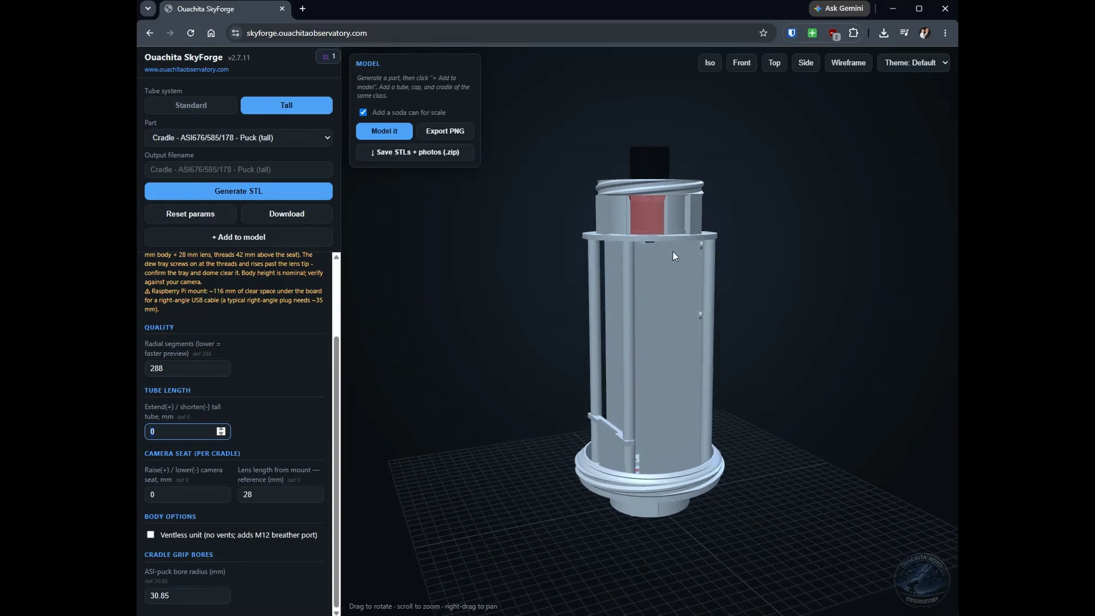
pyautogui.write('-10')
pyautogui.click(222, 436)
pyautogui.click(222, 436)
pyautogui.click(308, 191)
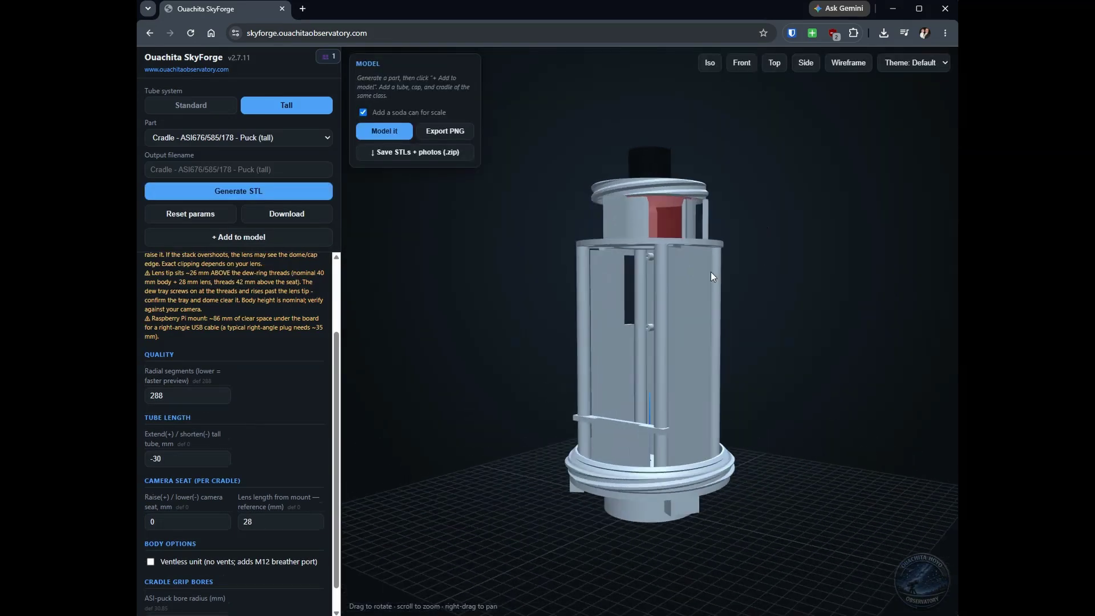
# Add the shortened ASI676/585/178 Puck cradle to the model.
pyautogui.click(238, 138)
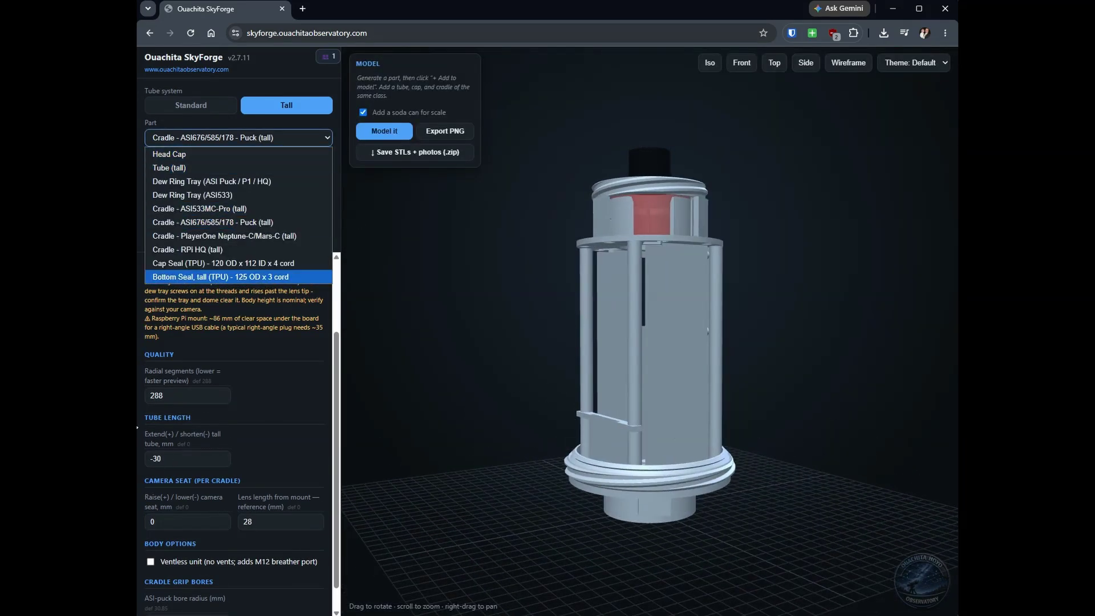
pyautogui.moveTo(679, 274); pyautogui.dragTo(710, 272)
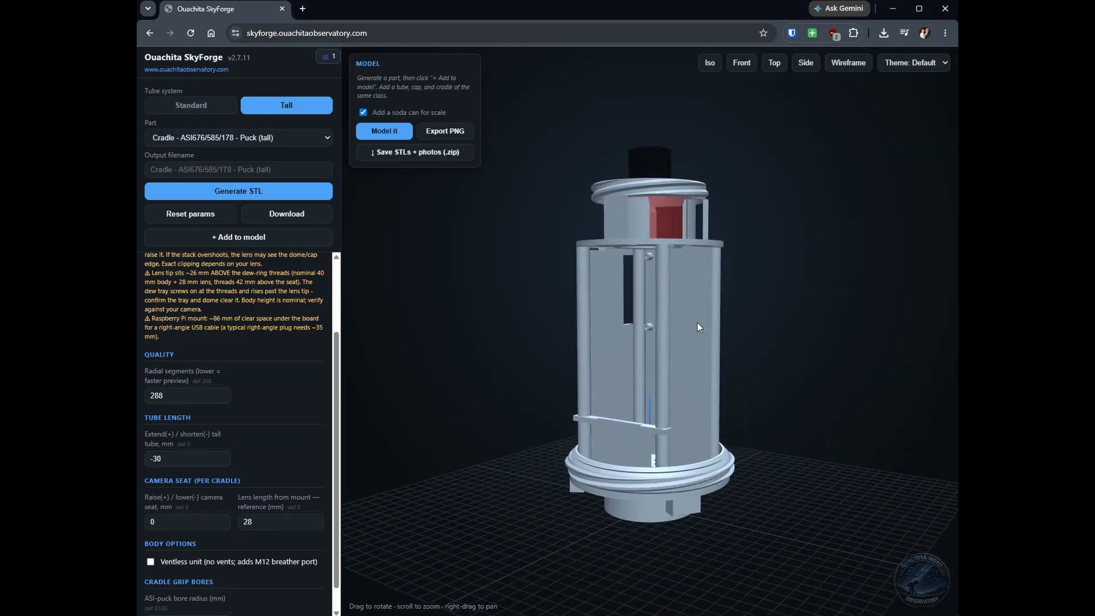
pyautogui.moveTo(697, 323); pyautogui.dragTo(658, 292)
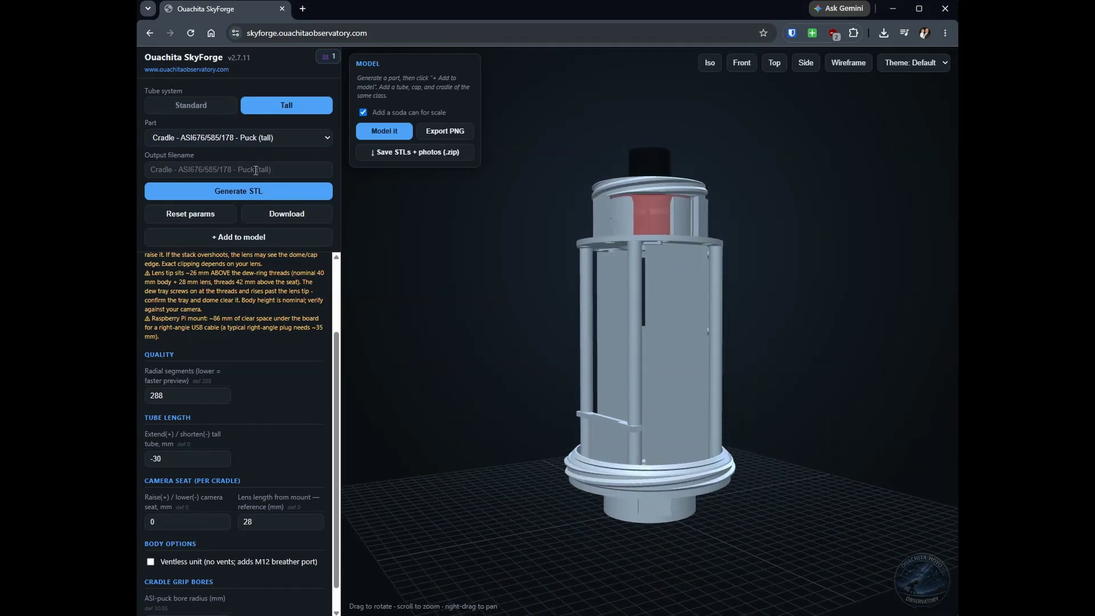
pyautogui.click(256, 138)
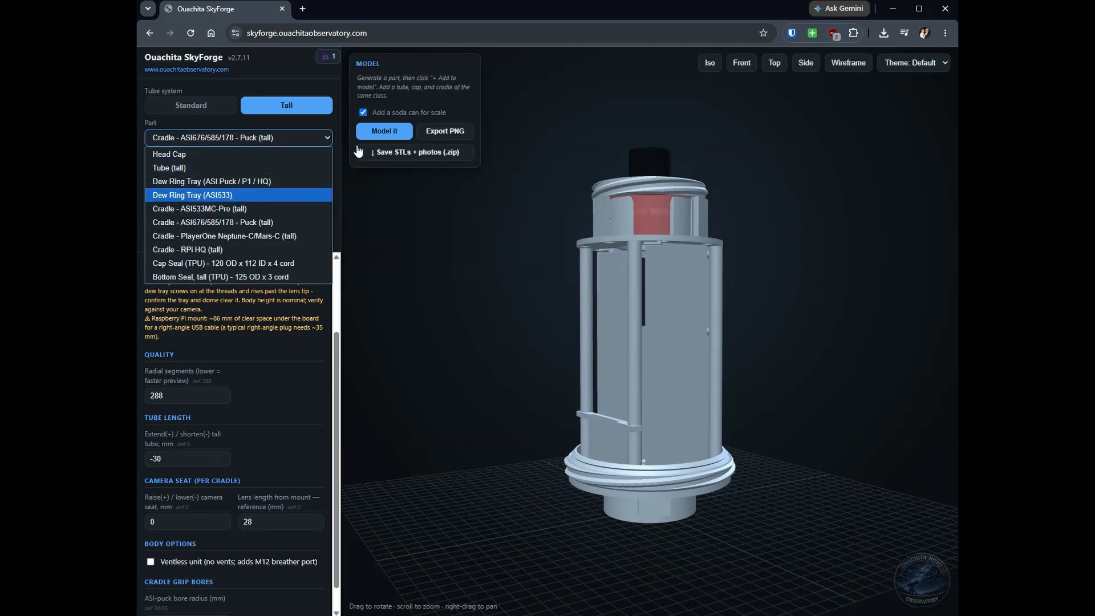
pyautogui.click(407, 328)
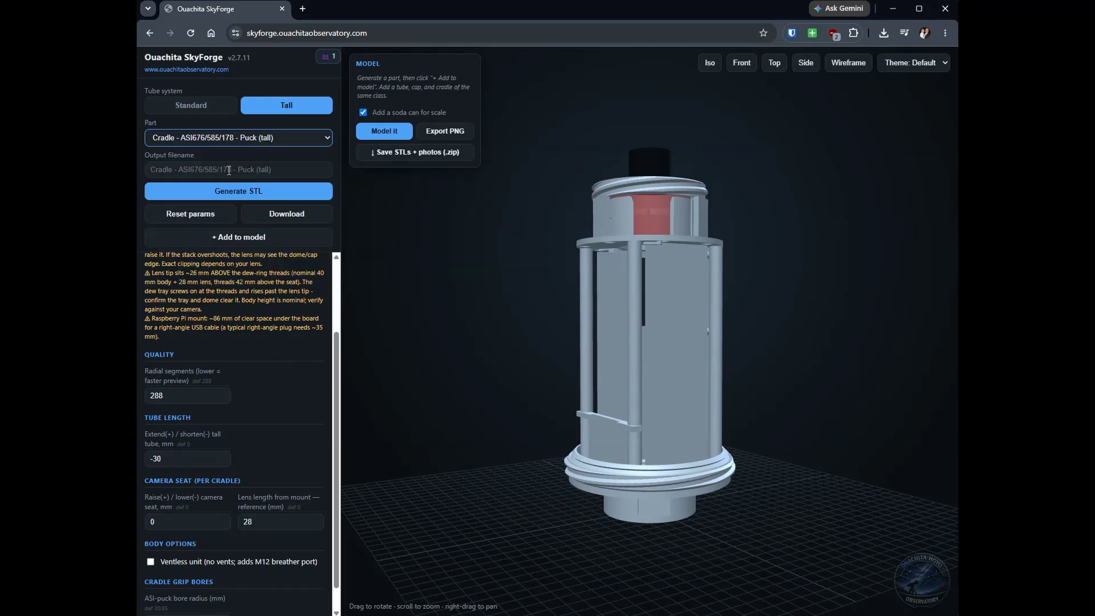
pyautogui.click(242, 236)
# Generate the Tube (tall) part with the matching -30 mm length adjustment and add it to the model.
pyautogui.click(222, 137)
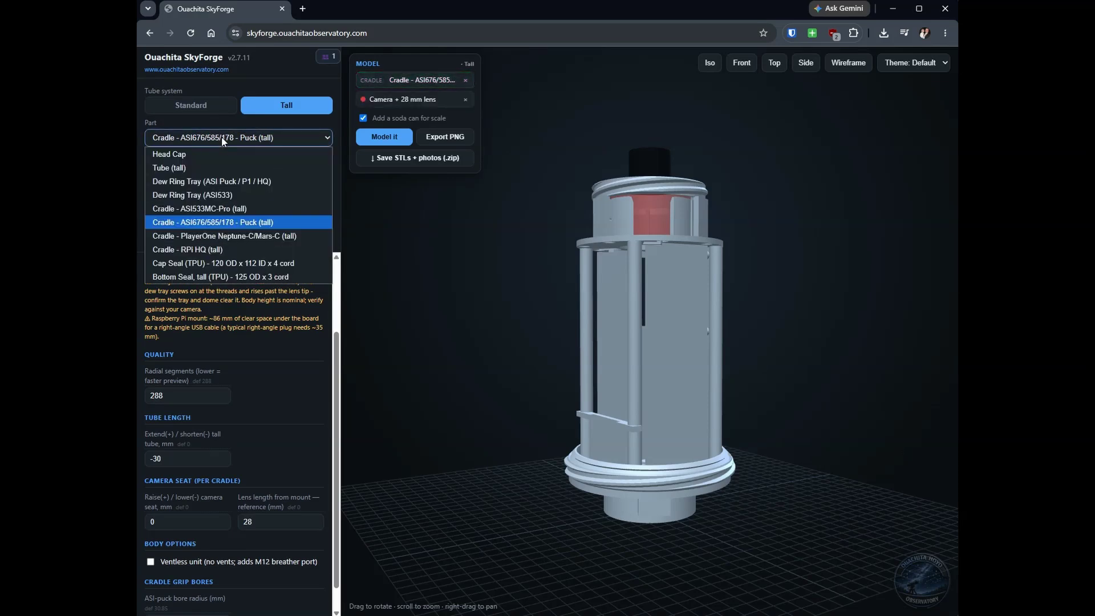
pyautogui.click(197, 168)
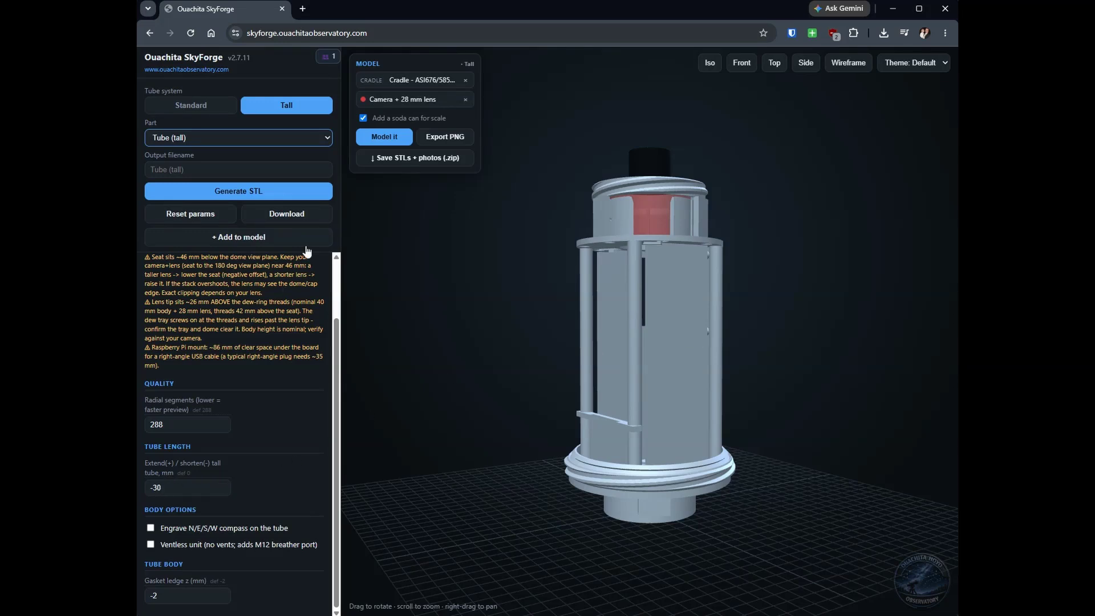
pyautogui.click(243, 192)
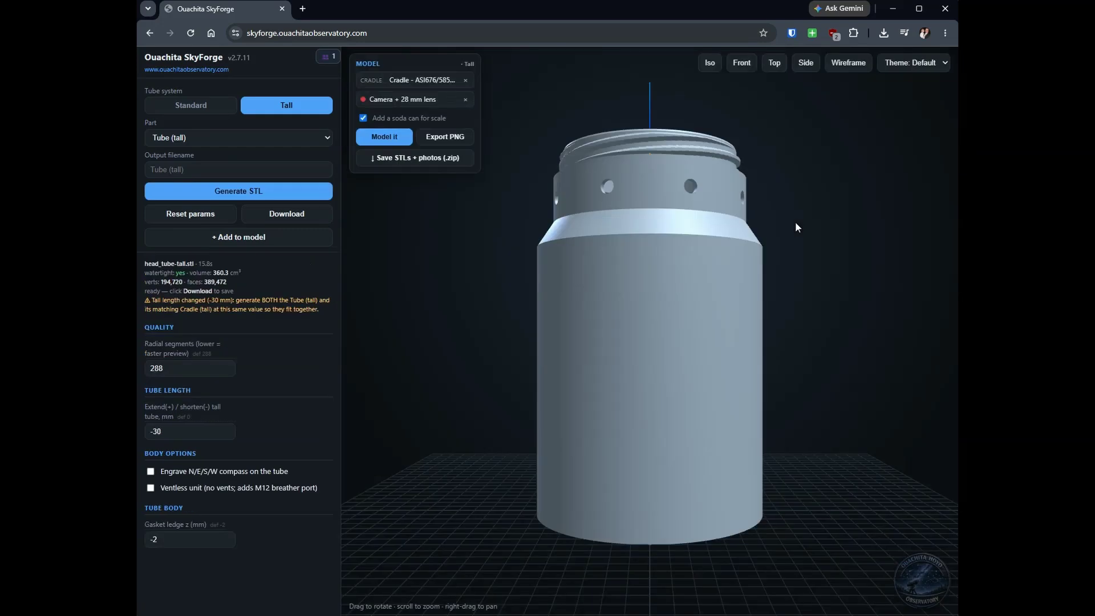
pyautogui.click(244, 239)
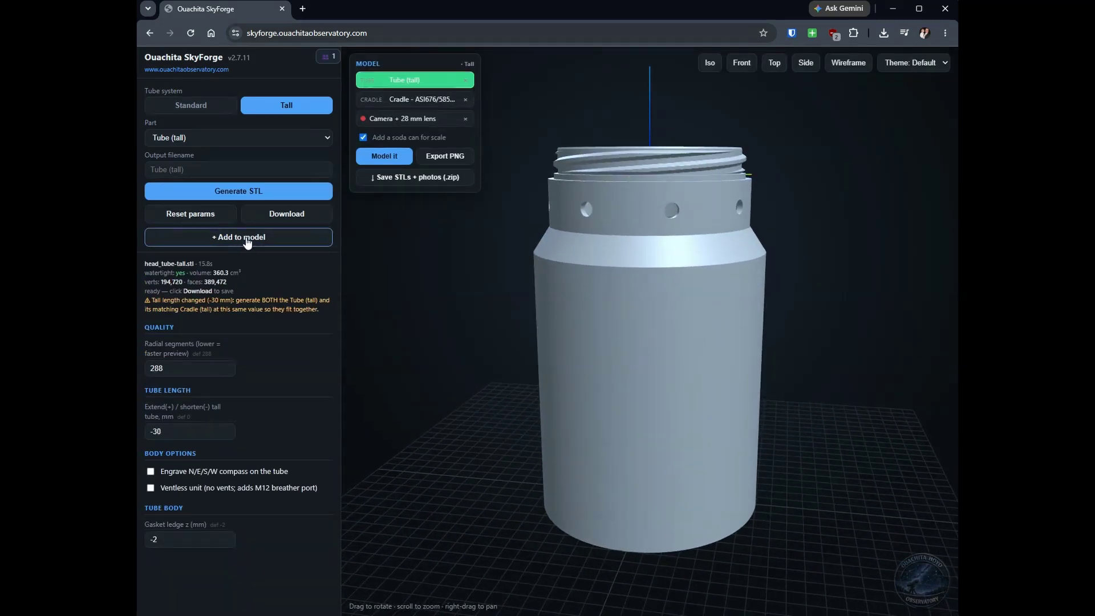
# Assemble the shortened tube and cradle with the soda can for scale and examine their fit from several angles.
pyautogui.click(390, 162)
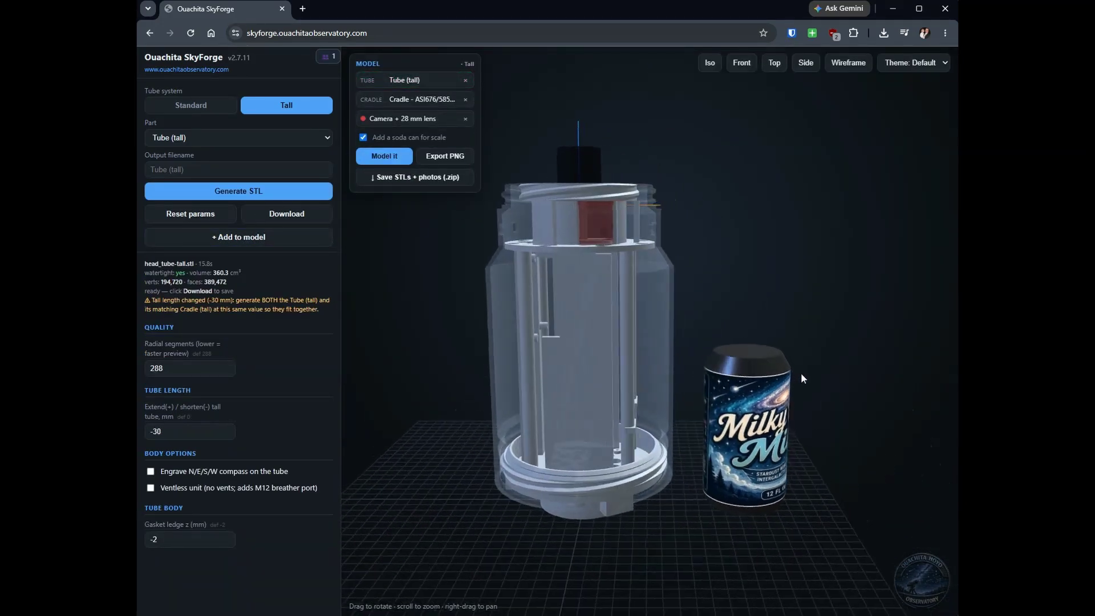
pyautogui.moveTo(628, 310); pyautogui.dragTo(605, 266)
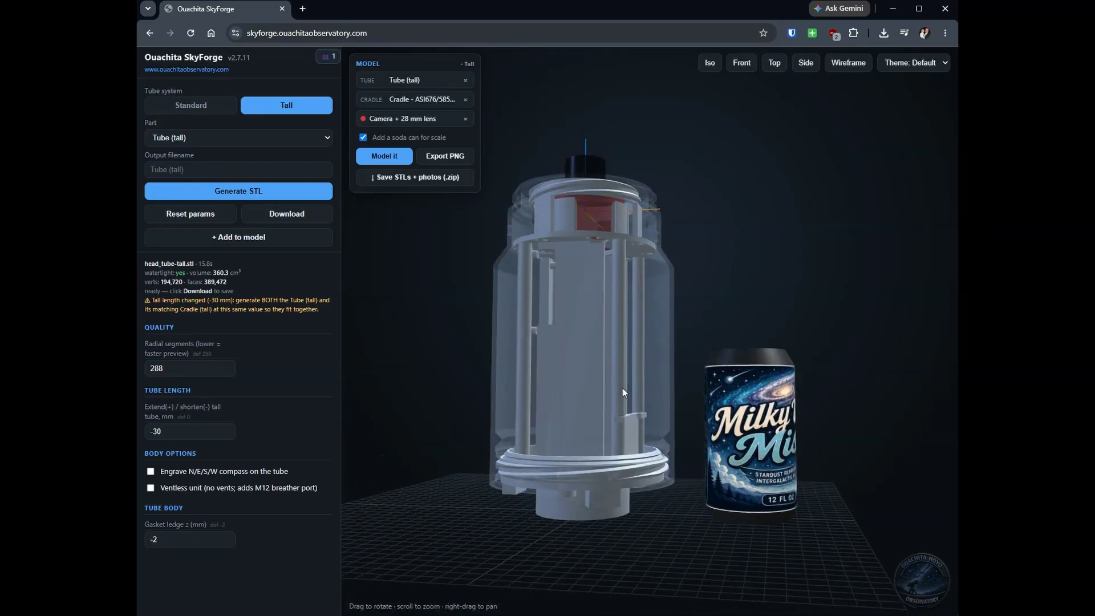
pyautogui.moveTo(630, 323); pyautogui.dragTo(755, 358)
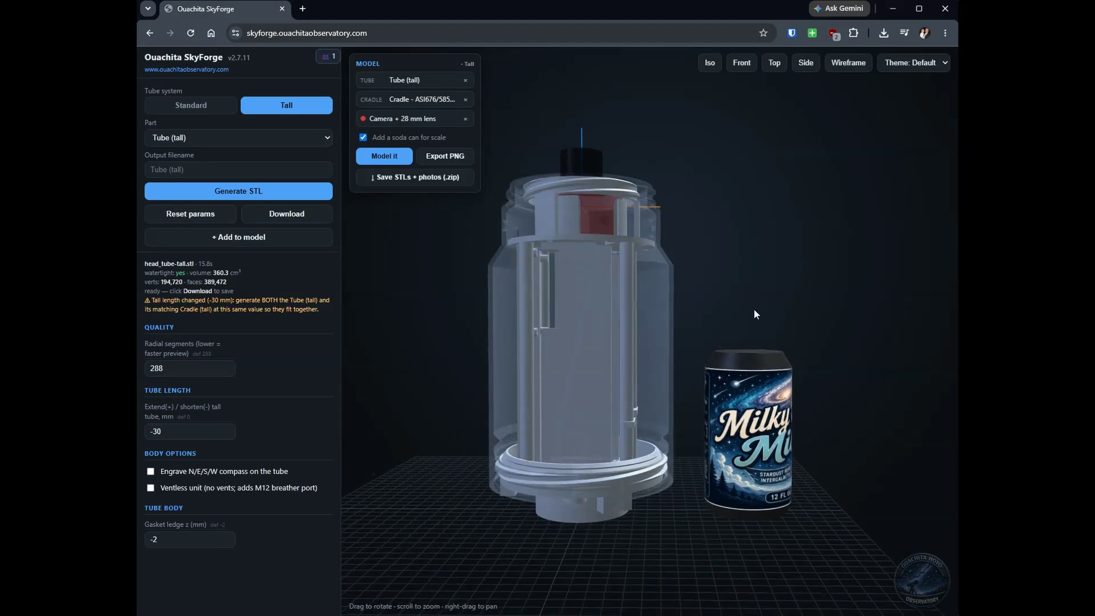
pyautogui.moveTo(642, 275)
pyautogui.mouseDown()
pyautogui.moveTo(625, 298)
pyautogui.moveTo(567, 313)
pyautogui.moveTo(512, 307)
pyautogui.moveTo(628, 293)
pyautogui.mouseUp()
pyautogui.moveTo(574, 320); pyautogui.dragTo(574, 291)
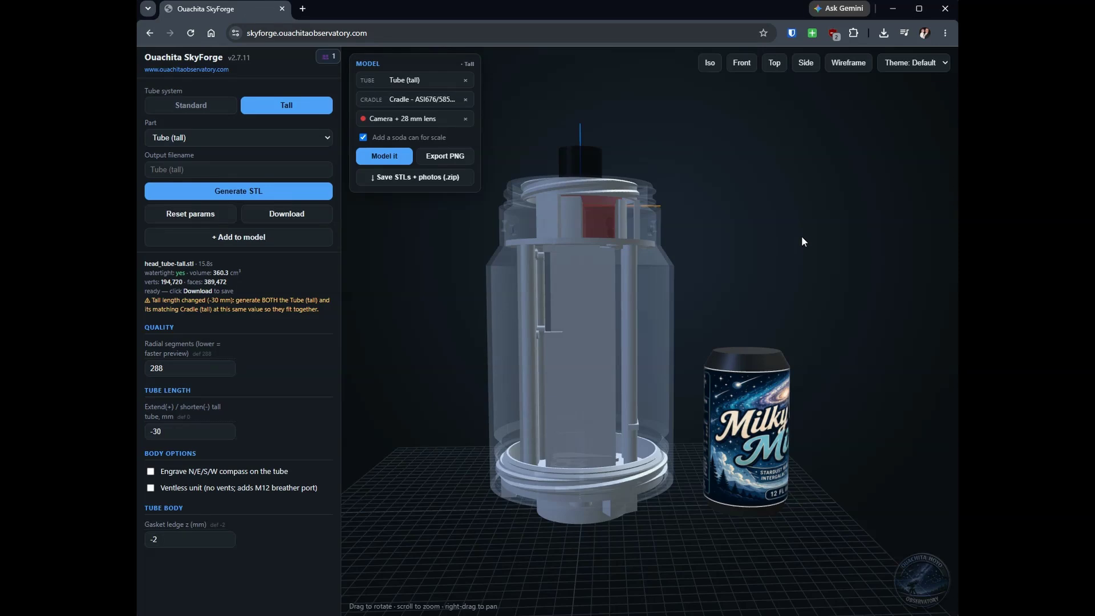
pyautogui.moveTo(799, 239); pyautogui.dragTo(783, 235)
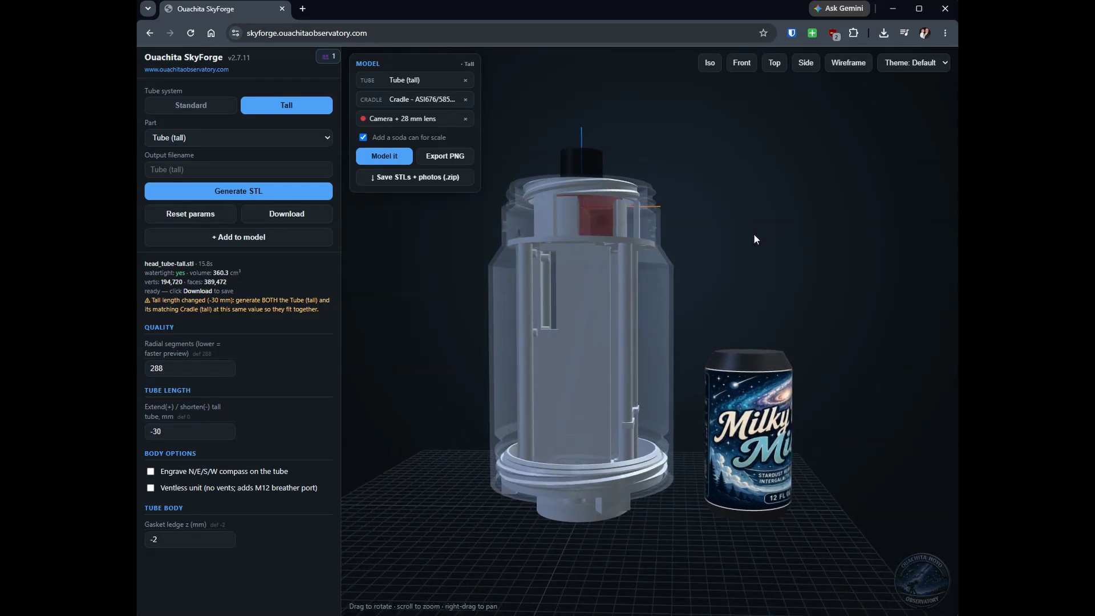
pyautogui.moveTo(776, 265)
pyautogui.mouseDown()
pyautogui.moveTo(736, 296)
pyautogui.moveTo(764, 271)
pyautogui.mouseUp()
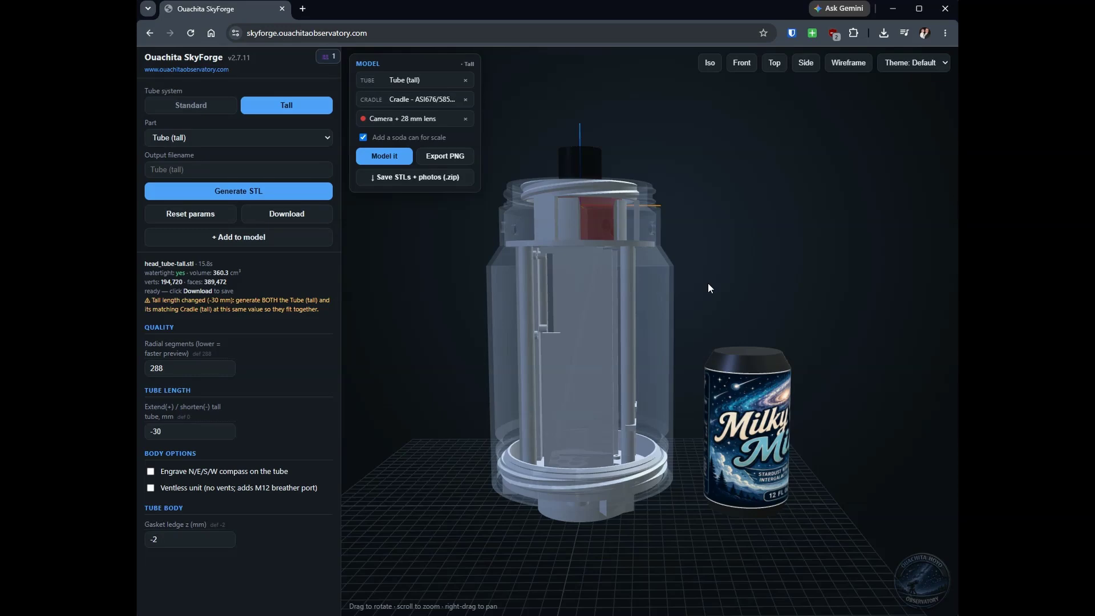
pyautogui.moveTo(749, 299)
pyautogui.mouseDown()
pyautogui.moveTo(736, 296)
pyautogui.moveTo(755, 293)
pyautogui.mouseUp()
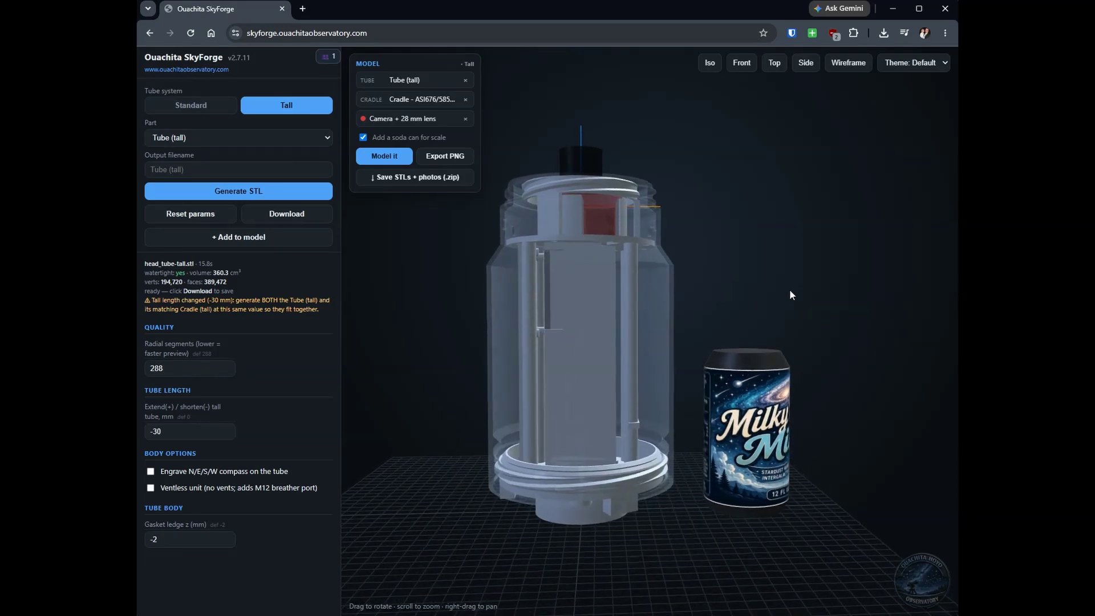